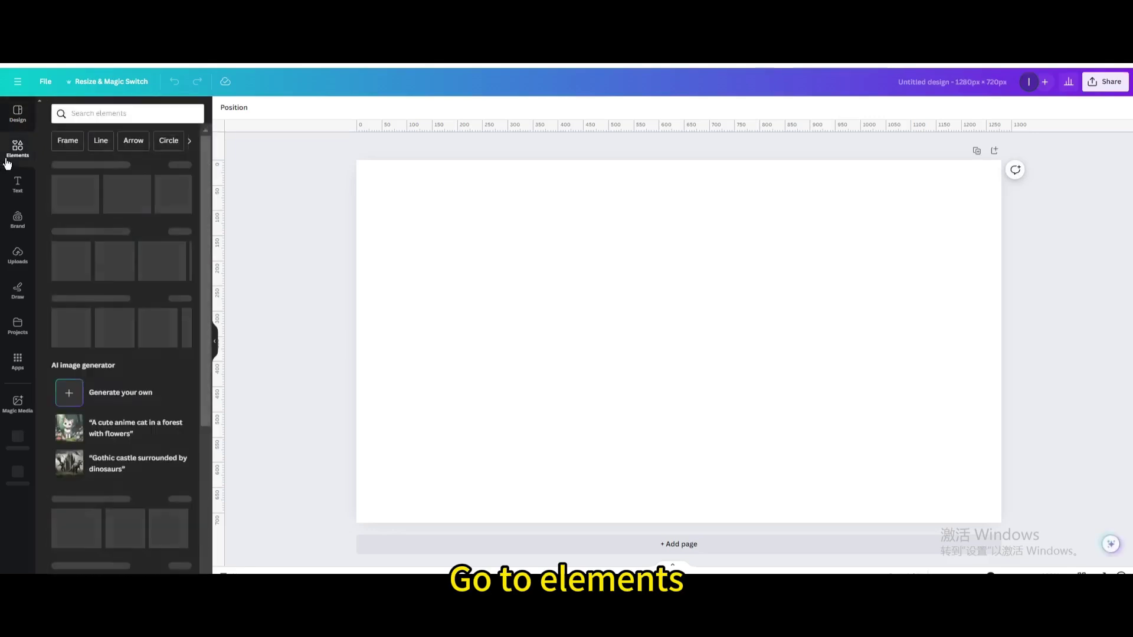
# - Find a "slice of watermelon" photo, add the semicircular slice and shrink it toward the page's lower-right corner
pyautogui.click(86, 117)
pyautogui.write('s')
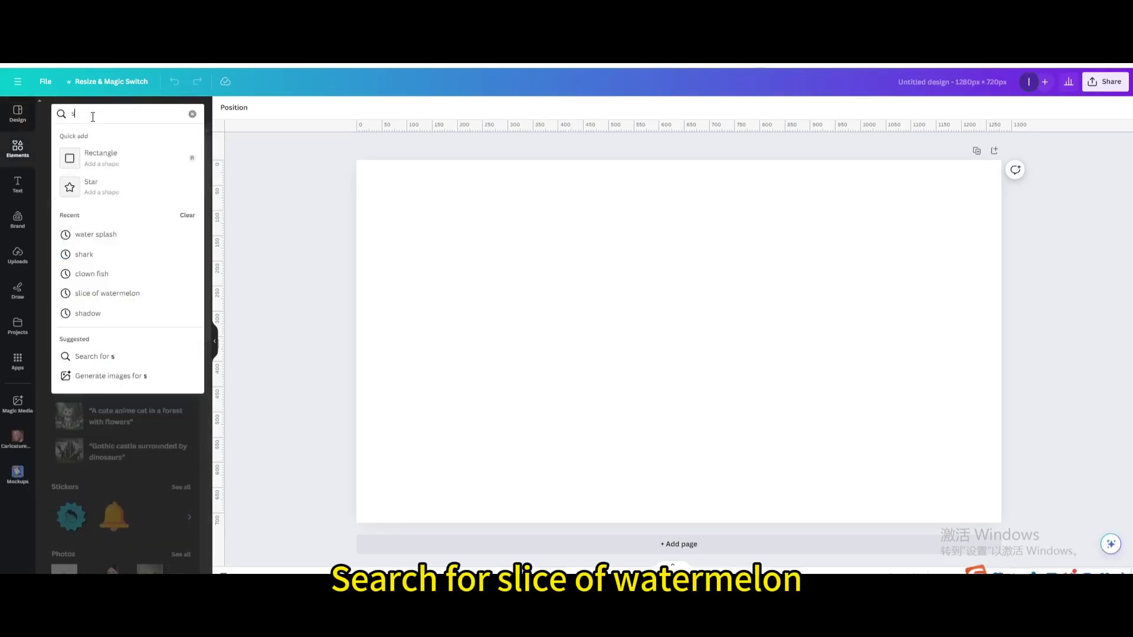
pyautogui.click(113, 295)
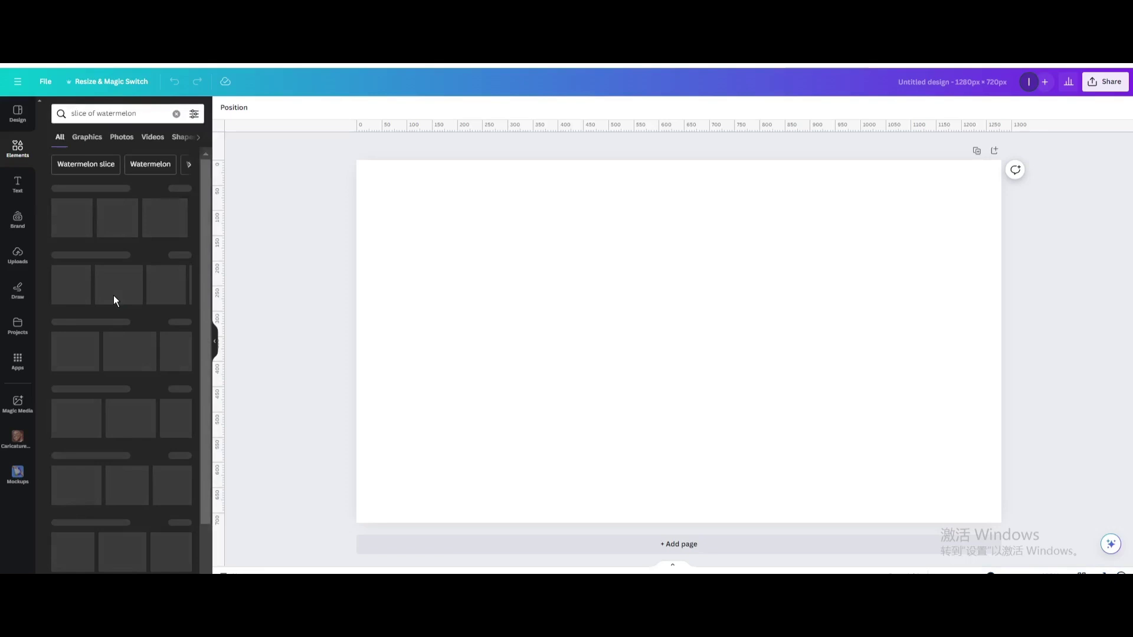
pyautogui.click(119, 138)
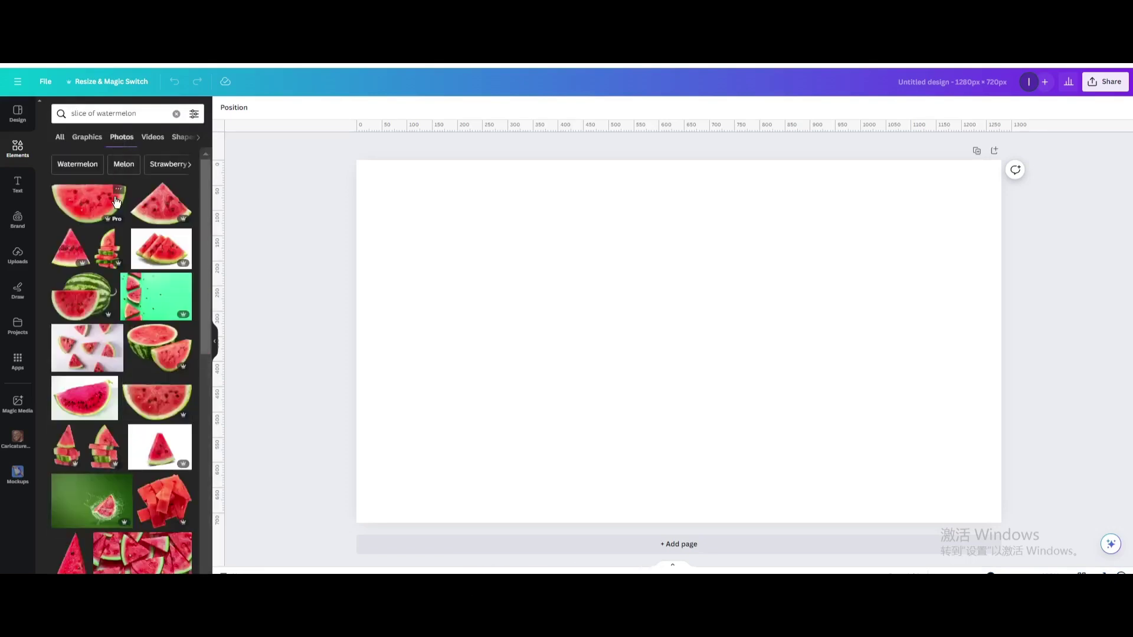
pyautogui.click(92, 215)
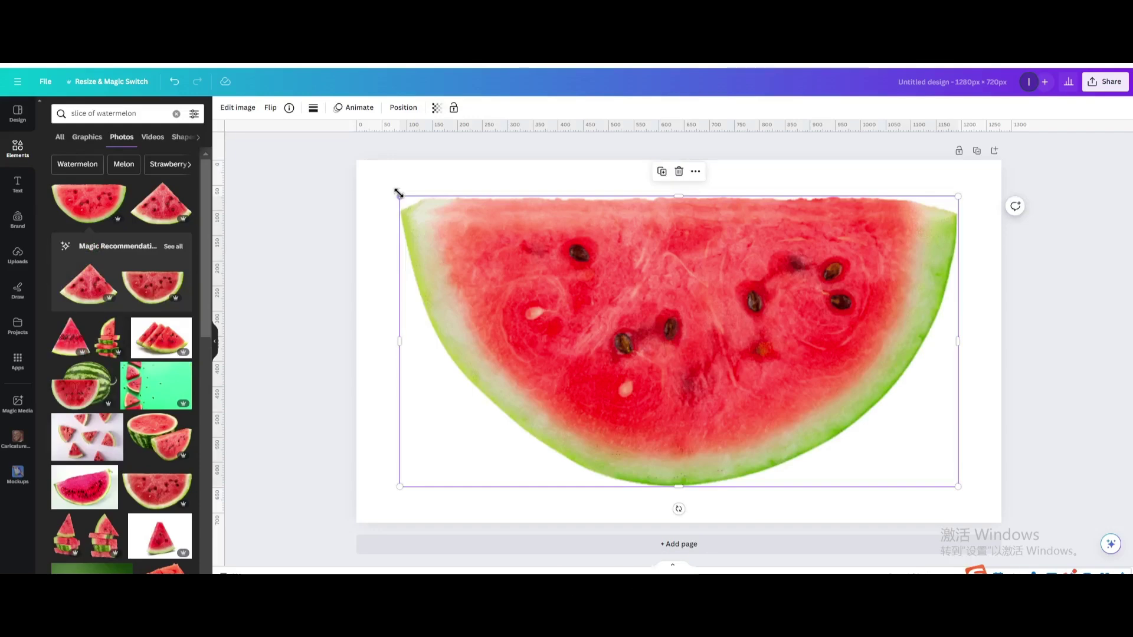
pyautogui.moveTo(396, 194); pyautogui.dragTo(613, 360)
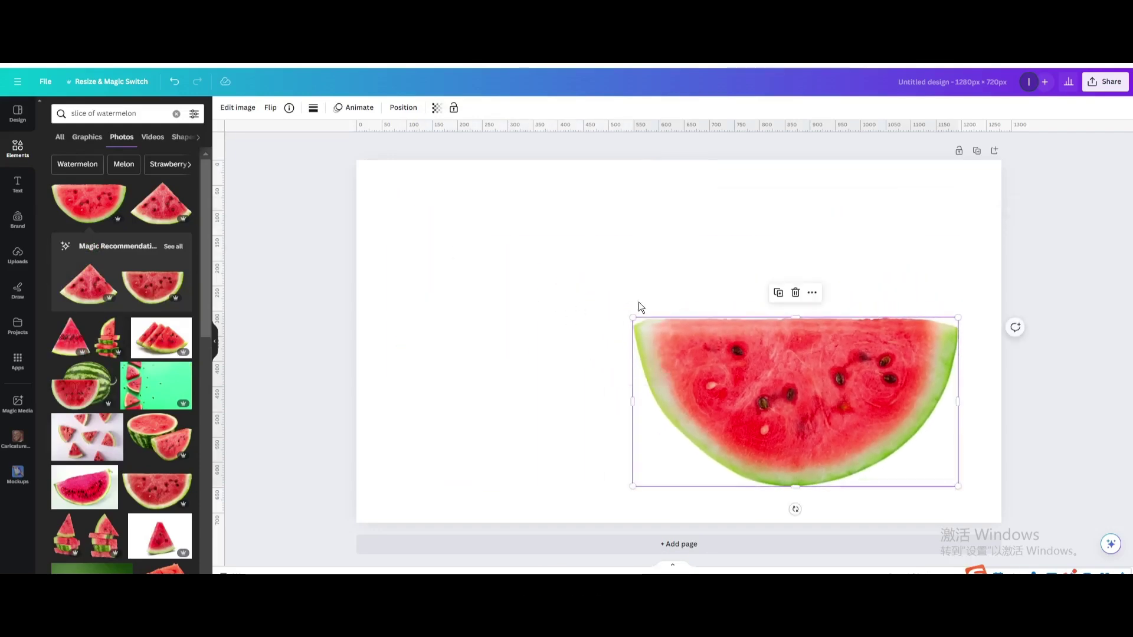
# - Duplicate the watermelon slice and apply the Cherry duotone effect to the copy
pyautogui.click(779, 294)
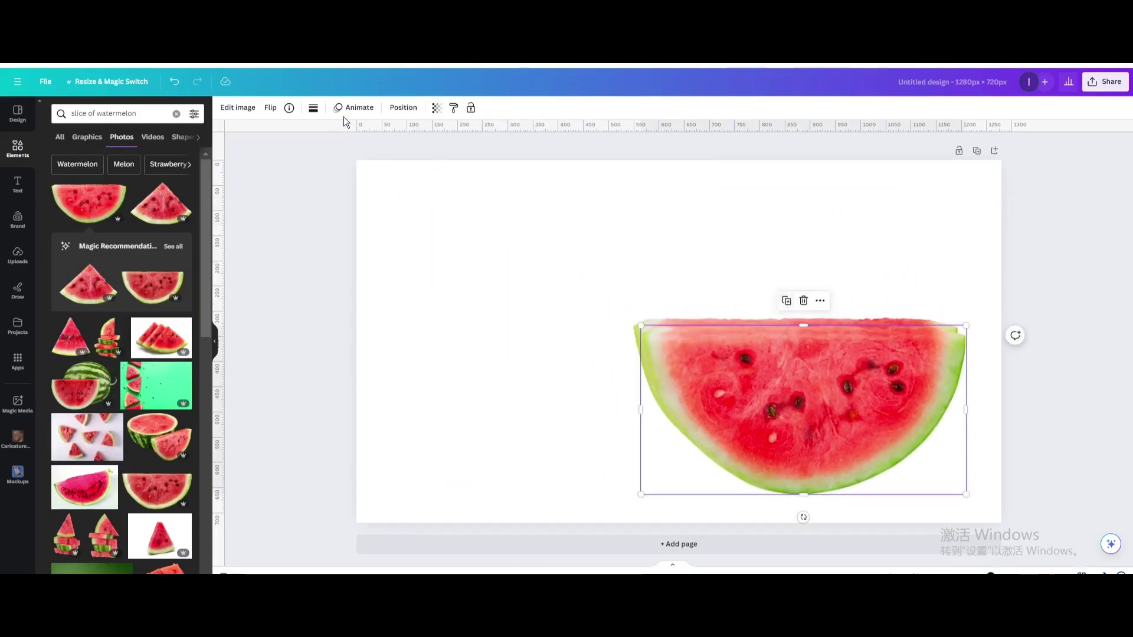
pyautogui.click(245, 110)
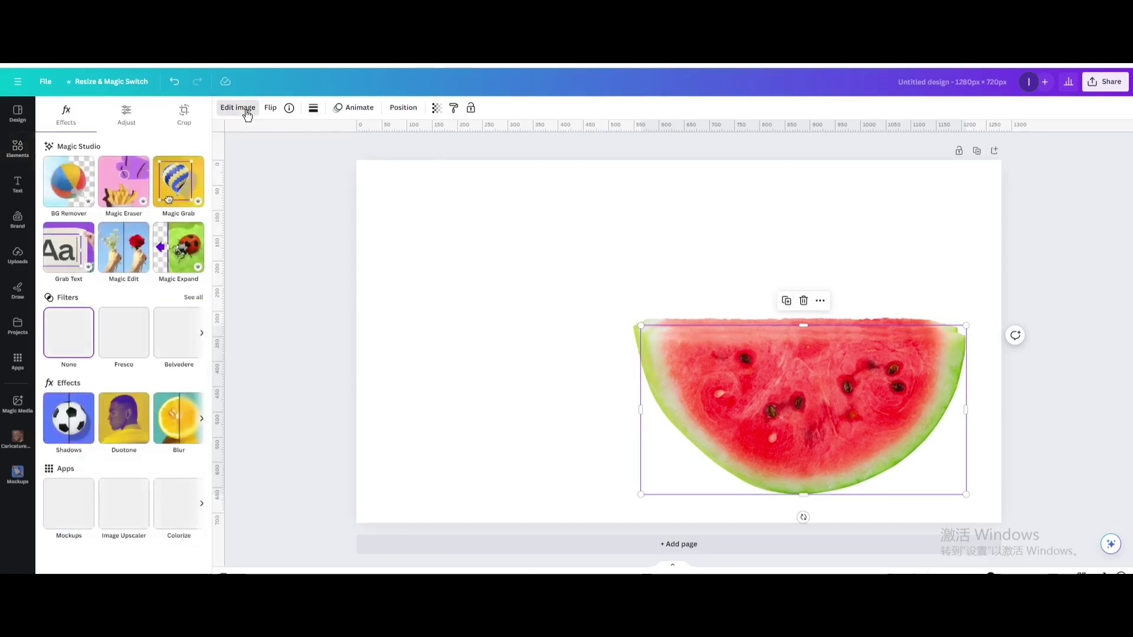
pyautogui.click(109, 440)
pyautogui.click(101, 226)
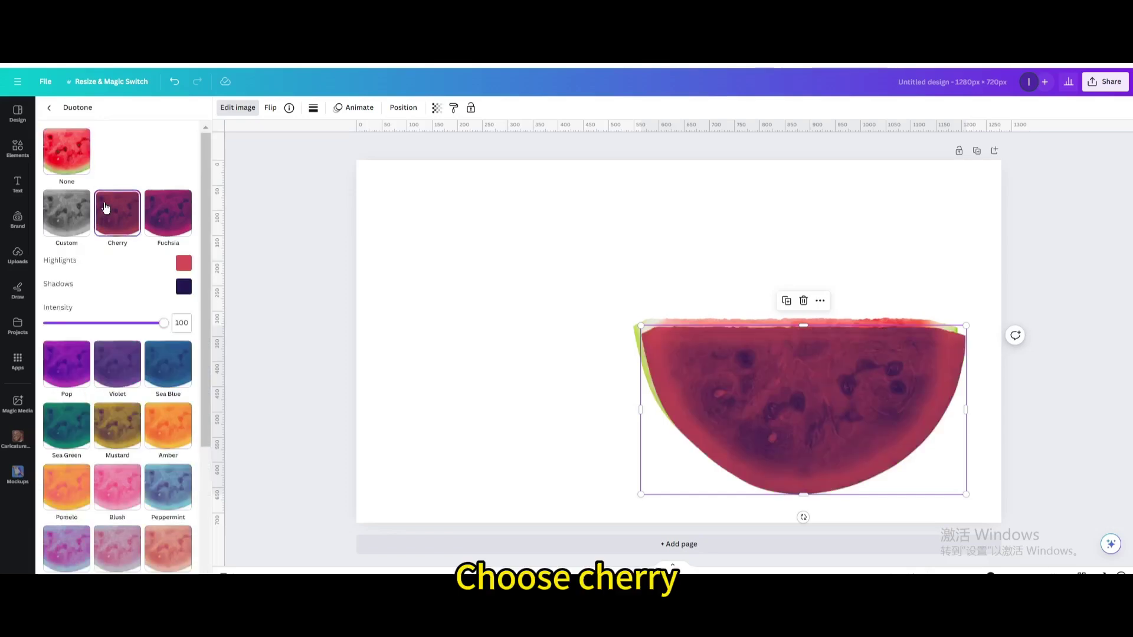
# - Set both the highlights and shadows of the copy's duotone to the same yellow, #FFF500
pyautogui.click(184, 263)
pyautogui.click(211, 346)
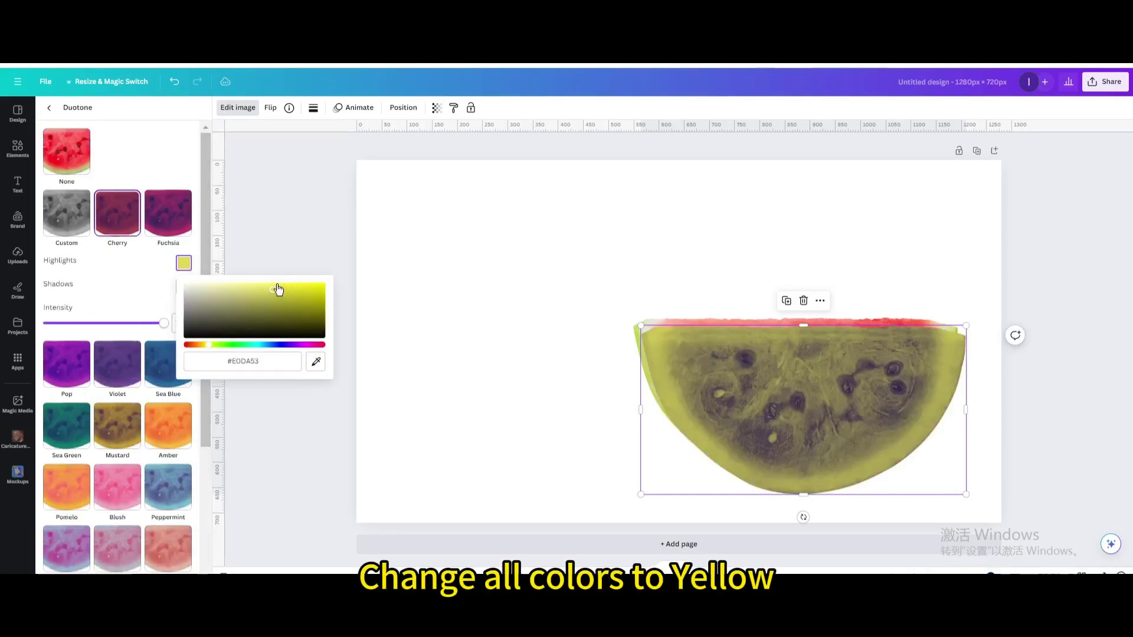
pyautogui.moveTo(278, 287); pyautogui.dragTo(327, 285)
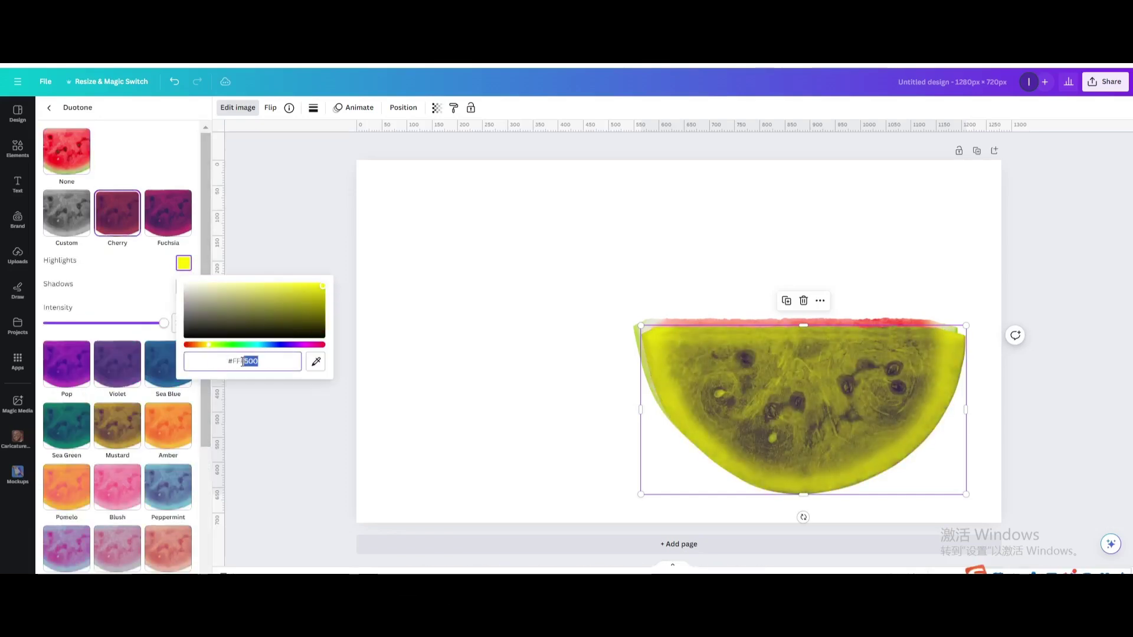
pyautogui.rightClick(239, 364)
pyautogui.click(285, 108)
pyautogui.press('Escape')
pyautogui.click(184, 287)
pyautogui.hotkey('ctrl', 'v')
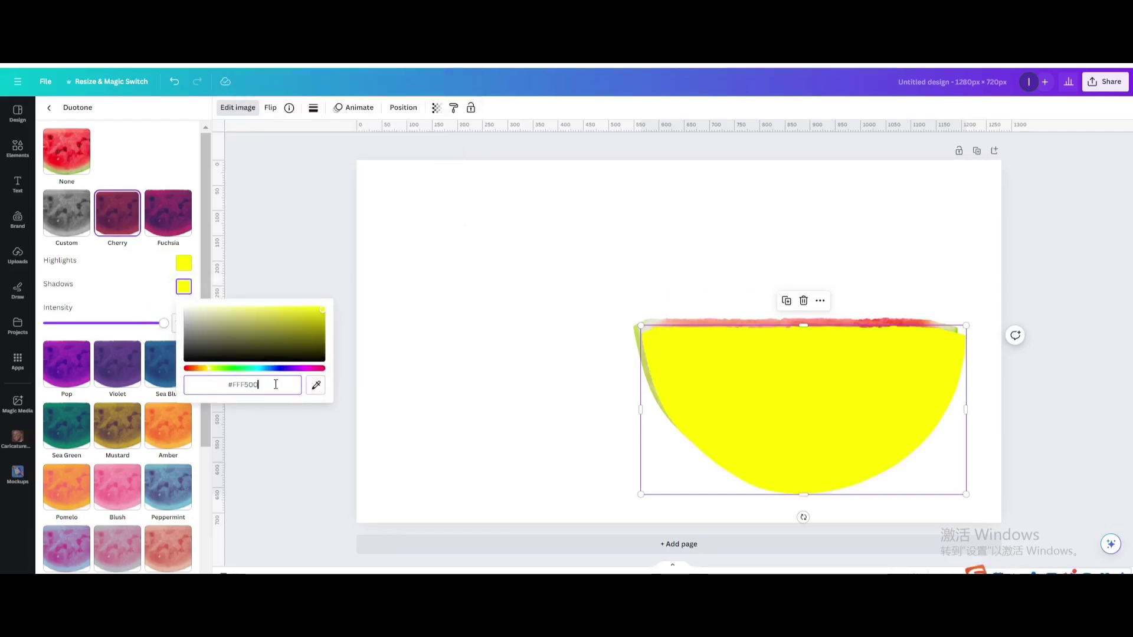
pyautogui.click(122, 292)
# - Shrink the yellow copy to about 606 × 315 and centre it over the red flesh, leaving the rind exposed
pyautogui.moveTo(777, 372); pyautogui.dragTo(786, 358)
pyautogui.moveTo(956, 302); pyautogui.dragTo(935, 311)
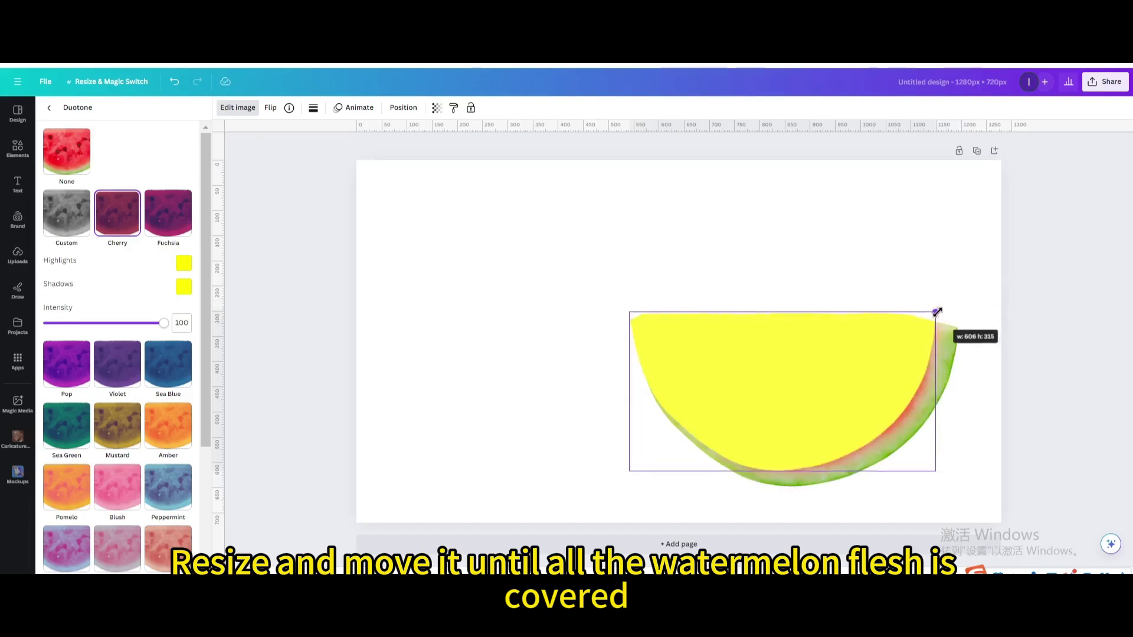
pyautogui.moveTo(852, 362); pyautogui.dragTo(863, 363)
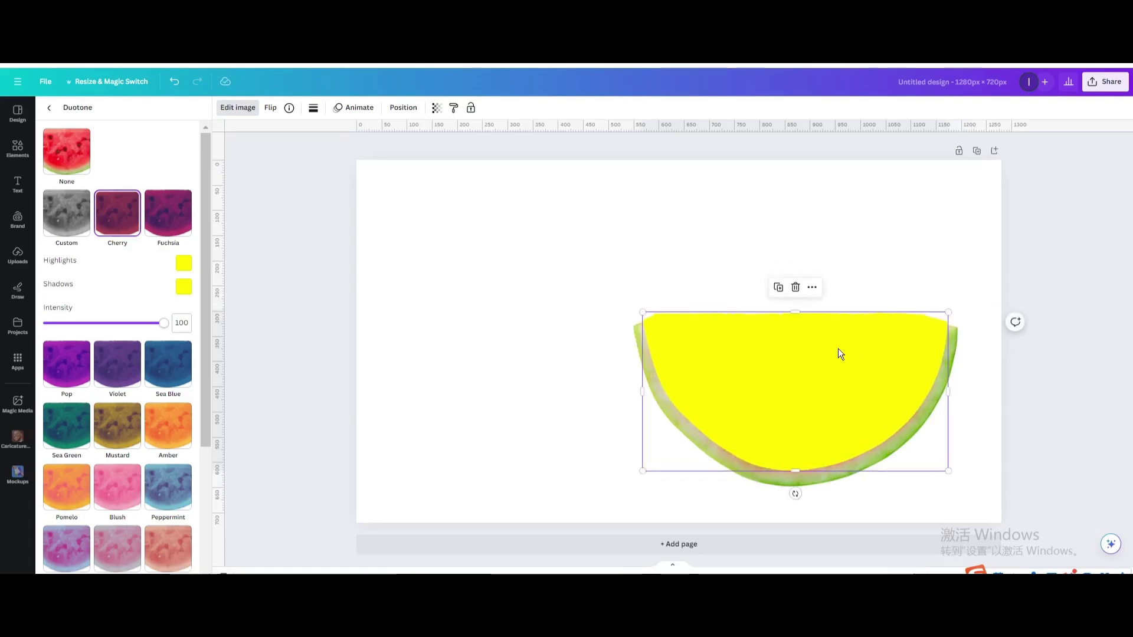
# - Set the page background to the yellow sampled from the slice copy
pyautogui.click(751, 234)
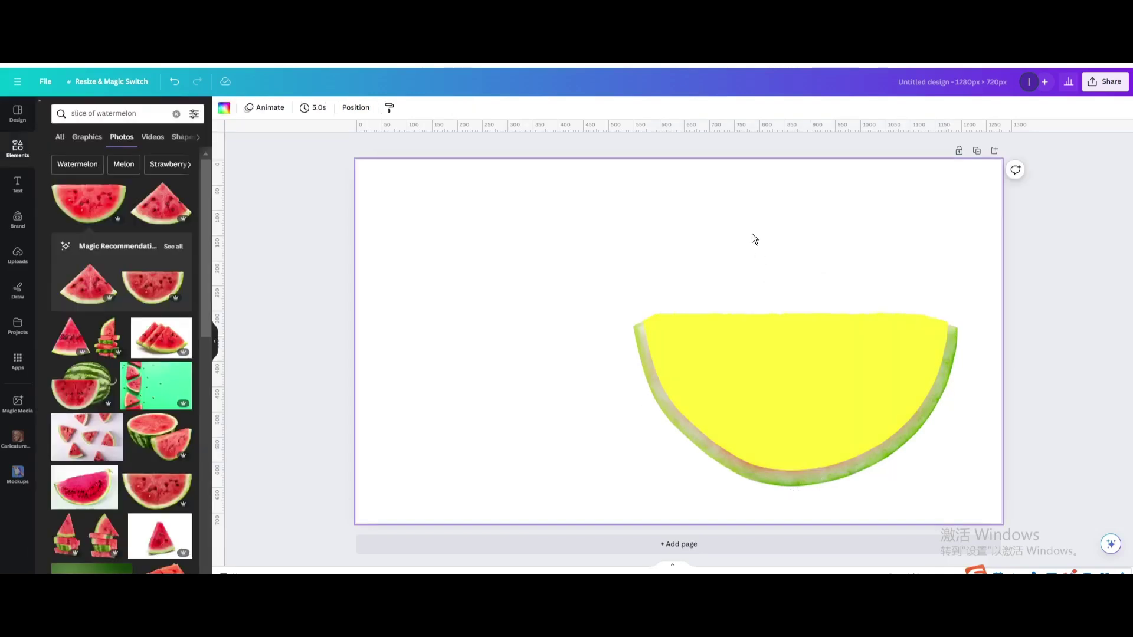
pyautogui.click(226, 110)
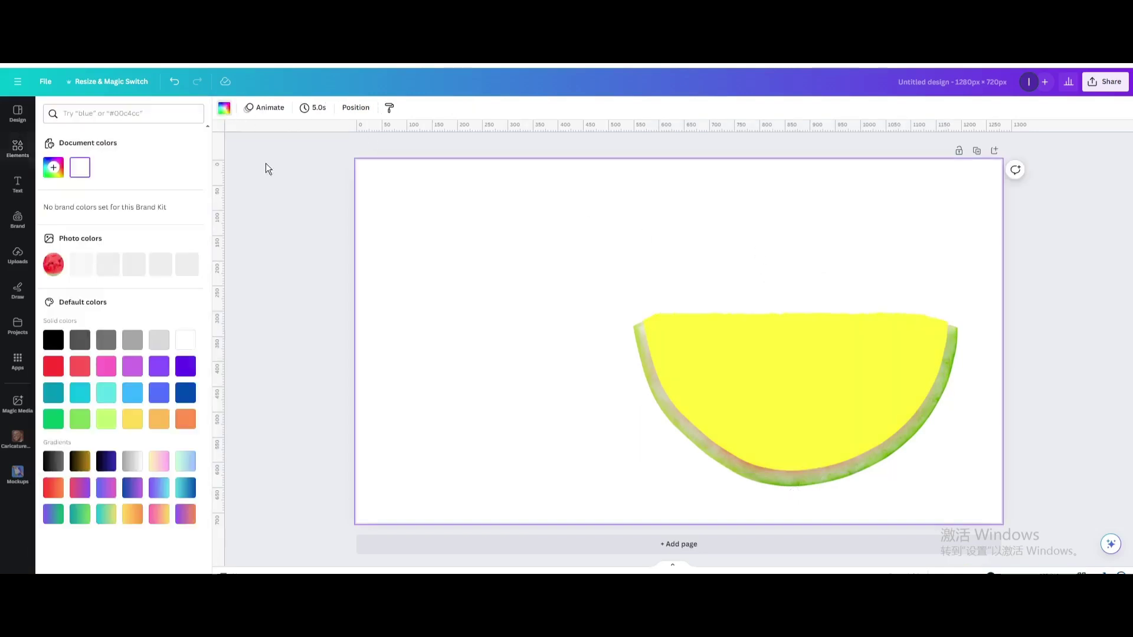
pyautogui.click(54, 170)
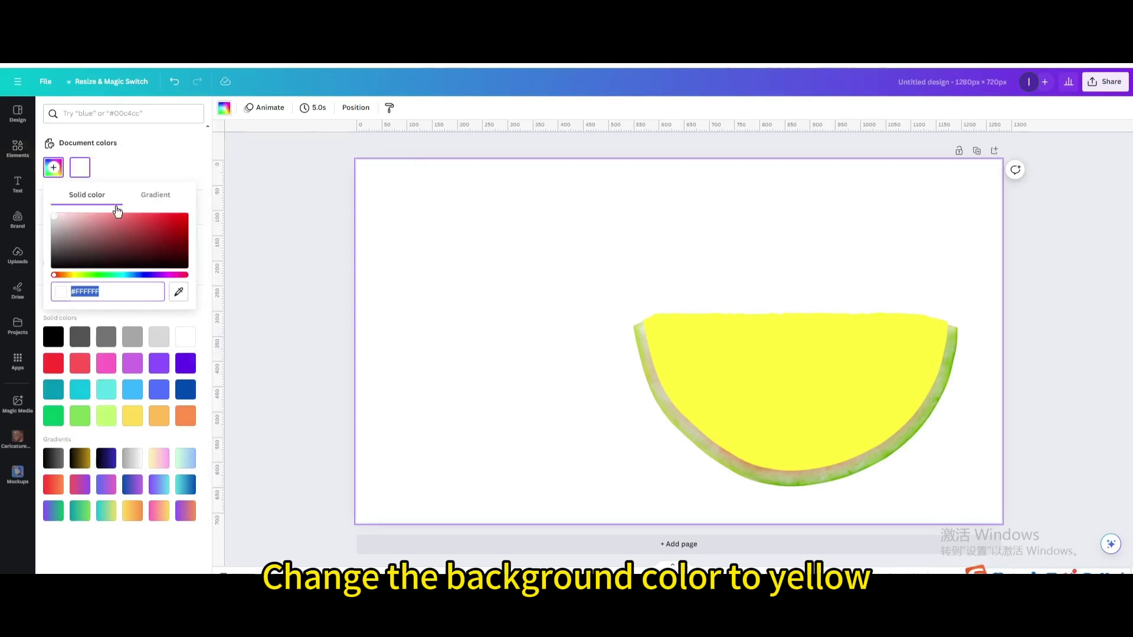
pyautogui.click(182, 288)
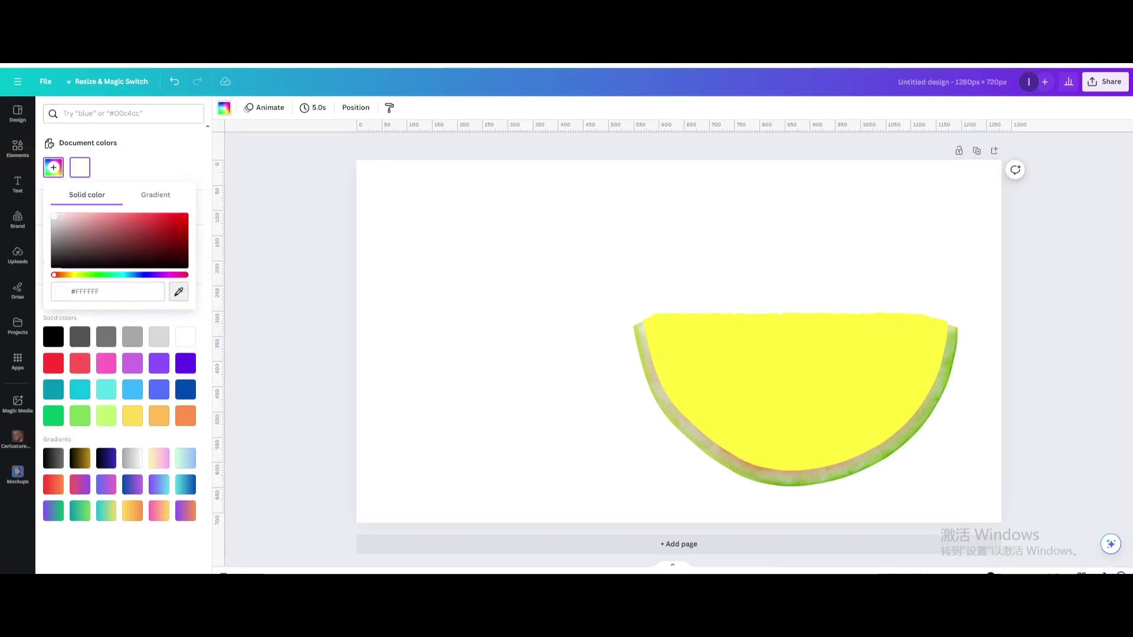
pyautogui.click(784, 387)
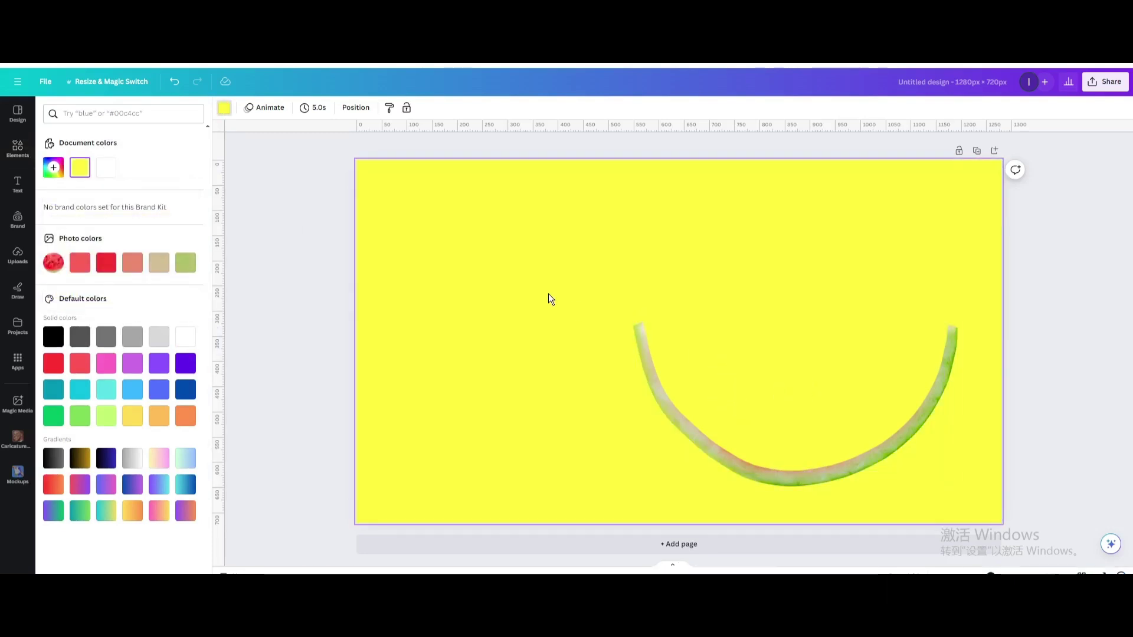
# - Download the design as a PNG and upload the downloaded image to the design's uploads
pyautogui.click(1093, 85)
pyautogui.click(967, 329)
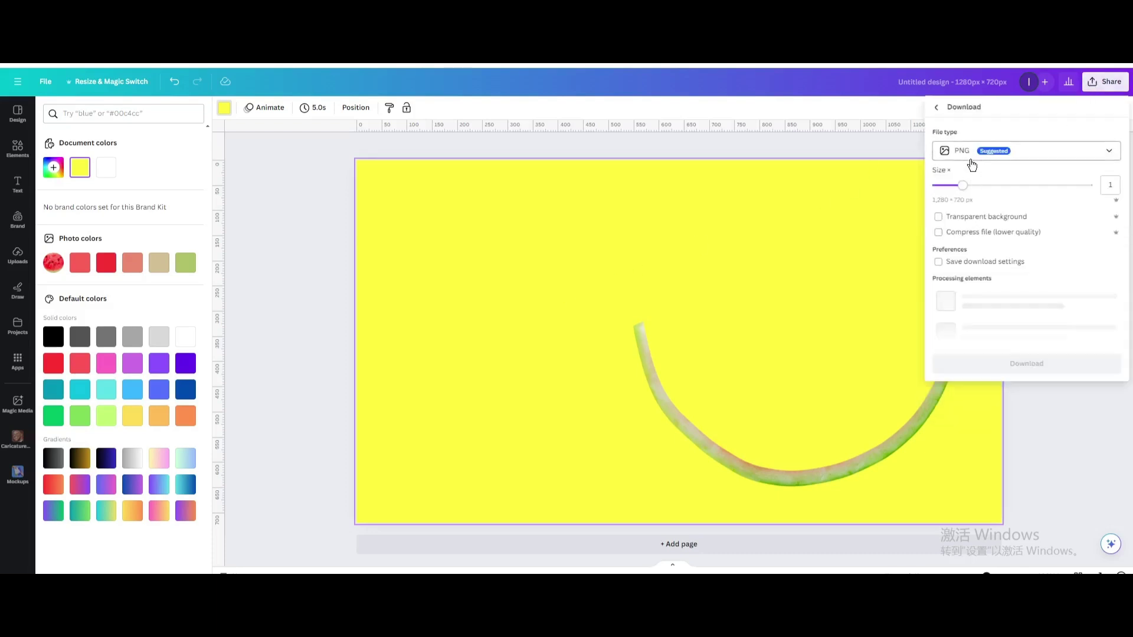
pyautogui.click(1023, 291)
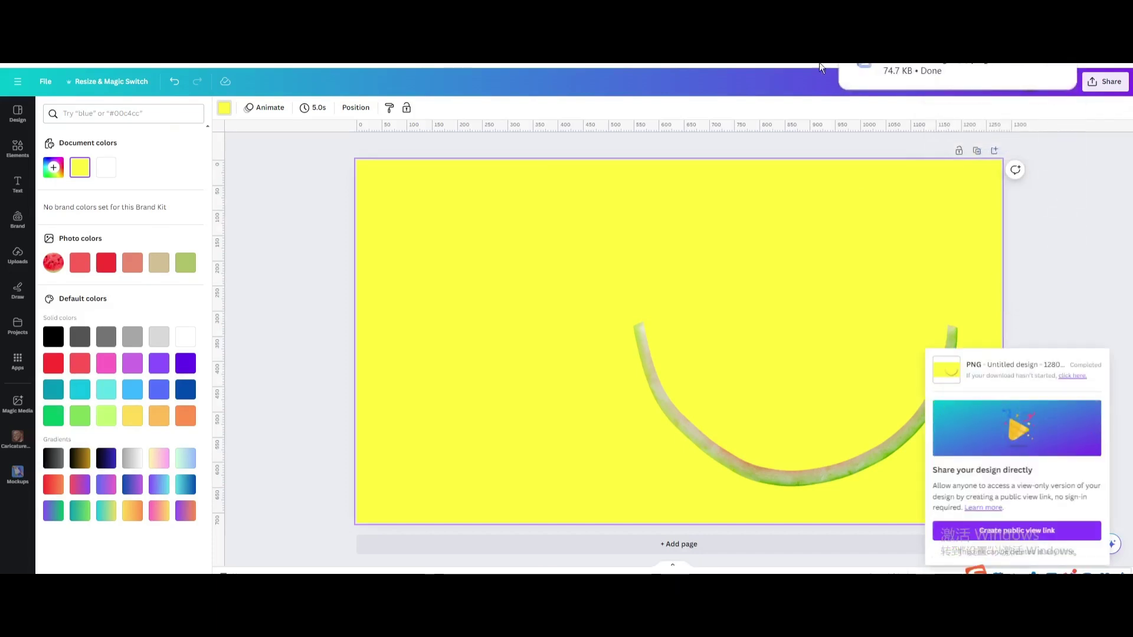
pyautogui.moveTo(865, 70); pyautogui.dragTo(153, 259)
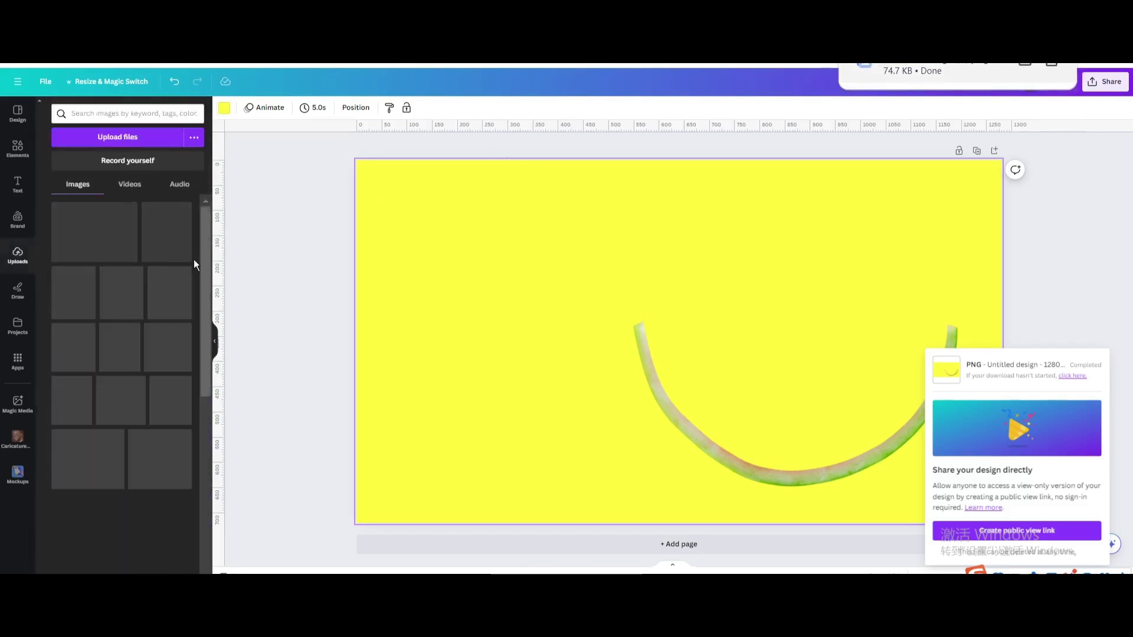
pyautogui.click(305, 232)
# - Delete all elements from the page and change its background colour to black
pyautogui.moveTo(303, 209); pyautogui.dragTo(933, 519)
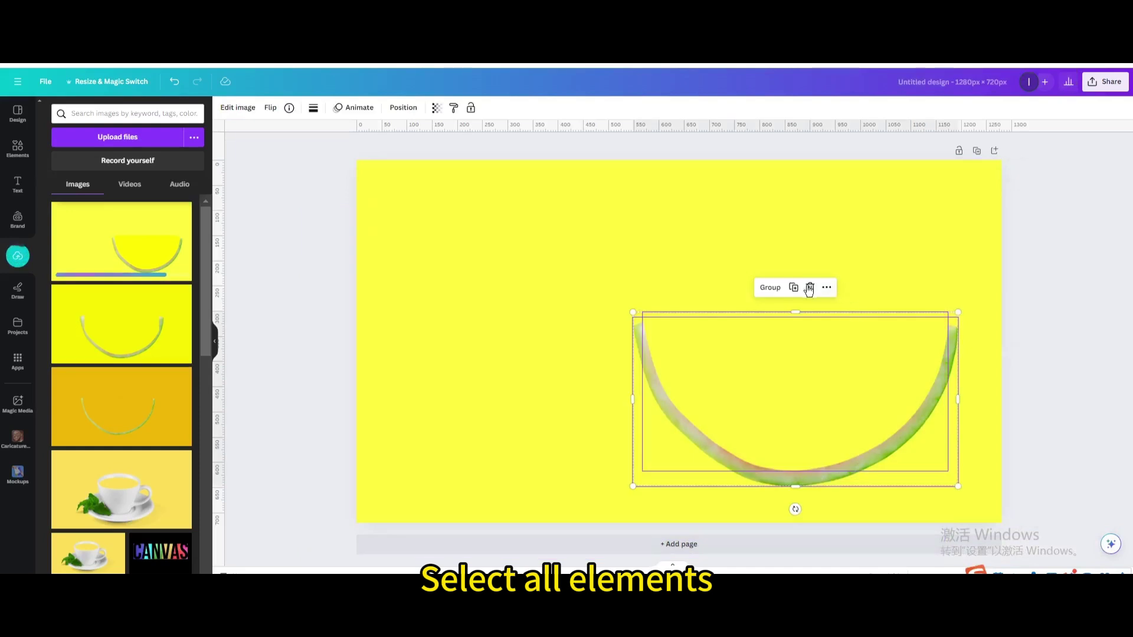
pyautogui.click(809, 289)
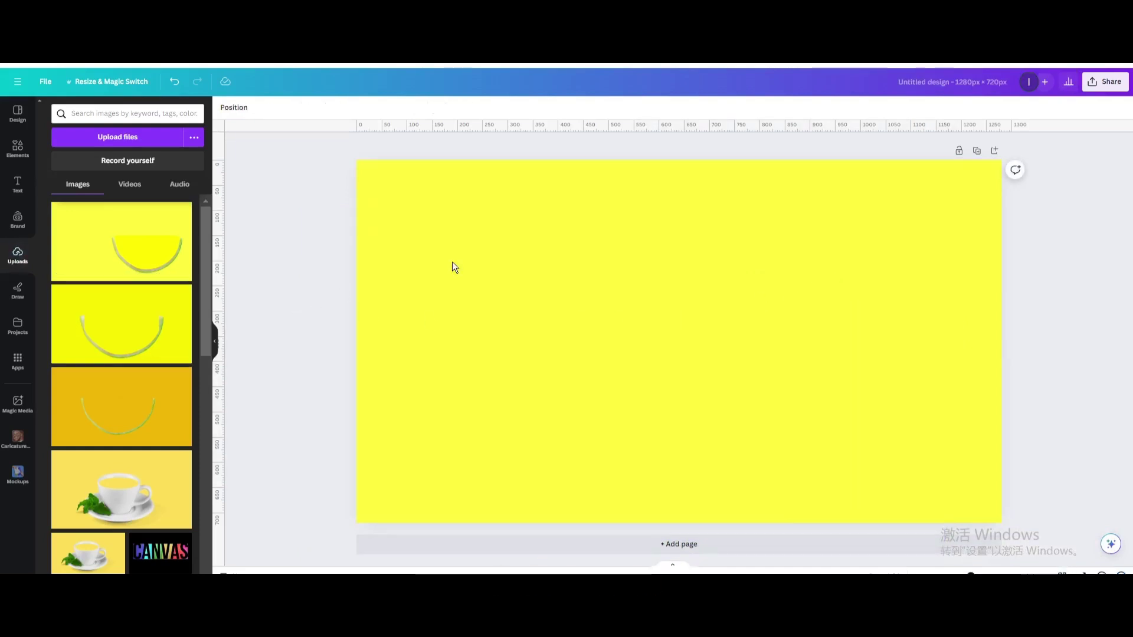
pyautogui.click(357, 180)
pyautogui.click(227, 111)
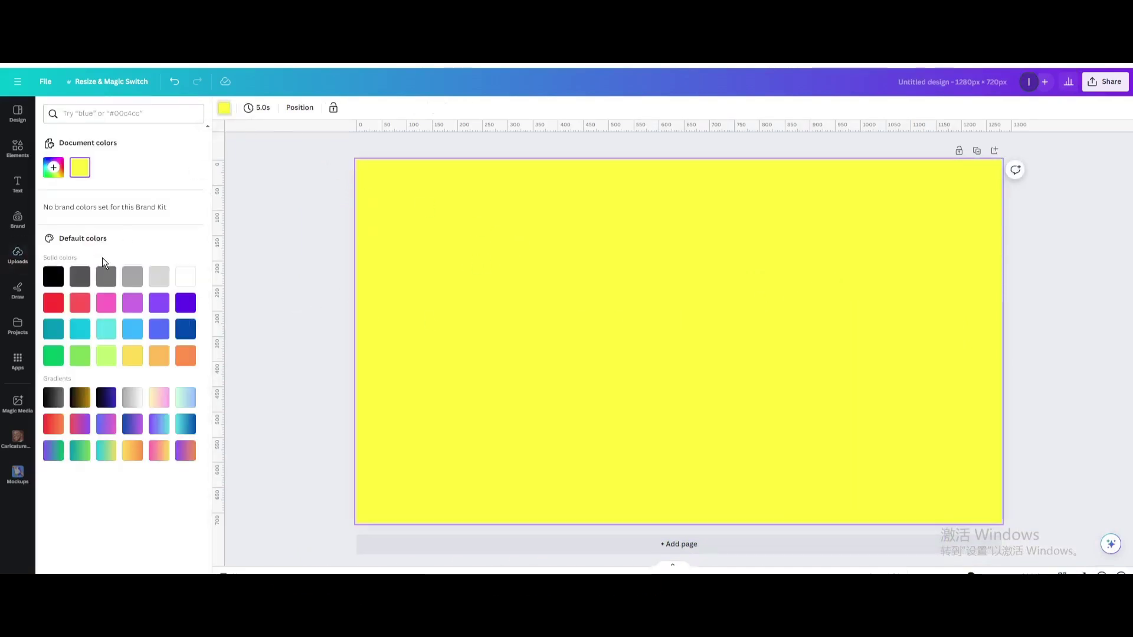
pyautogui.click(52, 279)
# - Place the uploaded yellow rind picture with its background removed and enlarge it to fill the page
pyautogui.click(21, 255)
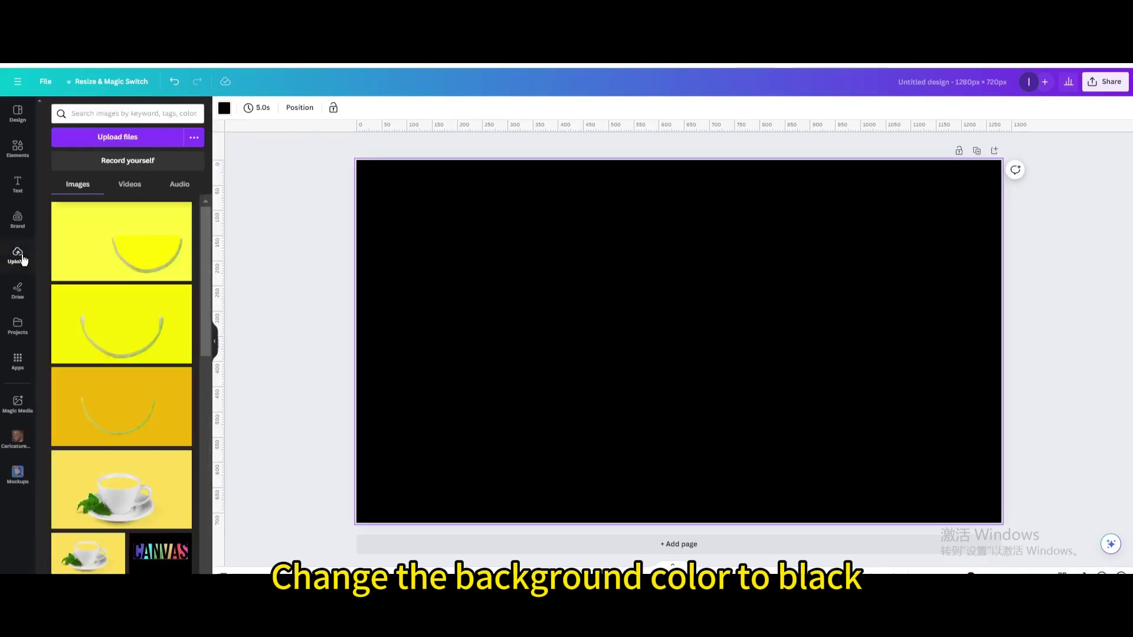
pyautogui.click(149, 242)
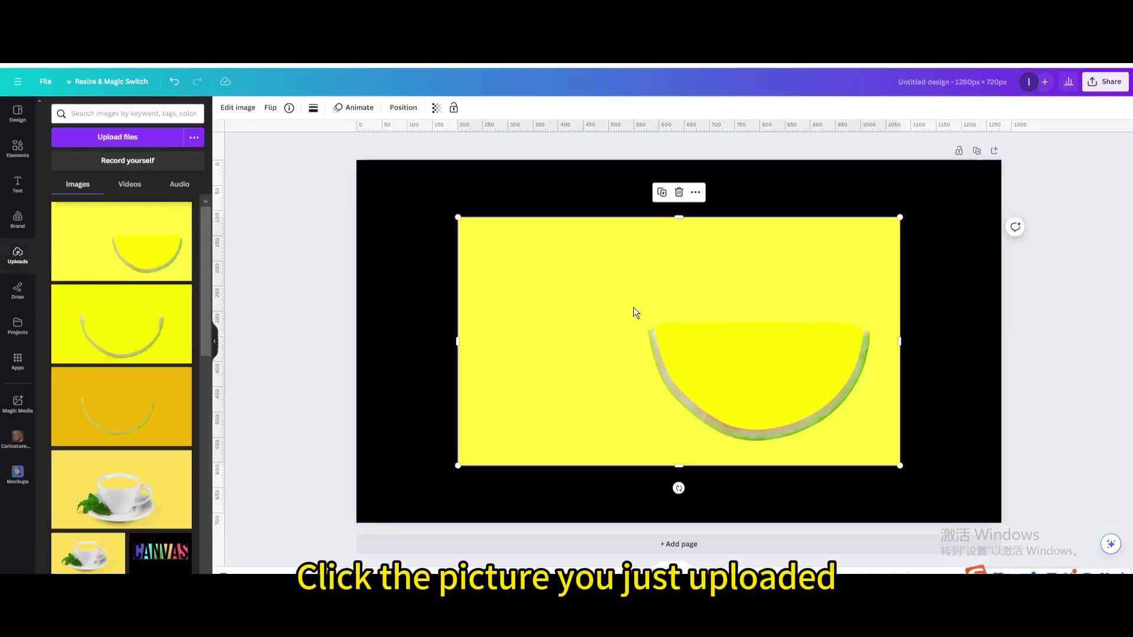
pyautogui.click(243, 113)
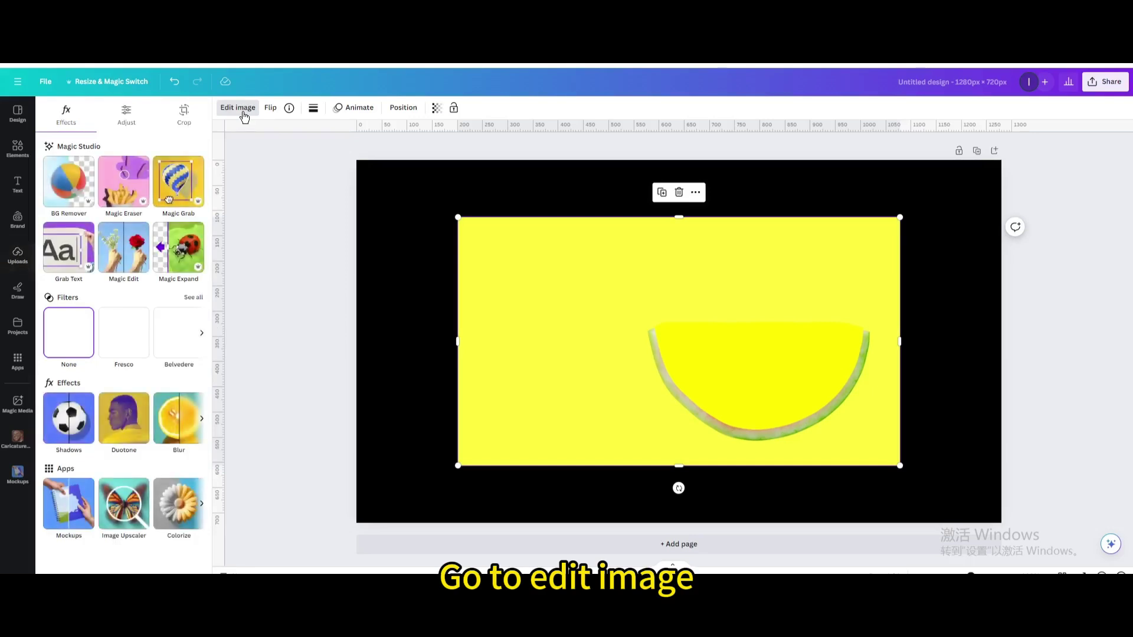
pyautogui.click(56, 185)
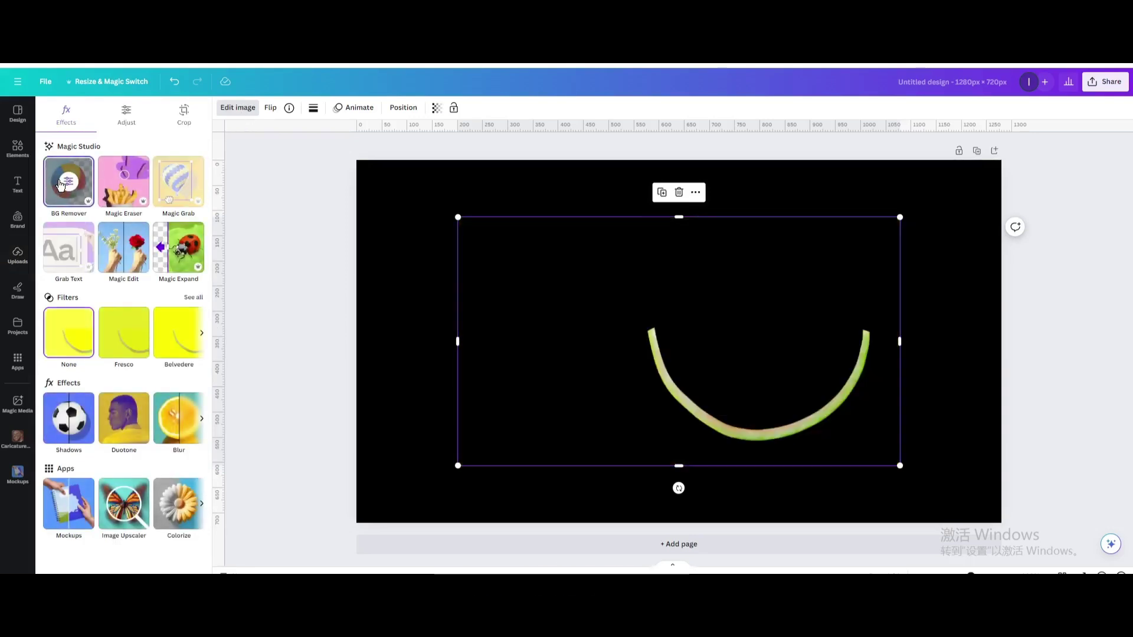
pyautogui.moveTo(559, 290); pyautogui.dragTo(458, 233)
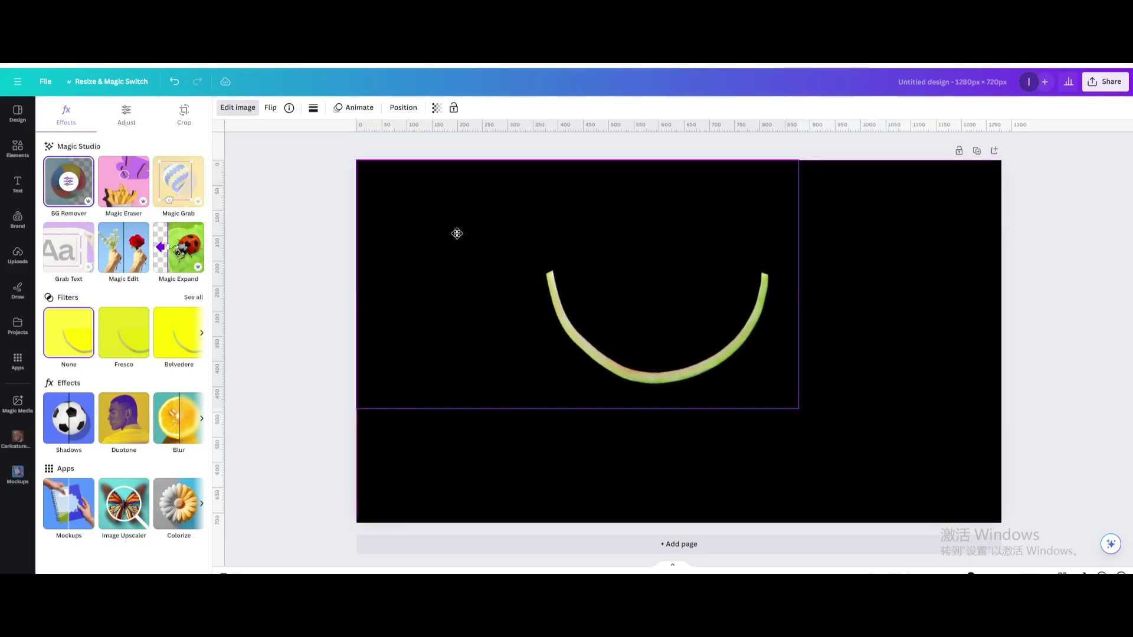
pyautogui.moveTo(858, 438); pyautogui.dragTo(1014, 498)
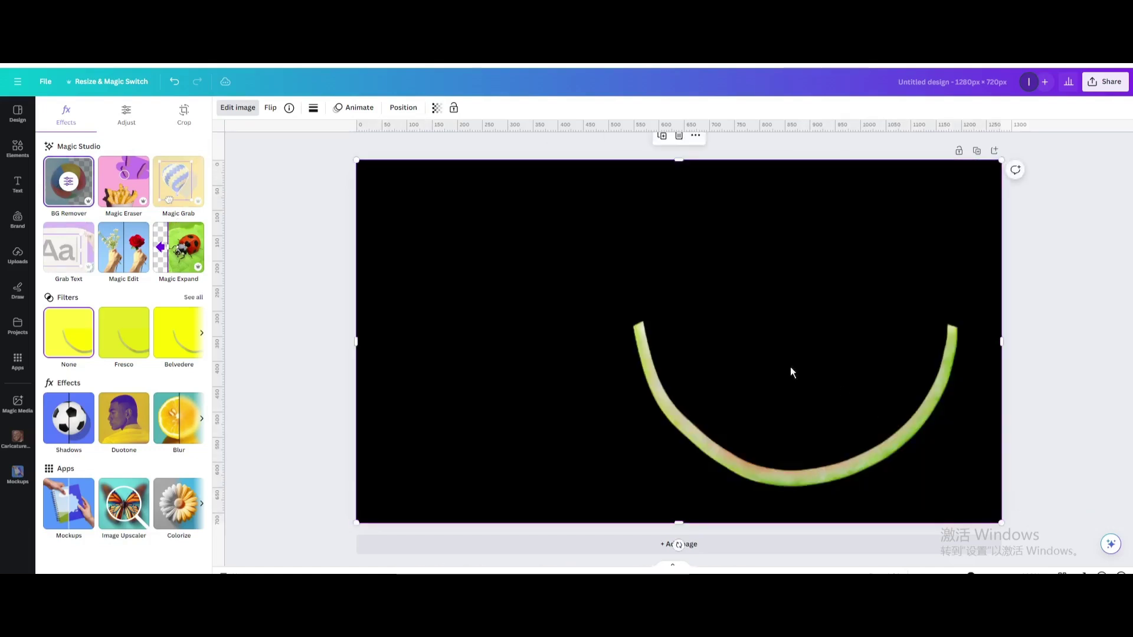
# - Search the photo elements for "water" in place of the previous watermelon search
pyautogui.click(18, 149)
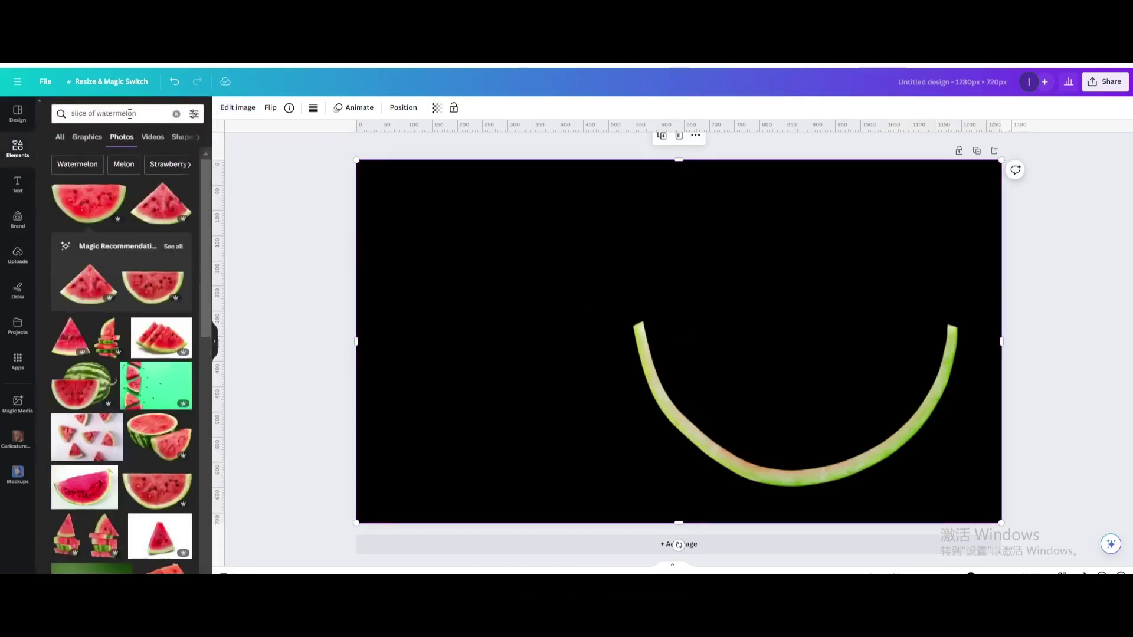
pyautogui.moveTo(97, 115); pyautogui.dragTo(2, 108)
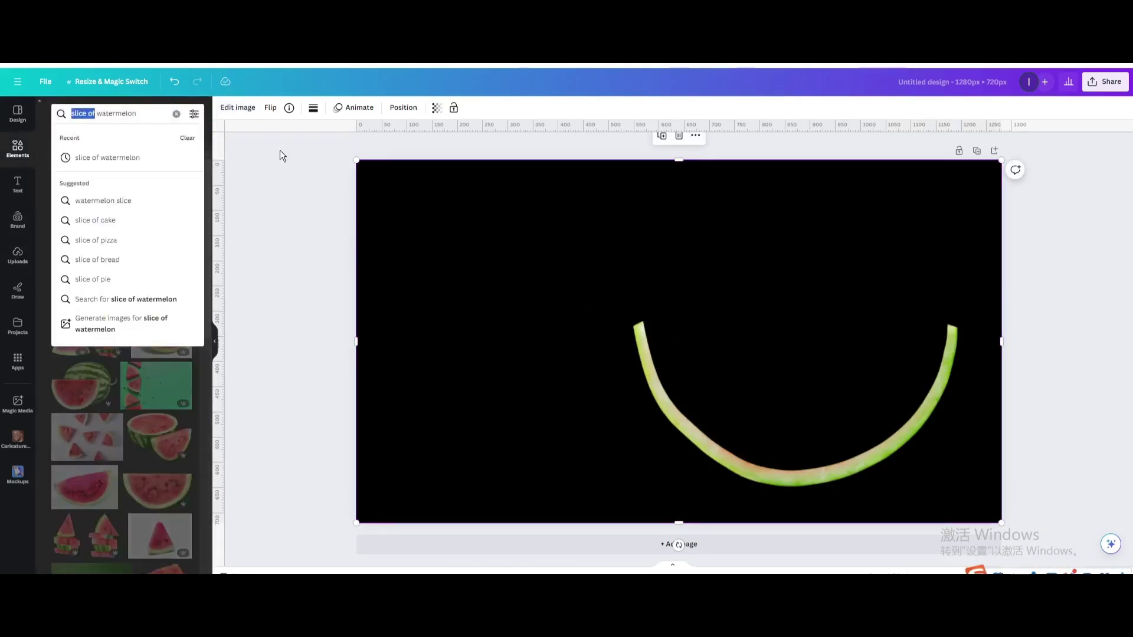
pyautogui.press('BackSpace')
pyautogui.moveTo(93, 120); pyautogui.dragTo(144, 121)
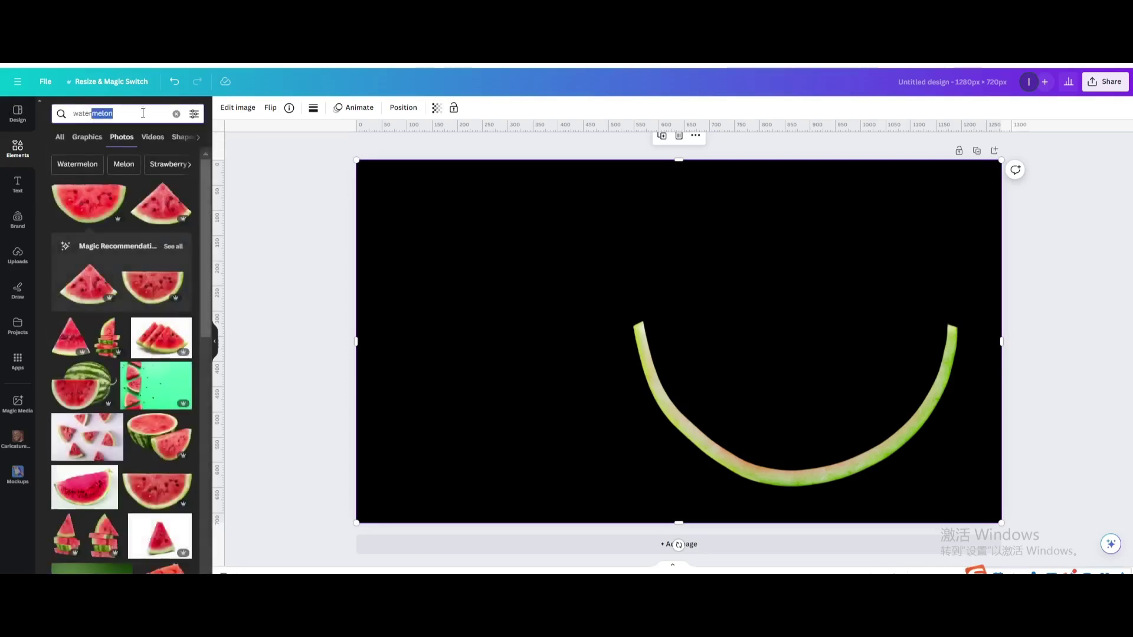
pyautogui.press('BackSpace')
pyautogui.press('Return')
pyautogui.click(122, 137)
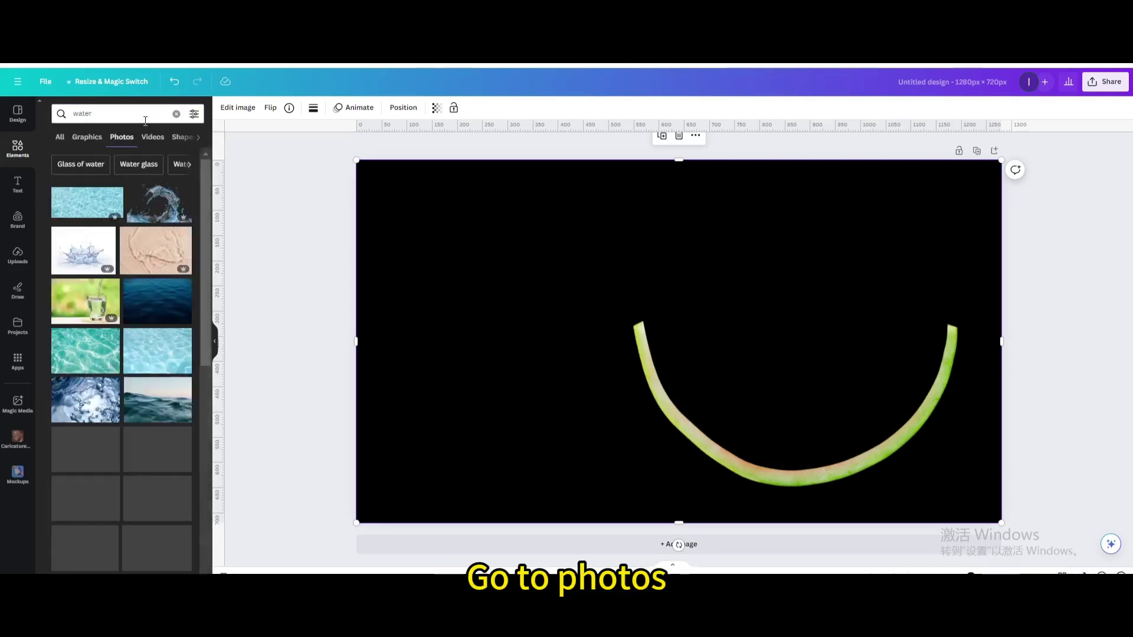
# - Add the photo of deep blue water with a wavy surface under a white sky and remove its background
pyautogui.scroll(-3, 139, 307)
pyautogui.scroll(-10, 139, 307)
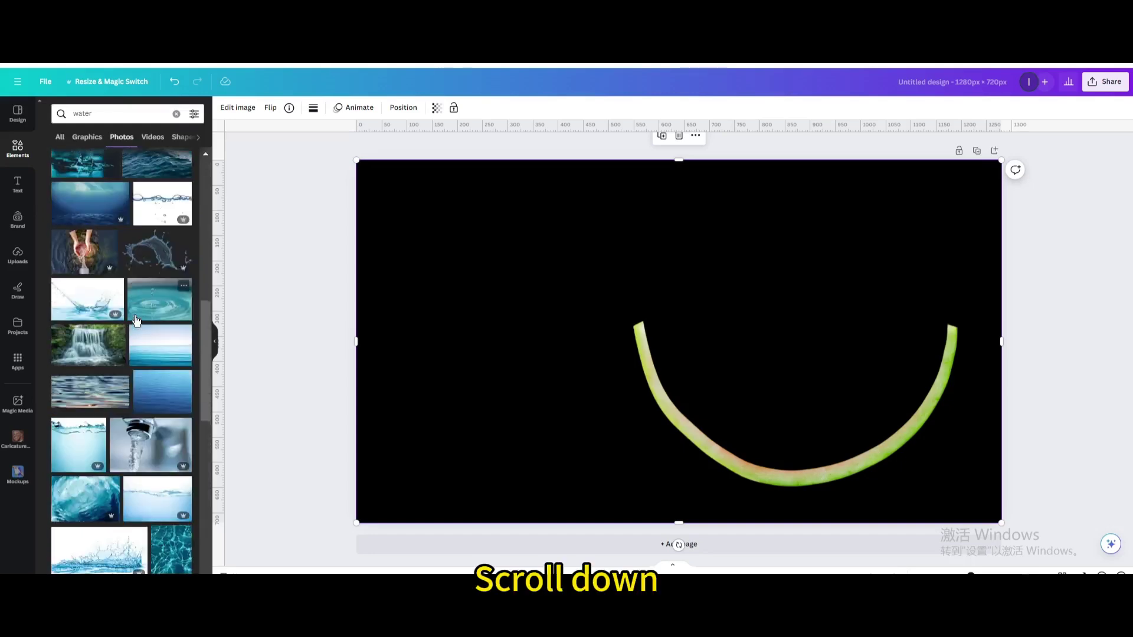
pyautogui.scroll(-10, 137, 334)
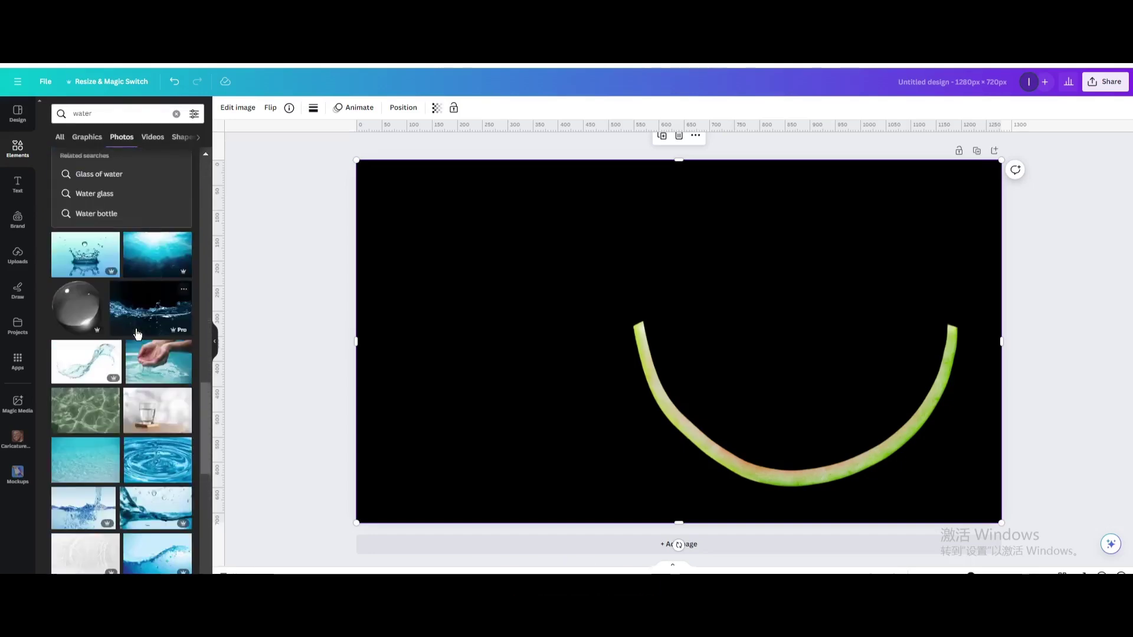
pyautogui.scroll(-1, 137, 332)
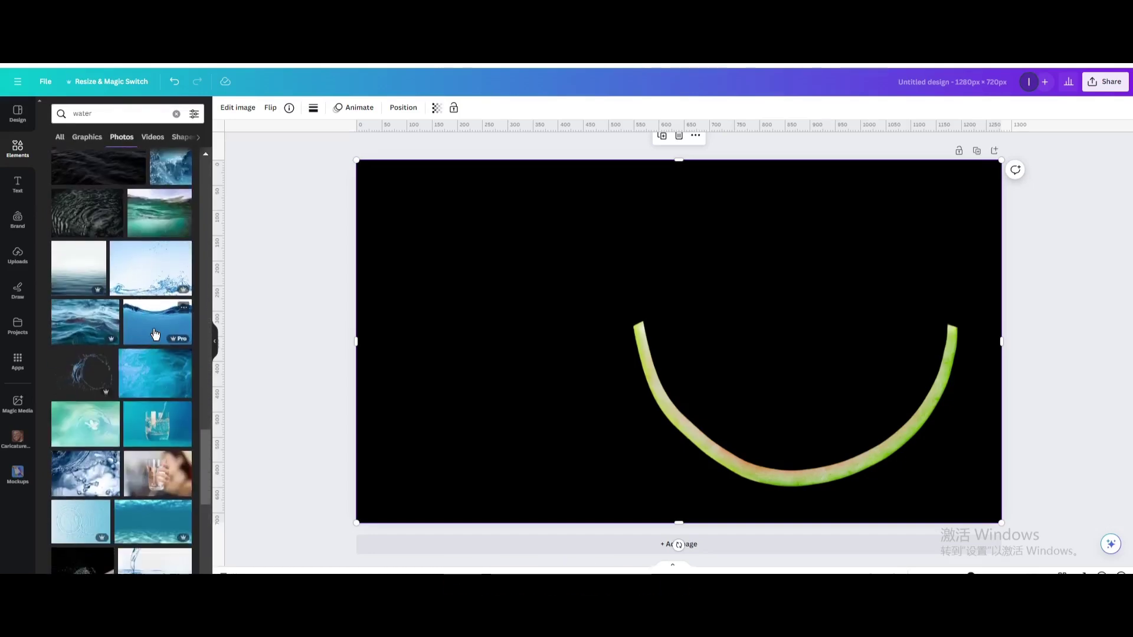
pyautogui.click(158, 334)
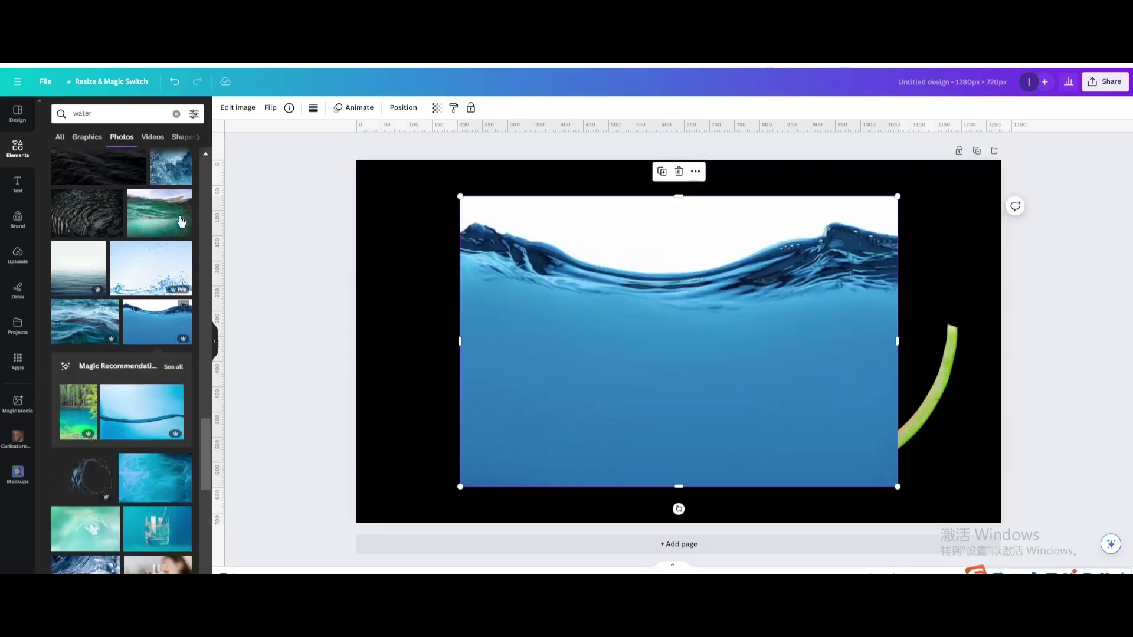
pyautogui.click(237, 107)
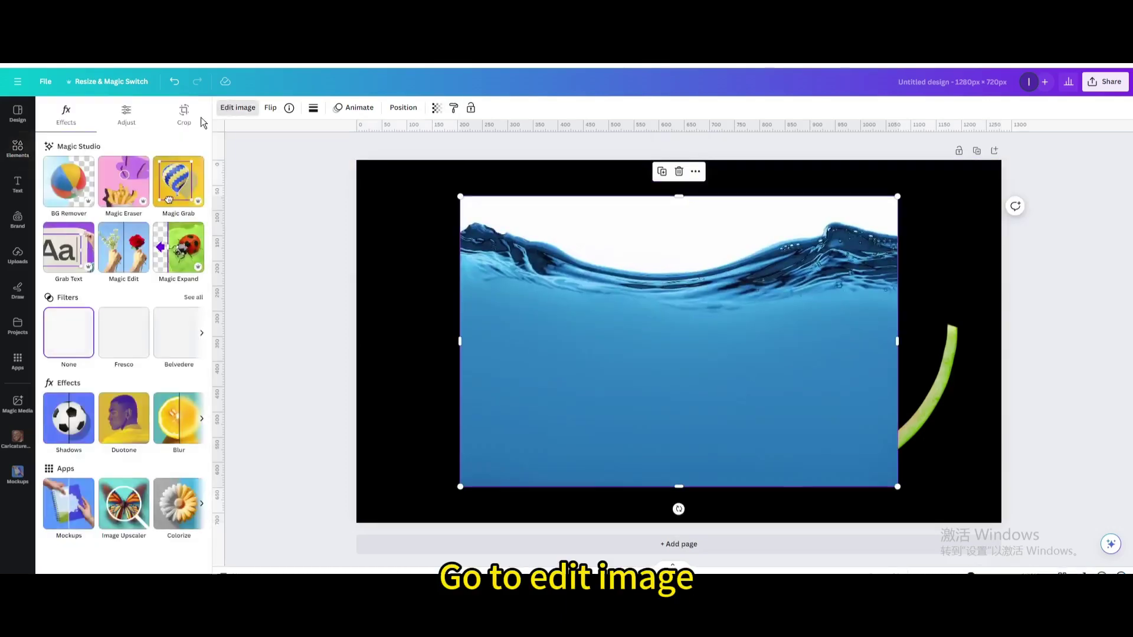
pyautogui.click(48, 203)
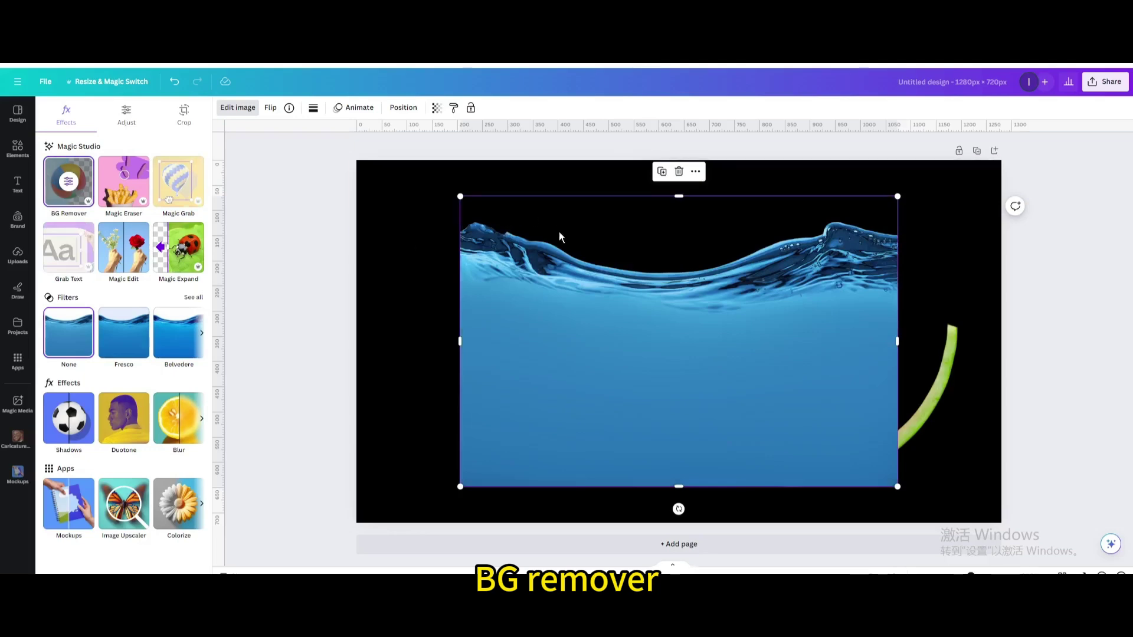
# - Shrink the water picture and position it over the rind so its surface spans between the two rind tips
pyautogui.moveTo(766, 289); pyautogui.dragTo(815, 379)
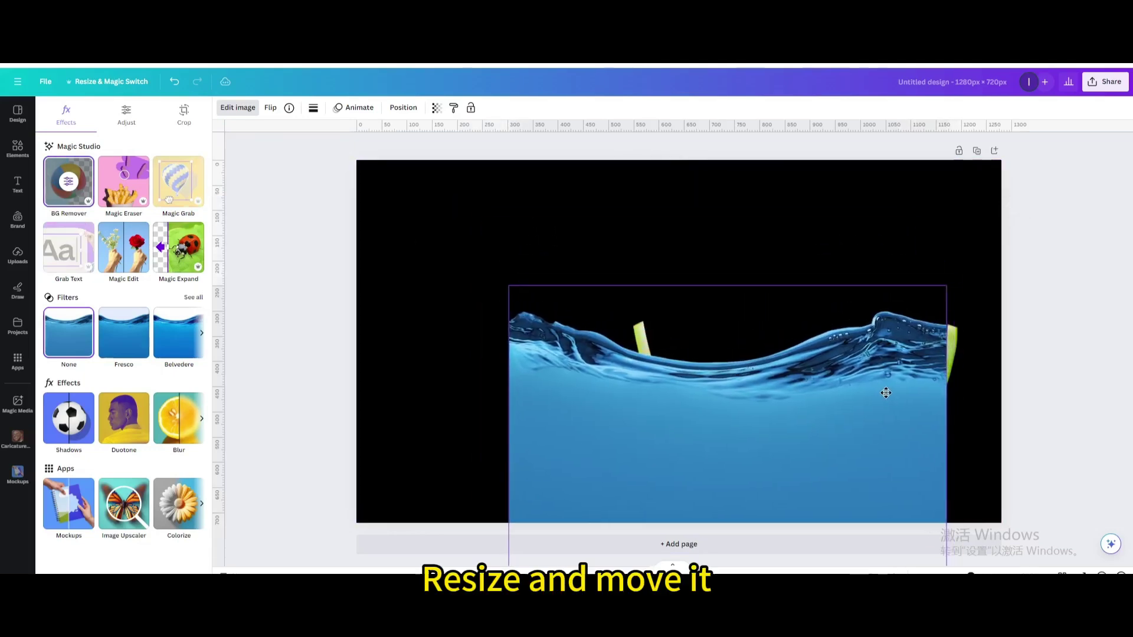
pyautogui.moveTo(500, 291); pyautogui.dragTo(645, 379)
pyautogui.moveTo(742, 437); pyautogui.dragTo(743, 352)
pyautogui.click(646, 297)
pyautogui.click(650, 299)
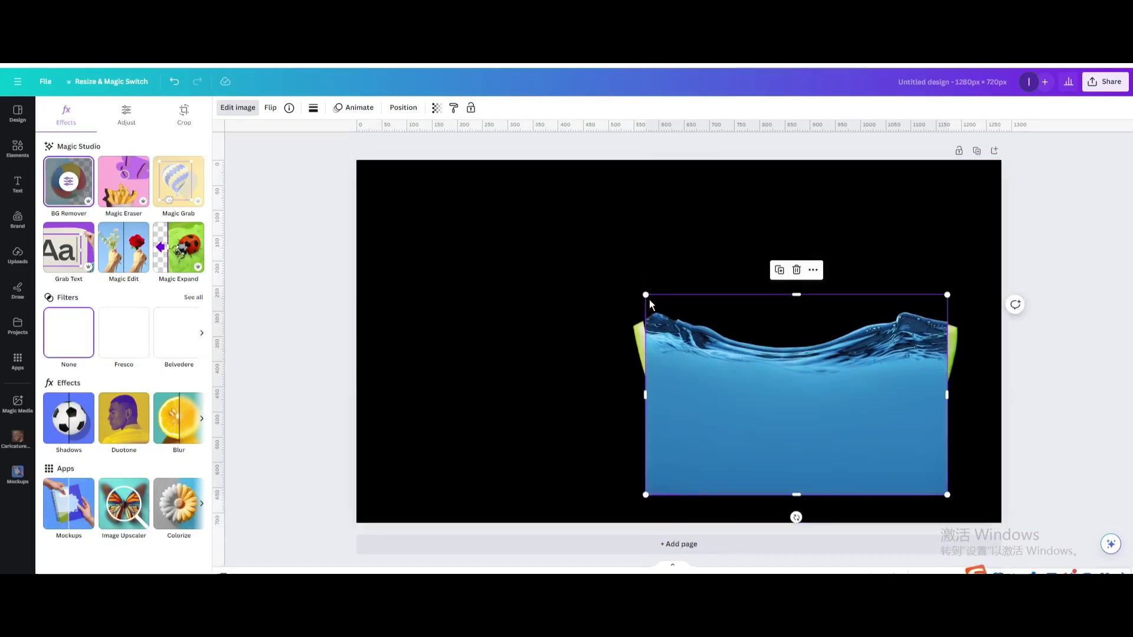
pyautogui.moveTo(649, 299); pyautogui.dragTo(674, 332)
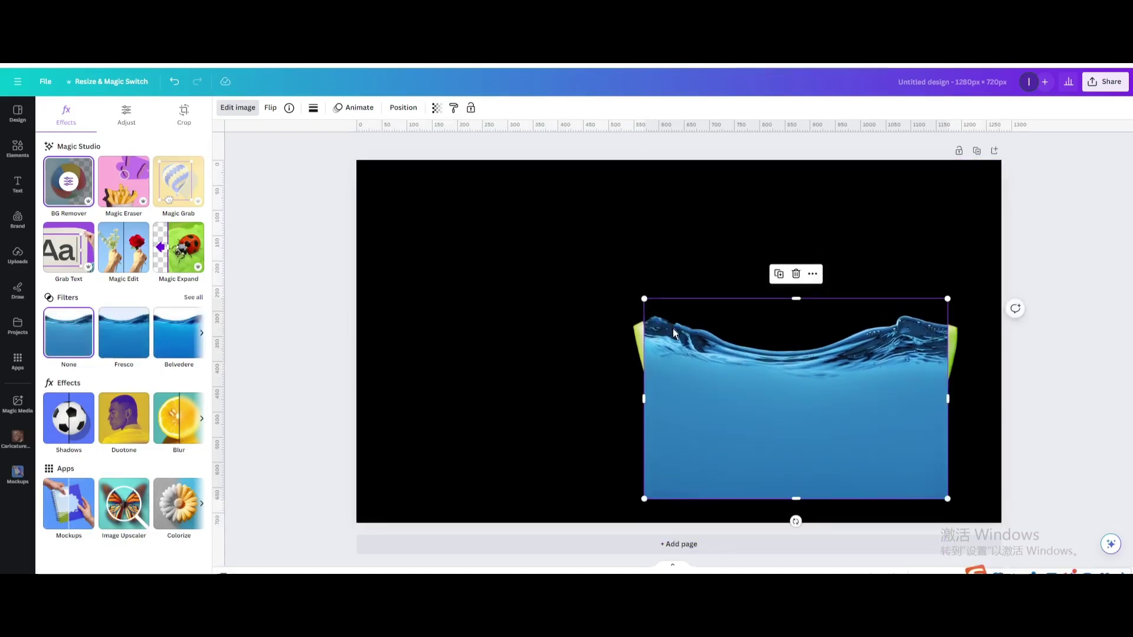
# - Erase the lower corners and bottom of the water picture along a bowl-shaped curve, using a larger brush for the remaining areas
pyautogui.click(79, 182)
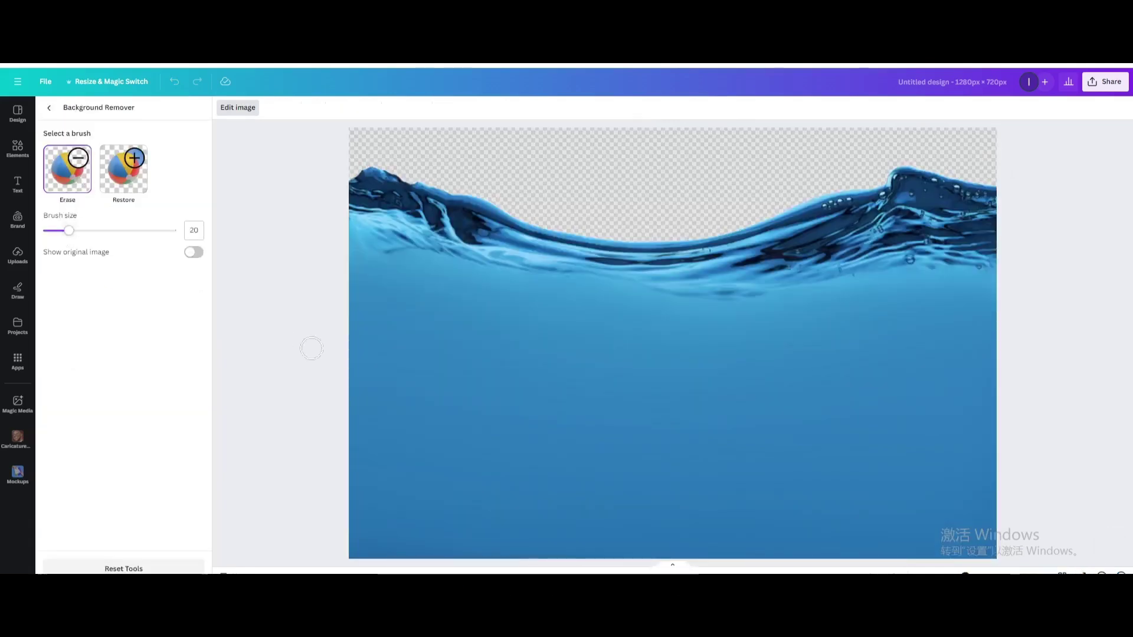
pyautogui.moveTo(344, 380)
pyautogui.mouseDown()
pyautogui.moveTo(478, 507)
pyautogui.moveTo(715, 549)
pyautogui.moveTo(983, 442)
pyautogui.mouseUp()
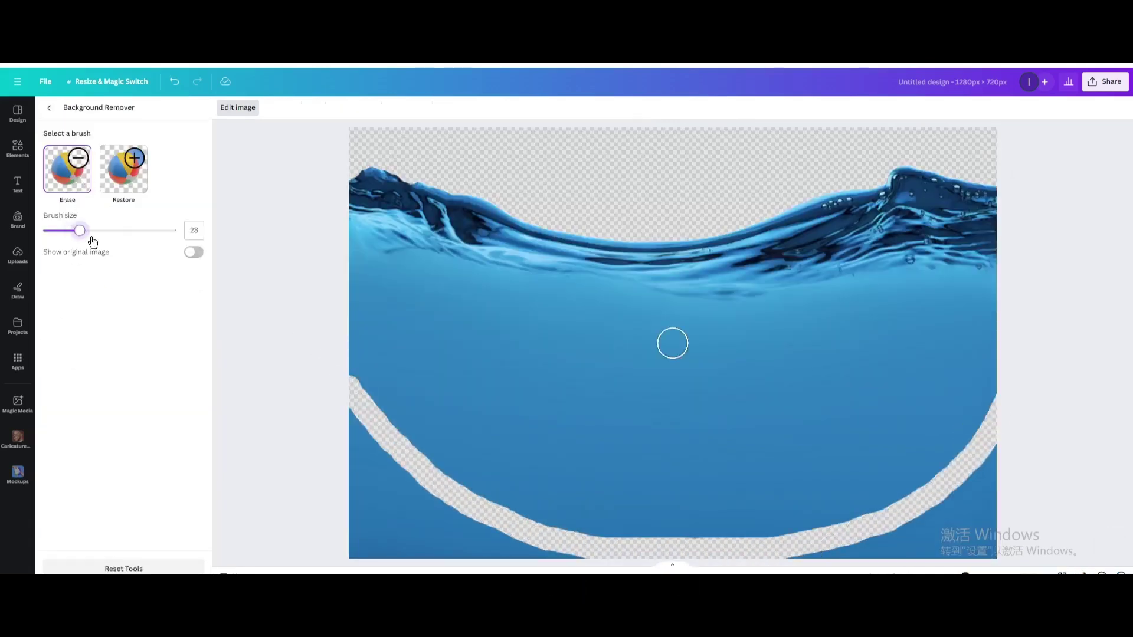
pyautogui.moveTo(91, 231); pyautogui.dragTo(122, 230)
pyautogui.moveTo(354, 407)
pyautogui.mouseDown()
pyautogui.moveTo(405, 538)
pyautogui.moveTo(651, 550)
pyautogui.moveTo(1026, 470)
pyautogui.moveTo(921, 534)
pyautogui.mouseUp()
pyautogui.moveTo(336, 316)
pyautogui.mouseDown()
pyautogui.moveTo(387, 407)
pyautogui.moveTo(555, 513)
pyautogui.moveTo(891, 507)
pyautogui.moveTo(1004, 333)
pyautogui.moveTo(826, 519)
pyautogui.moveTo(596, 534)
pyautogui.mouseUp()
pyautogui.click(49, 107)
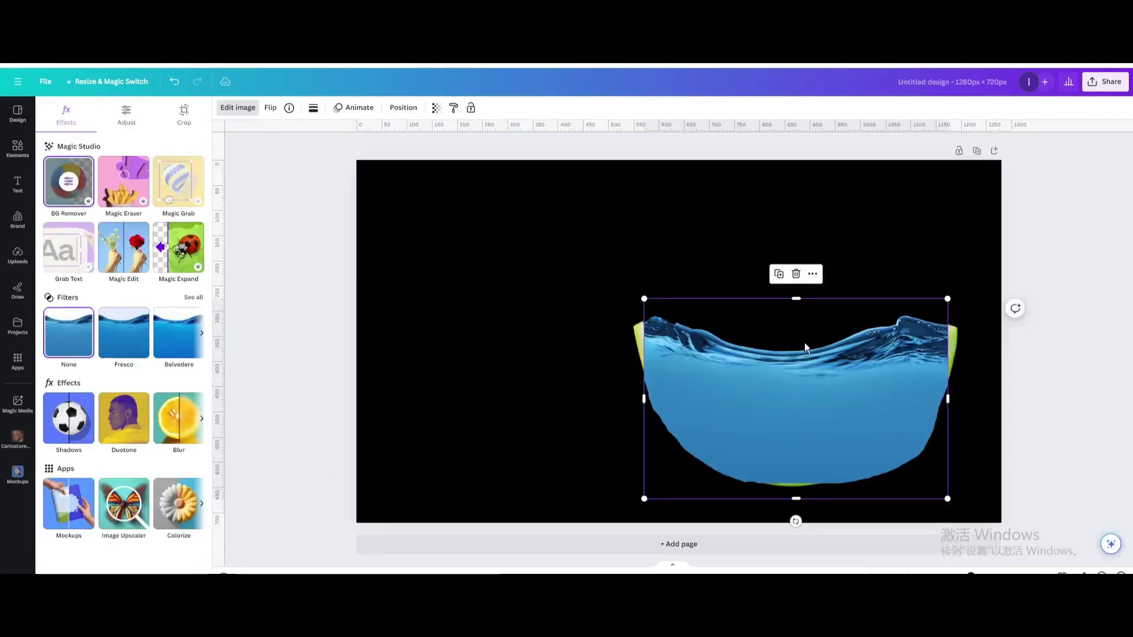
# - Send the water picture to the back behind the rind and display the page's layer list
pyautogui.rightClick(806, 348)
pyautogui.moveTo(865, 404)
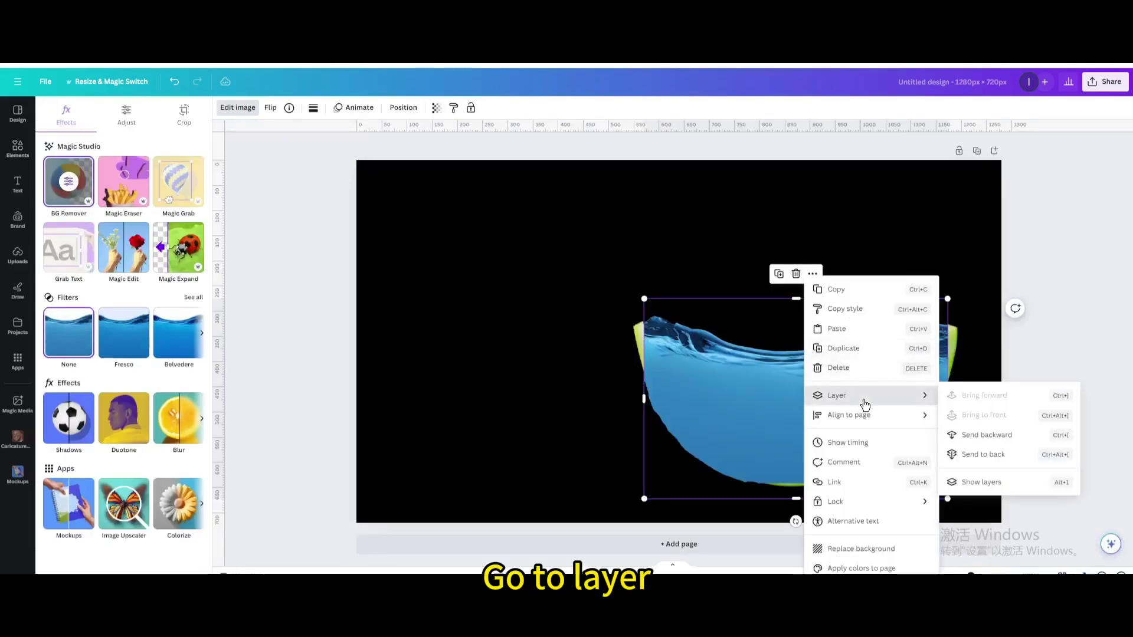
pyautogui.click(1000, 454)
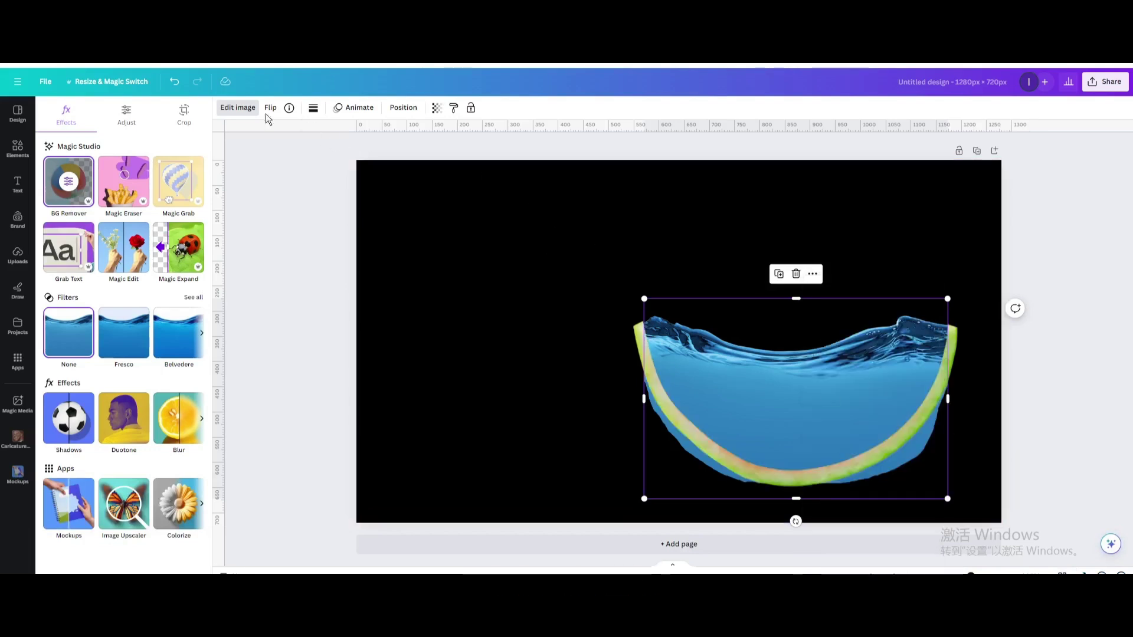
pyautogui.click(409, 108)
pyautogui.click(162, 109)
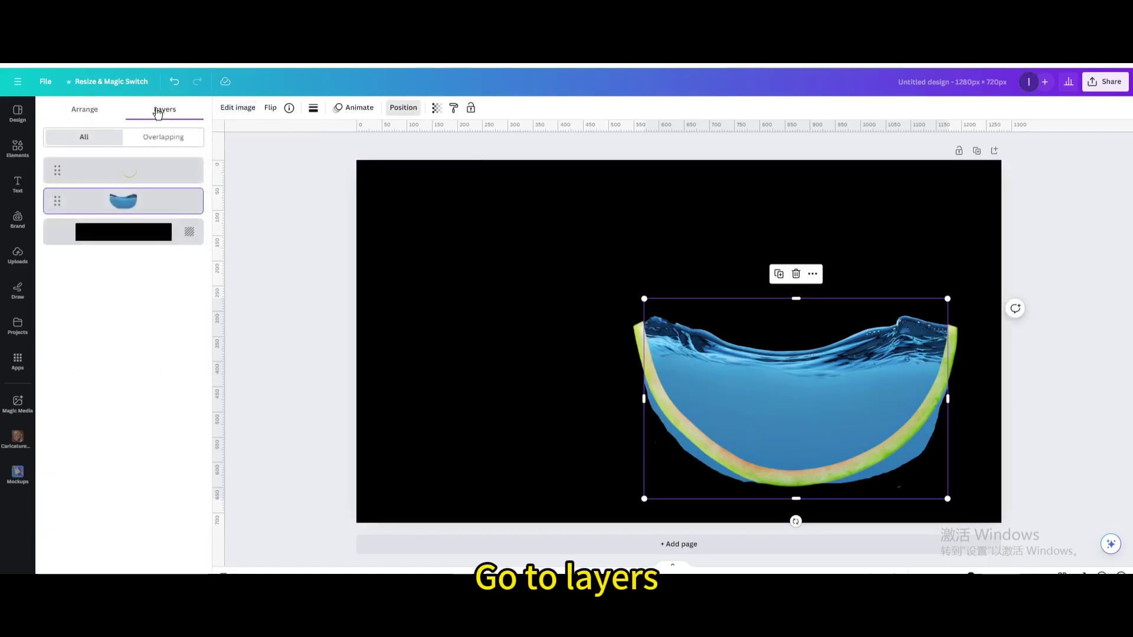
# - Erase the excess water outside the rind's lower curve until only the water inside the watermelon is left
pyautogui.click(239, 107)
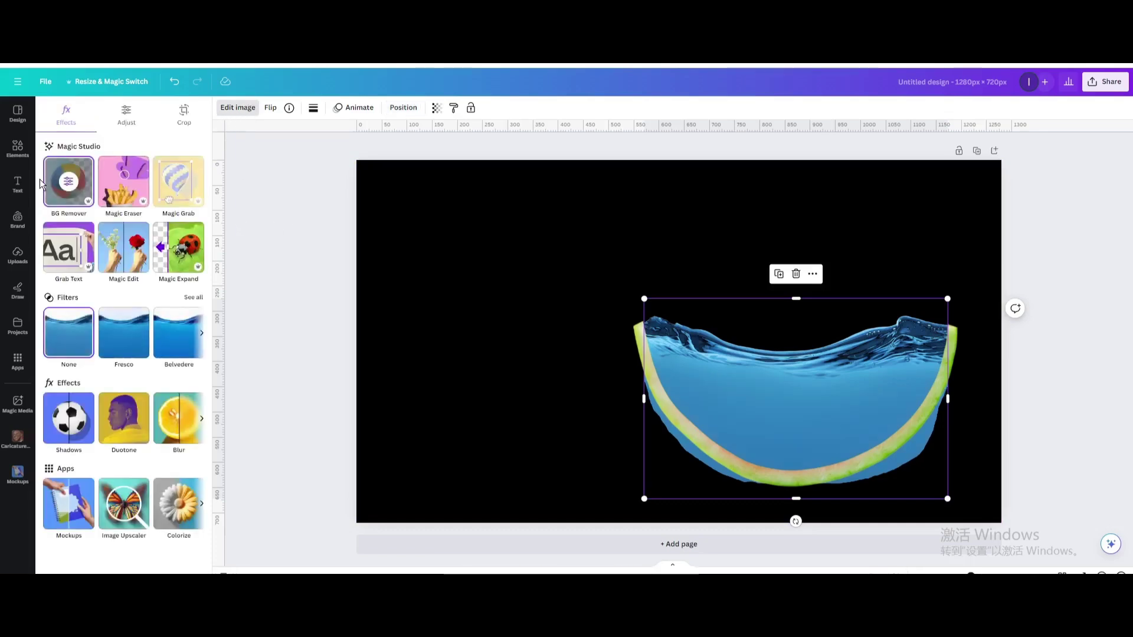
pyautogui.click(54, 183)
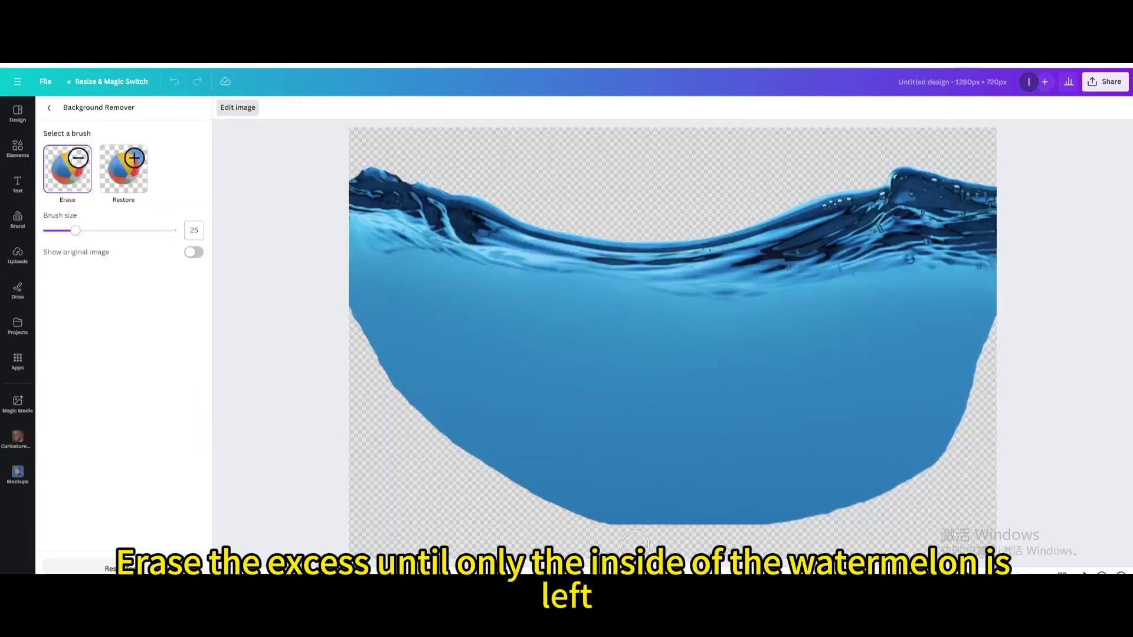
pyautogui.moveTo(988, 377)
pyautogui.mouseDown()
pyautogui.moveTo(921, 471)
pyautogui.moveTo(751, 534)
pyautogui.moveTo(870, 500)
pyautogui.moveTo(998, 350)
pyautogui.moveTo(954, 413)
pyautogui.moveTo(871, 490)
pyautogui.mouseUp()
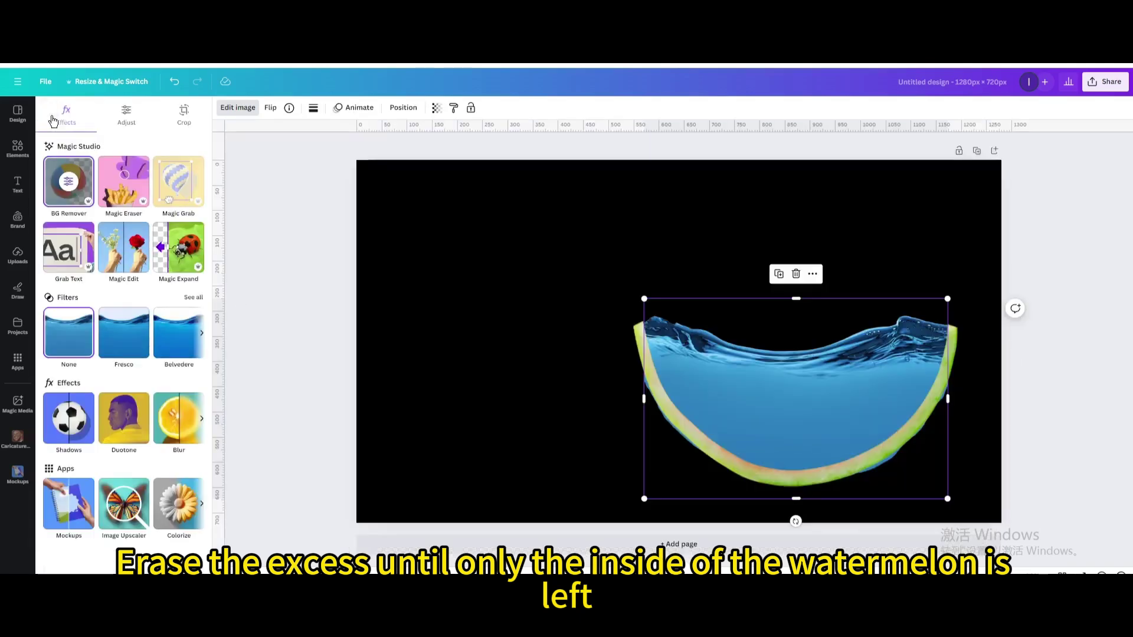
pyautogui.click(69, 183)
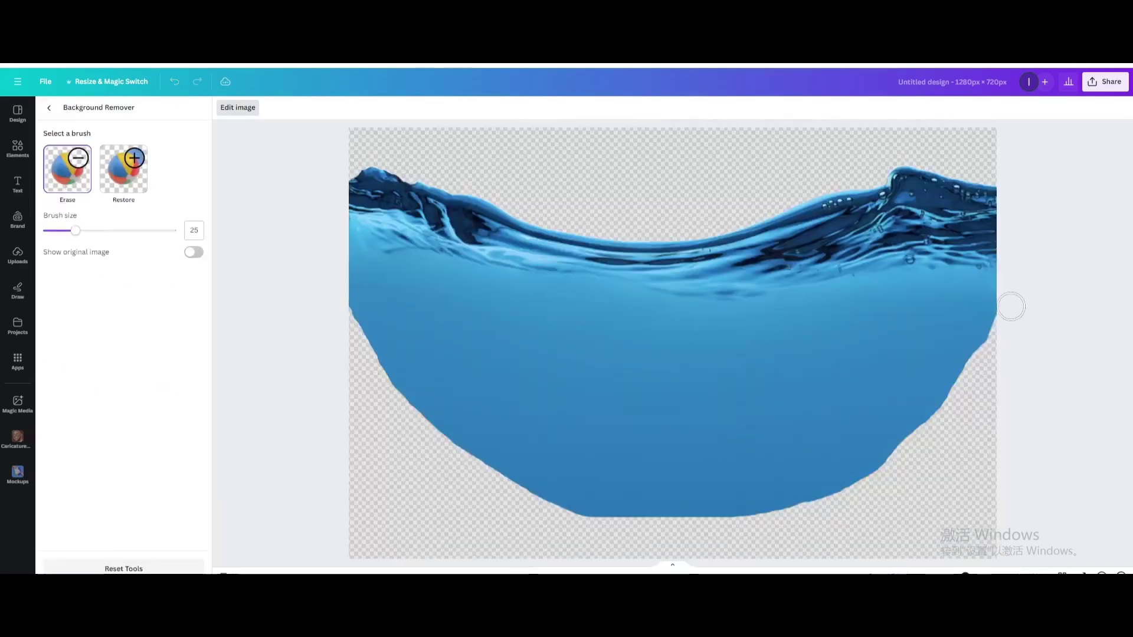
pyautogui.moveTo(916, 444)
pyautogui.mouseDown()
pyautogui.moveTo(778, 513)
pyautogui.moveTo(622, 518)
pyautogui.mouseUp()
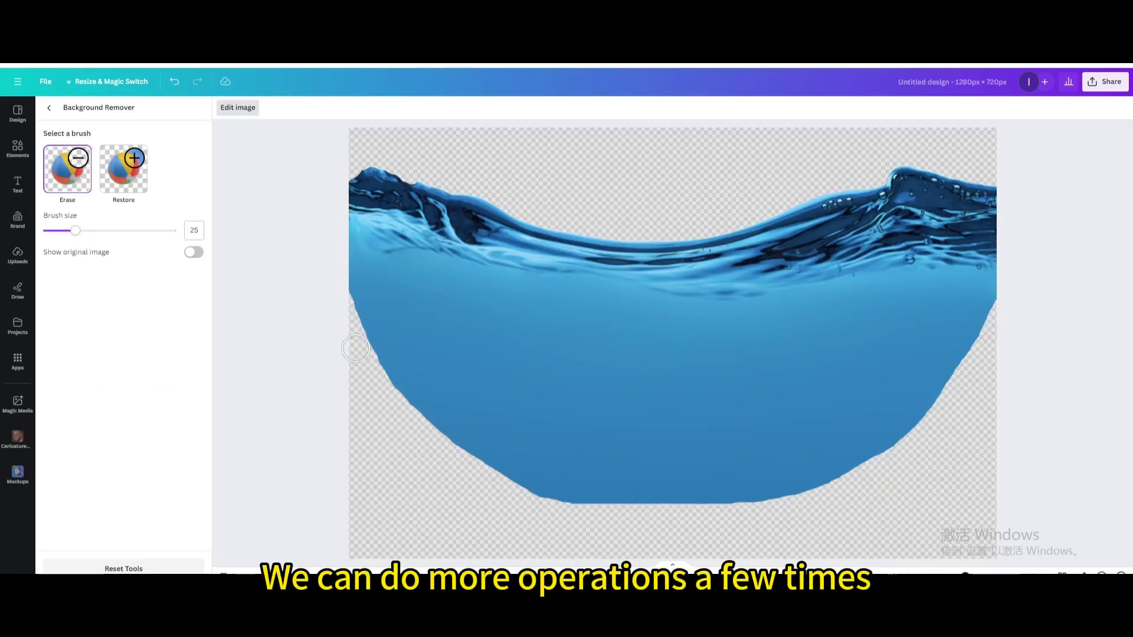
pyautogui.moveTo(356, 348)
pyautogui.mouseDown()
pyautogui.moveTo(502, 472)
pyautogui.moveTo(584, 501)
pyautogui.mouseUp()
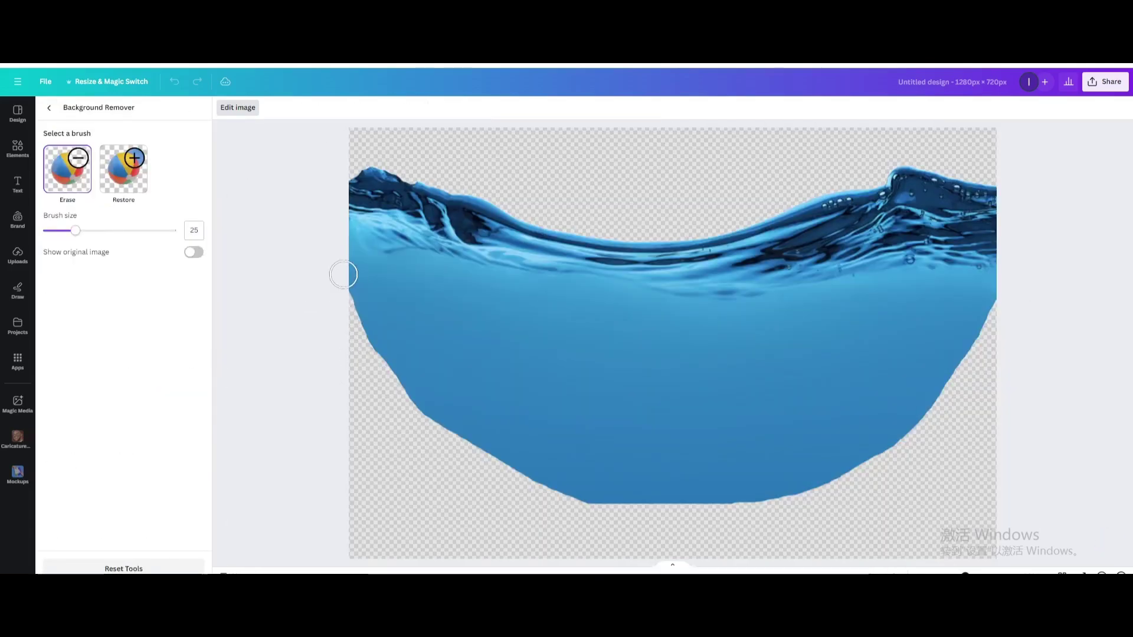
pyautogui.moveTo(345, 272)
pyautogui.mouseDown()
pyautogui.moveTo(440, 428)
pyautogui.moveTo(595, 513)
pyautogui.mouseUp()
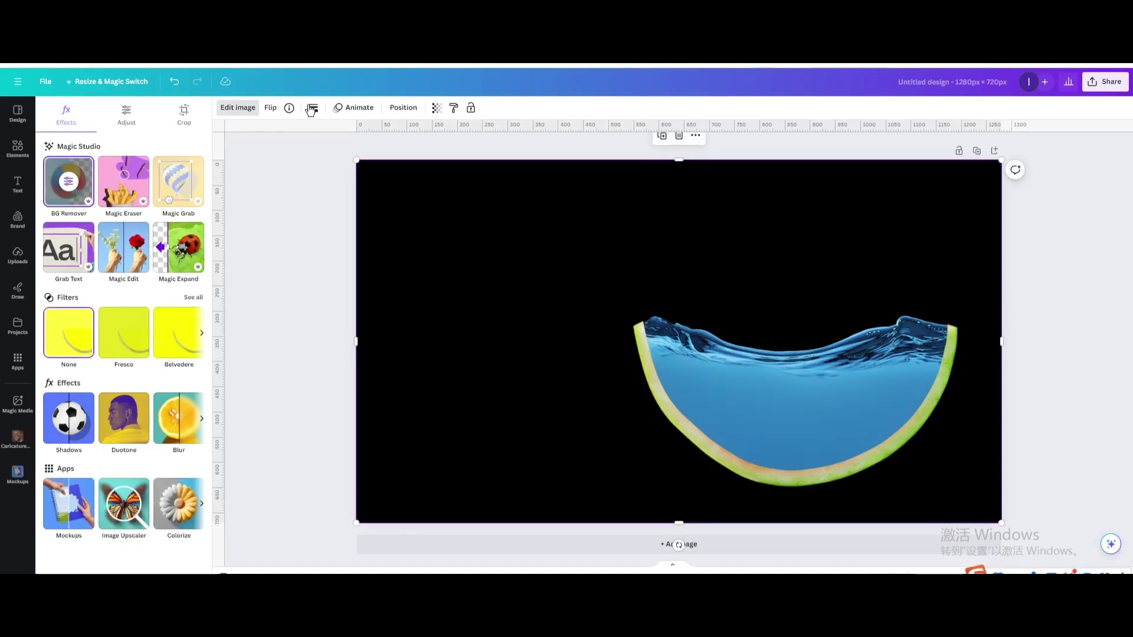
# - Select the water layer and set its transparency to 80
pyautogui.click(403, 107)
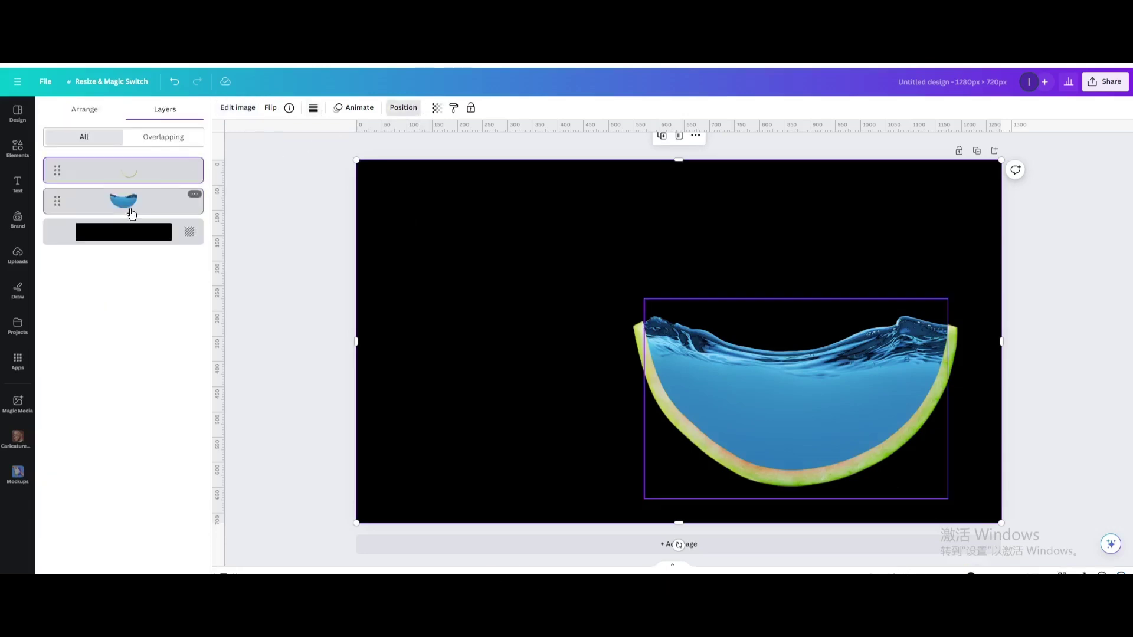
pyautogui.click(131, 212)
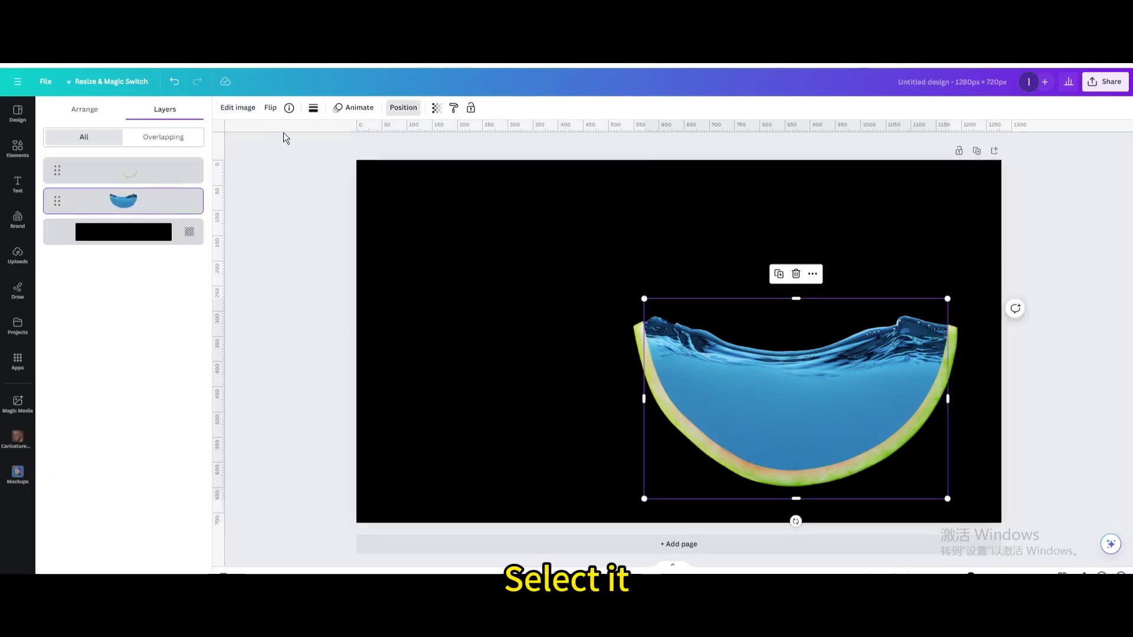
pyautogui.click(437, 108)
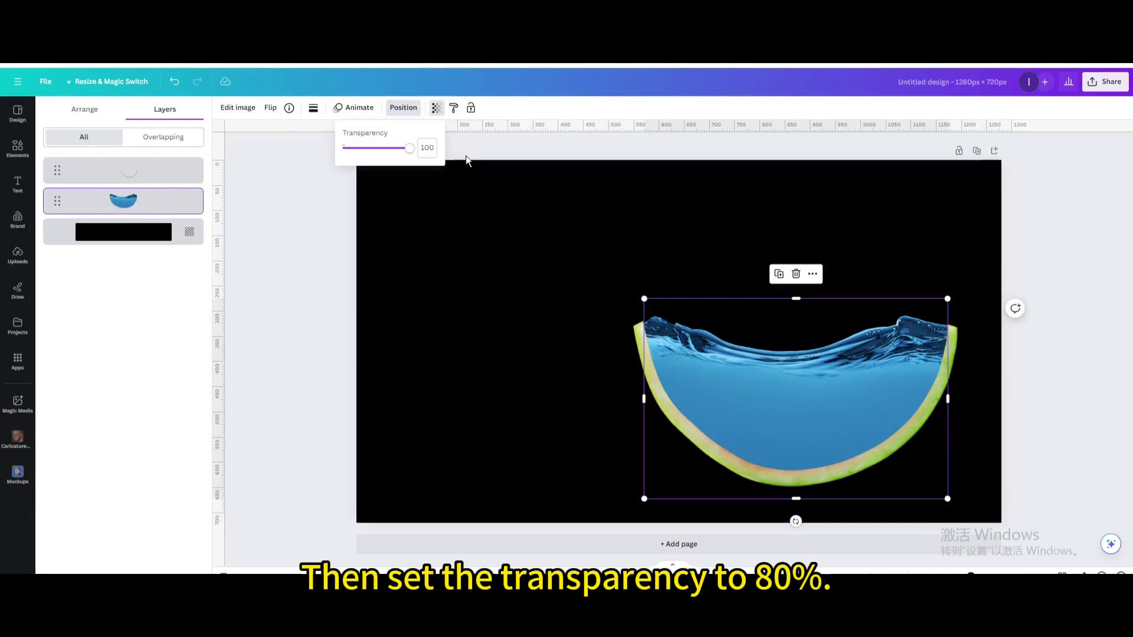
pyautogui.click(430, 149)
pyautogui.write('80')
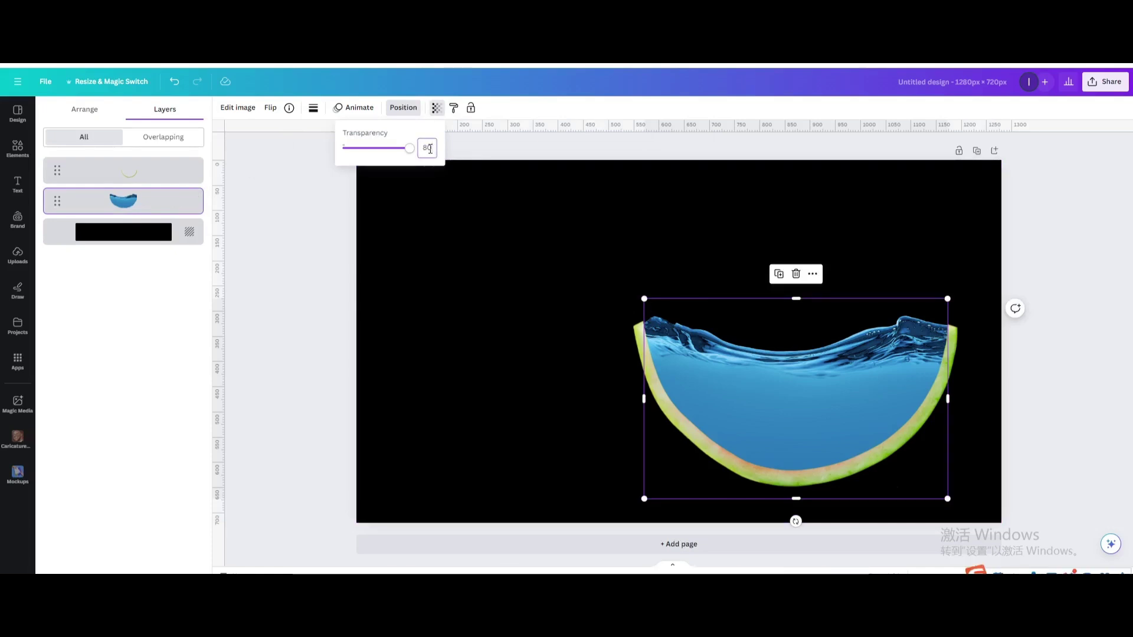
pyautogui.click(472, 233)
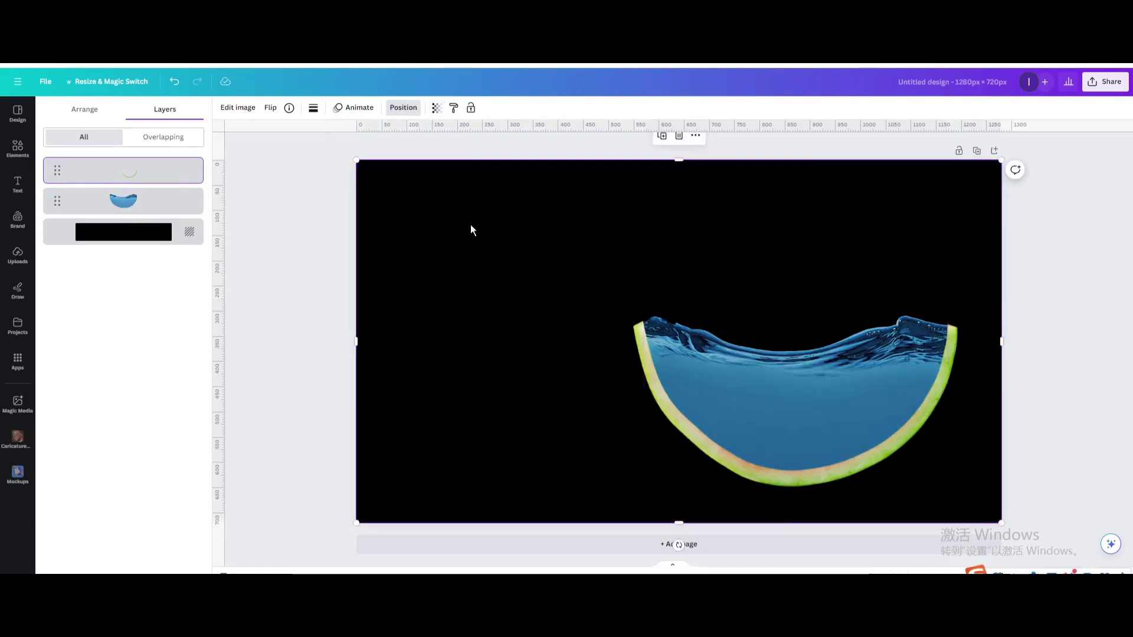
# - Change the page background colour to white
pyautogui.moveTo(665, 161); pyautogui.dragTo(678, 274)
pyautogui.click(272, 149)
pyautogui.click(224, 108)
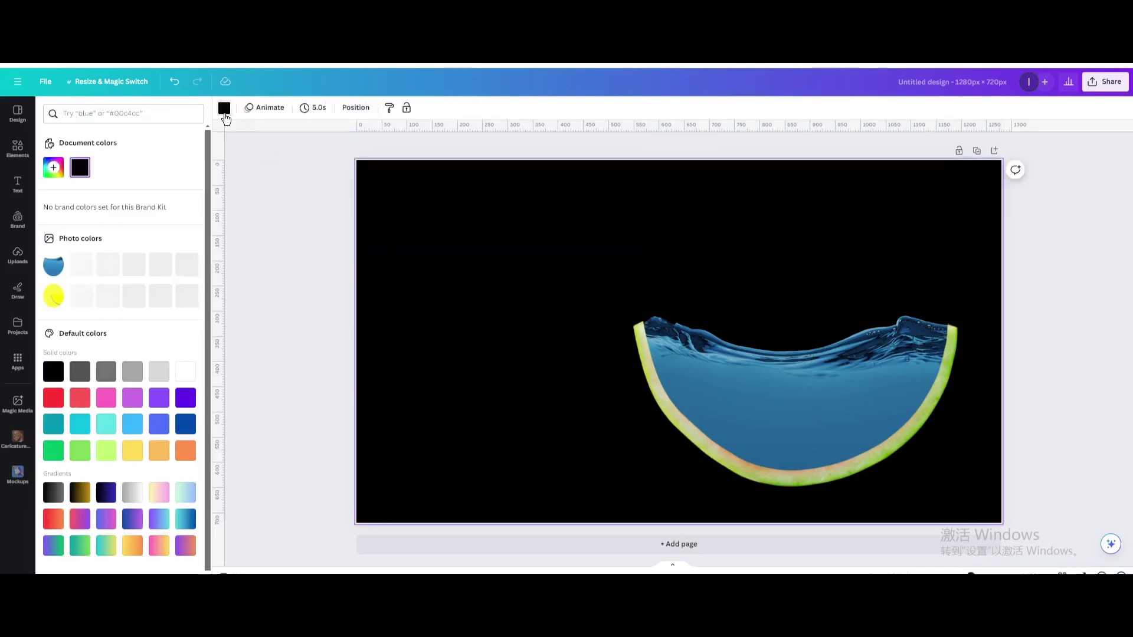
pyautogui.click(186, 366)
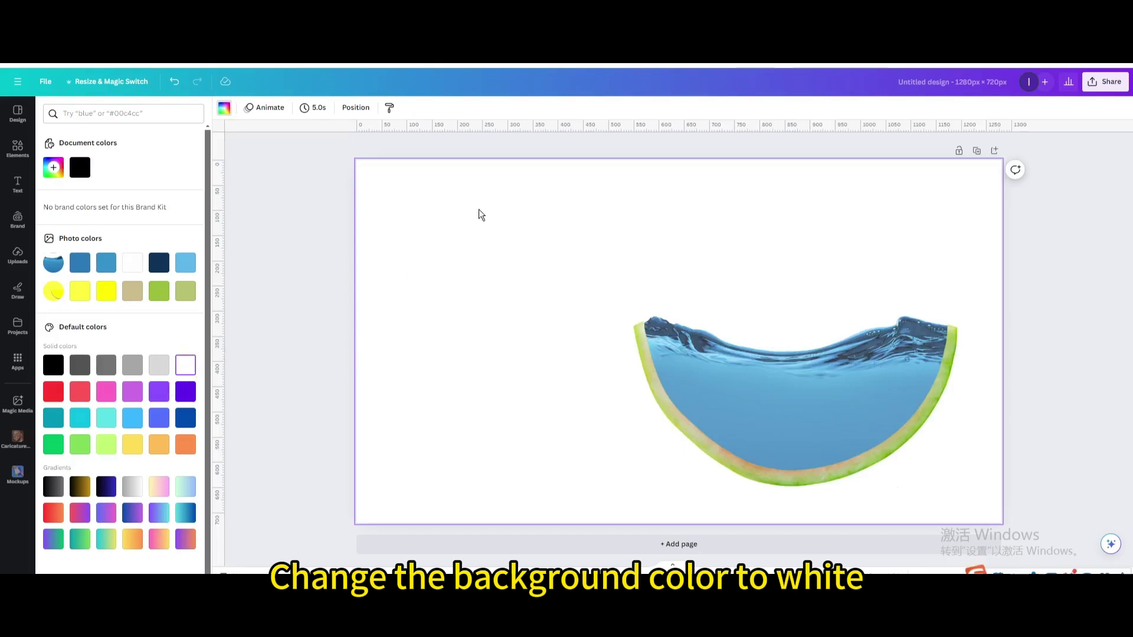
# - Search the element photos for clown fish, add the side-view fish on a blue background and remove its background
pyautogui.click(27, 158)
pyautogui.click(120, 114)
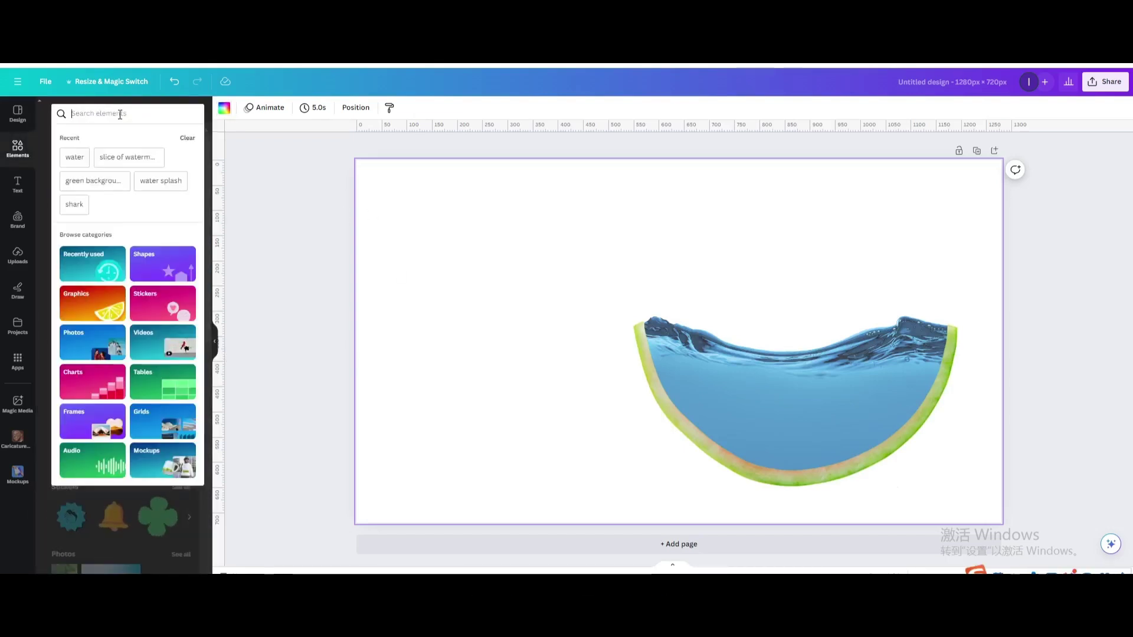
pyautogui.write('c')
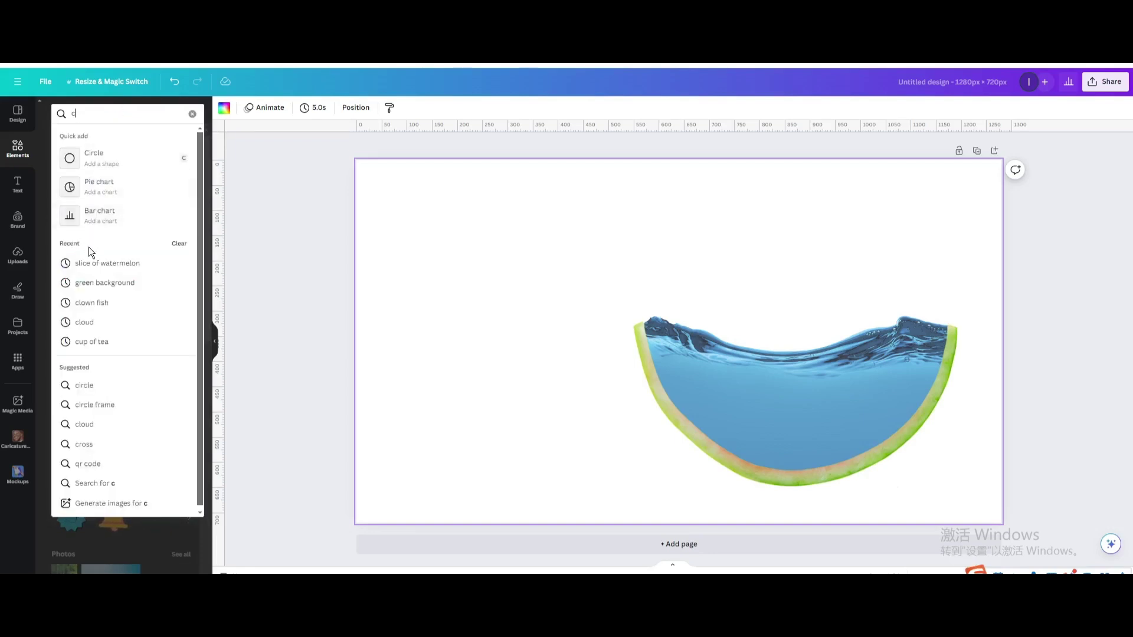
pyautogui.click(105, 301)
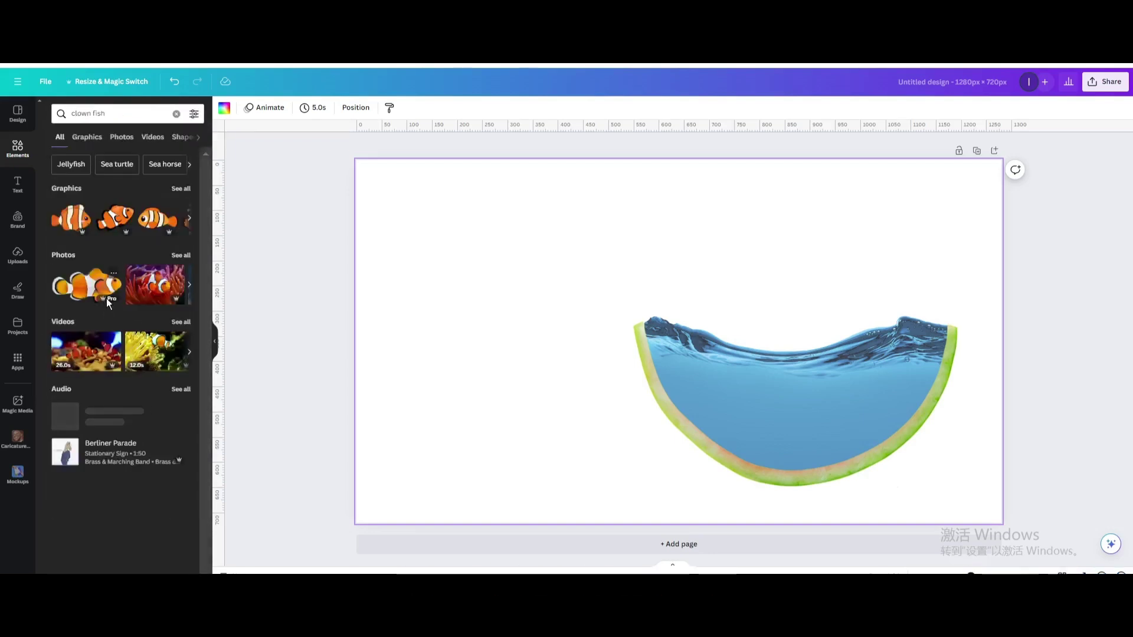
pyautogui.click(116, 138)
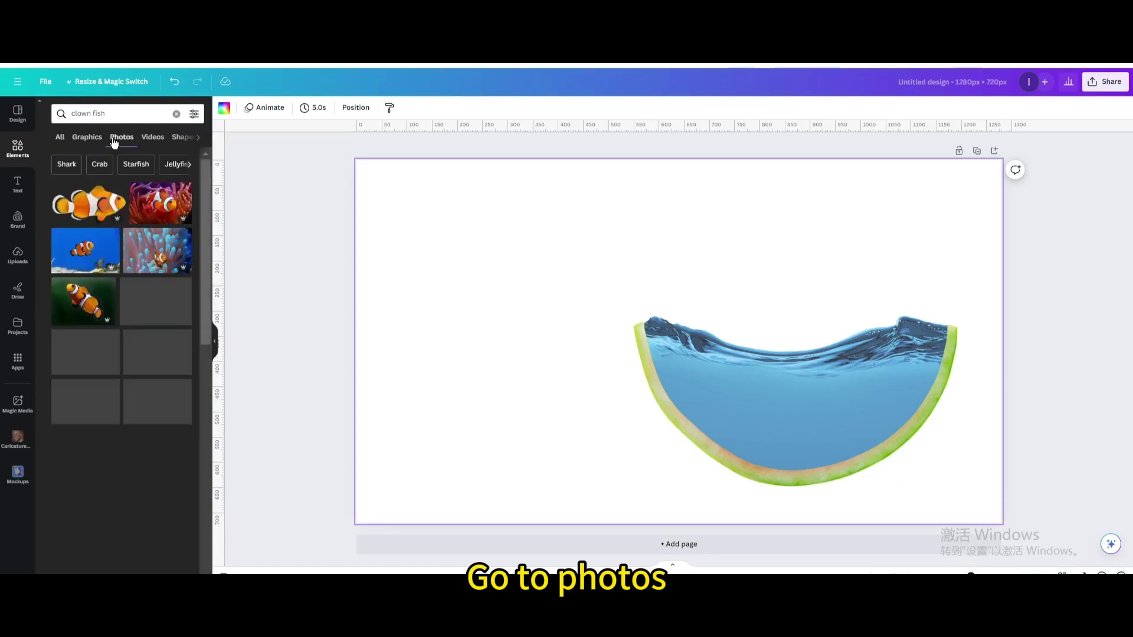
pyautogui.scroll(-5, 111, 218)
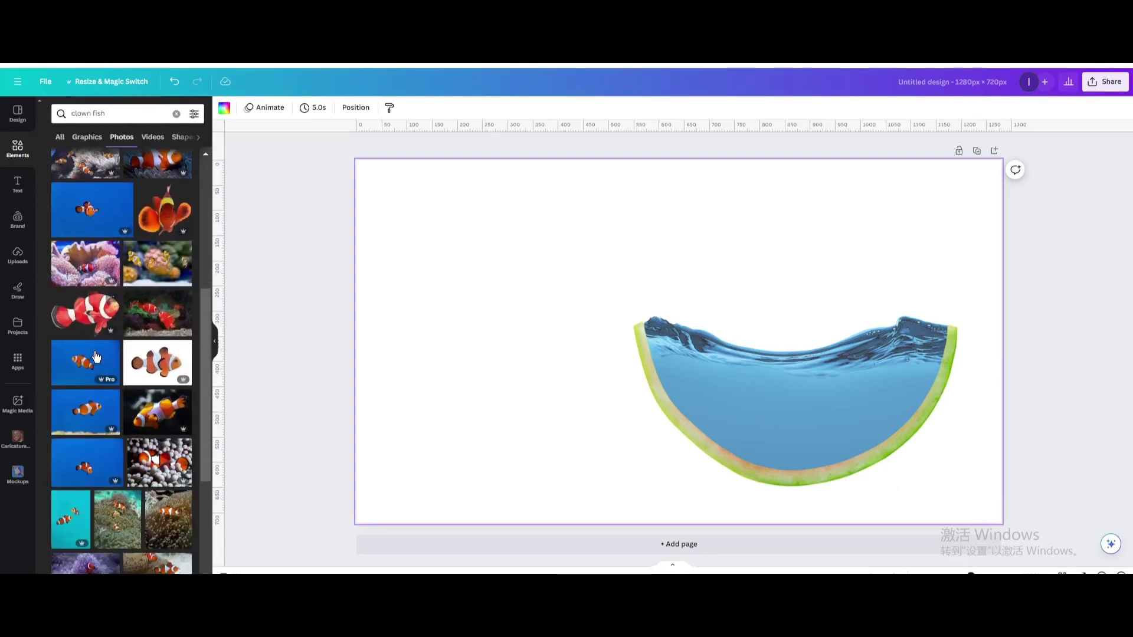
pyautogui.click(86, 361)
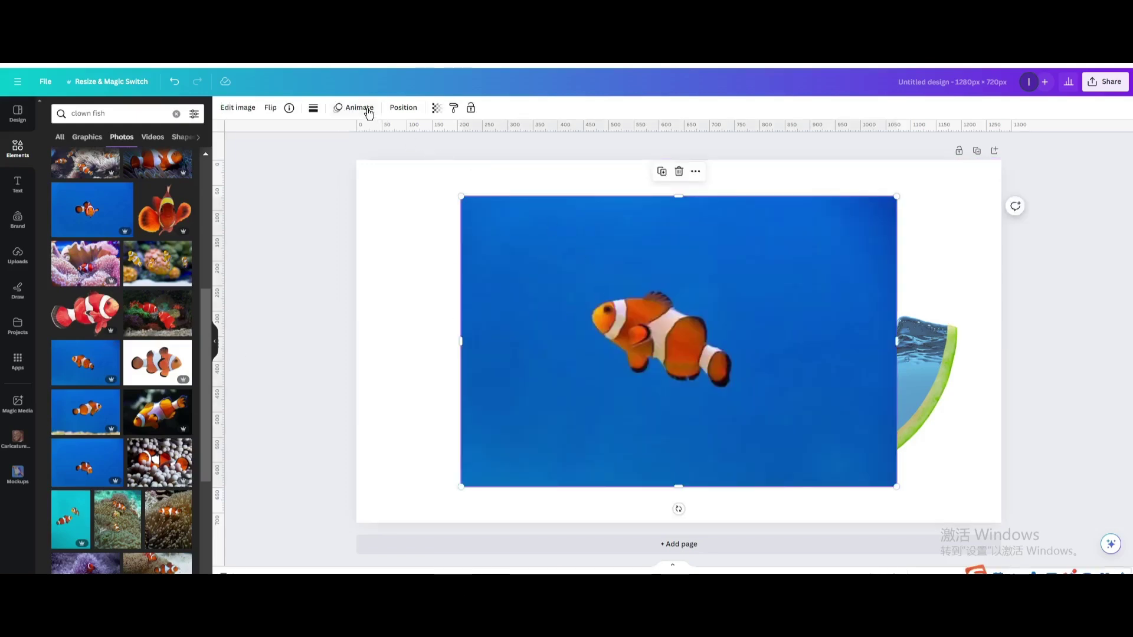
pyautogui.click(239, 110)
pyautogui.click(68, 200)
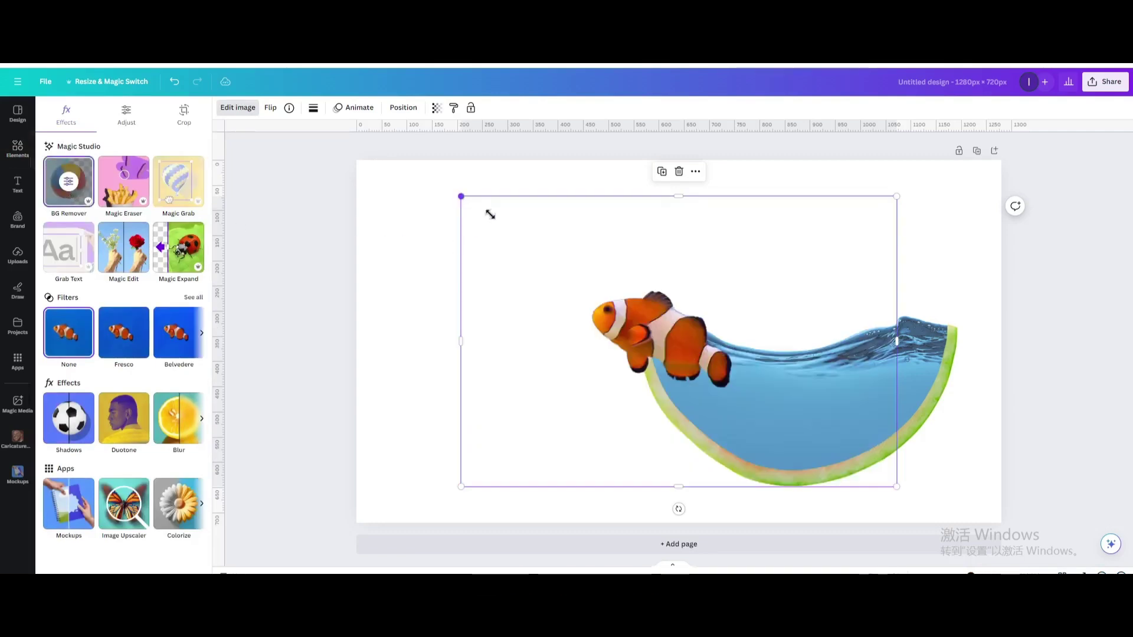
# - Shrink the cut-out clown fish into the left half of the water and open its transparency setting
pyautogui.moveTo(490, 214); pyautogui.dragTo(729, 392)
pyautogui.moveTo(769, 432); pyautogui.dragTo(727, 391)
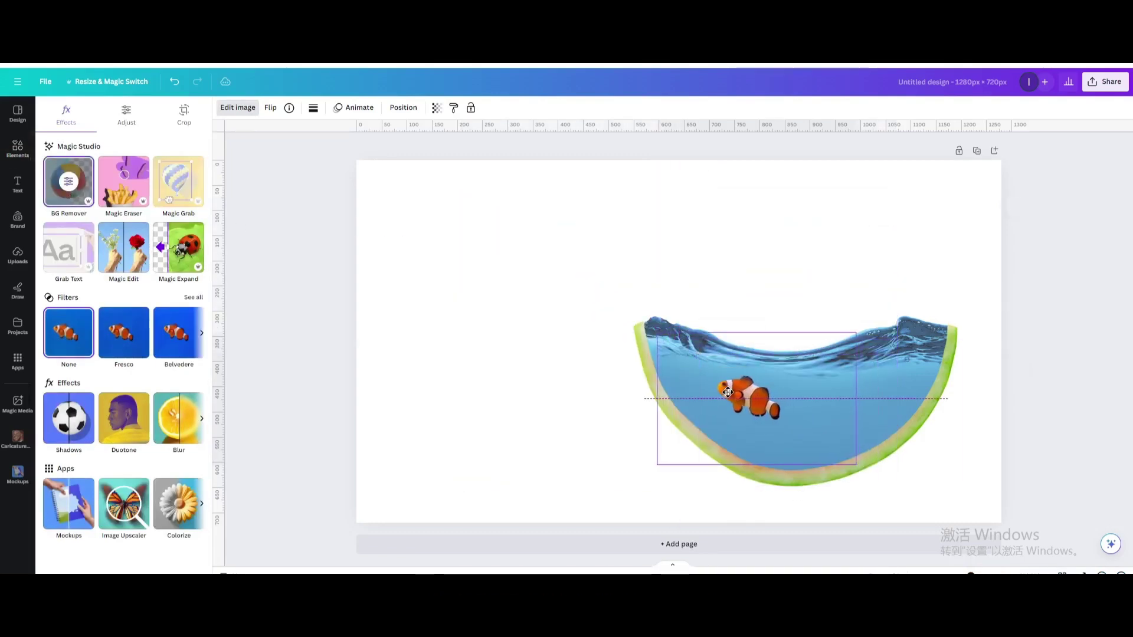
pyautogui.click(437, 110)
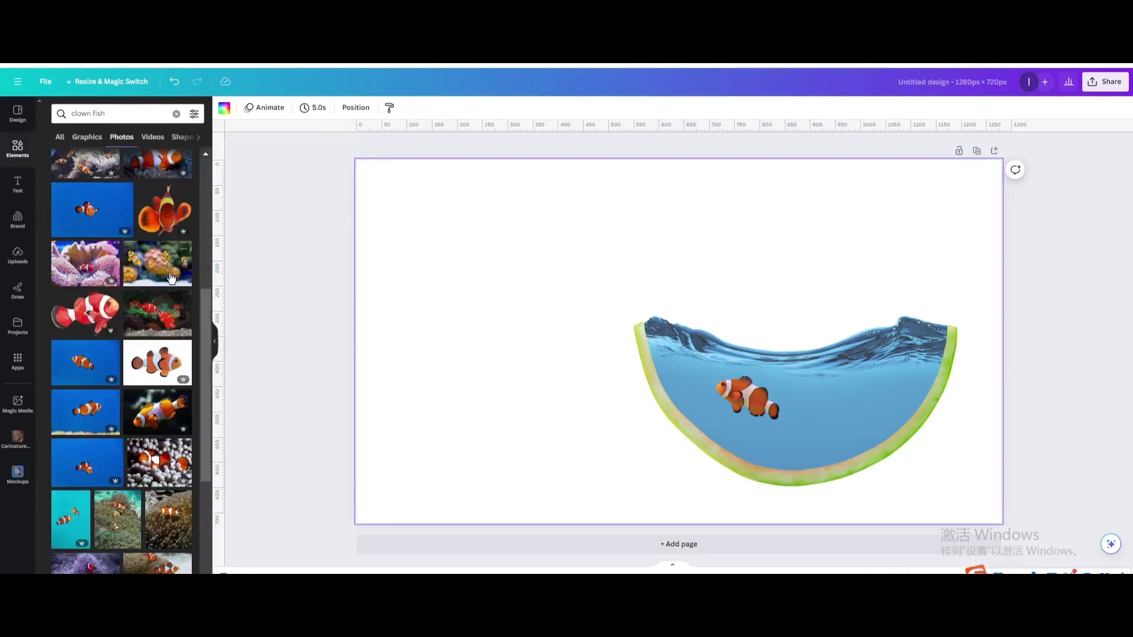
# - Add the front-facing clown fish photo without its background, scaled down into the right half of the water
pyautogui.click(94, 209)
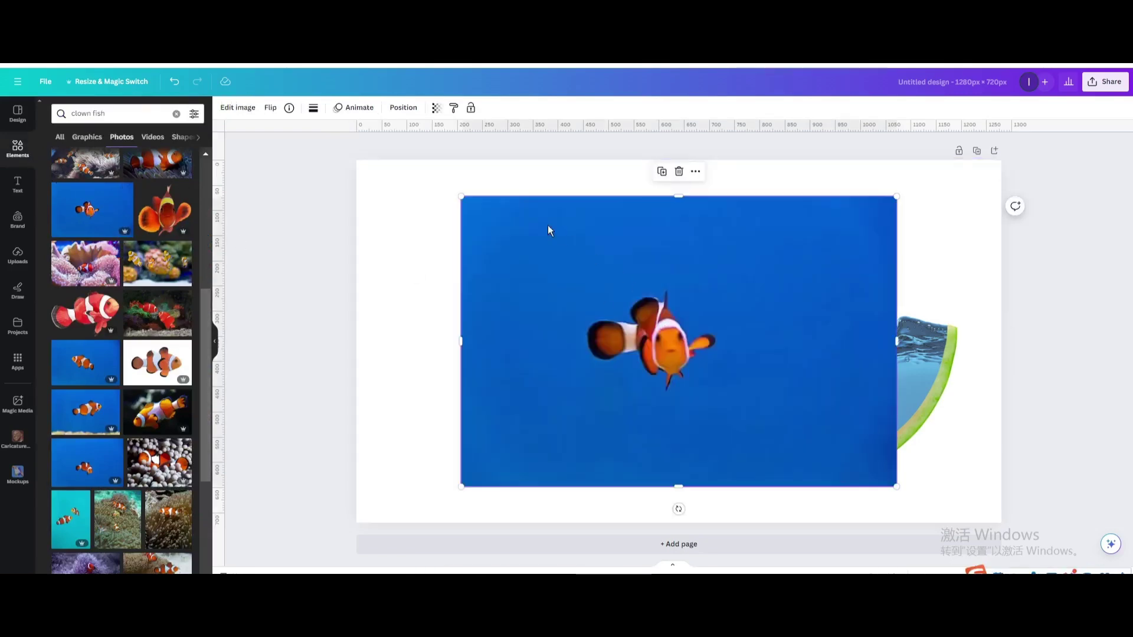
pyautogui.click(238, 108)
pyautogui.click(88, 184)
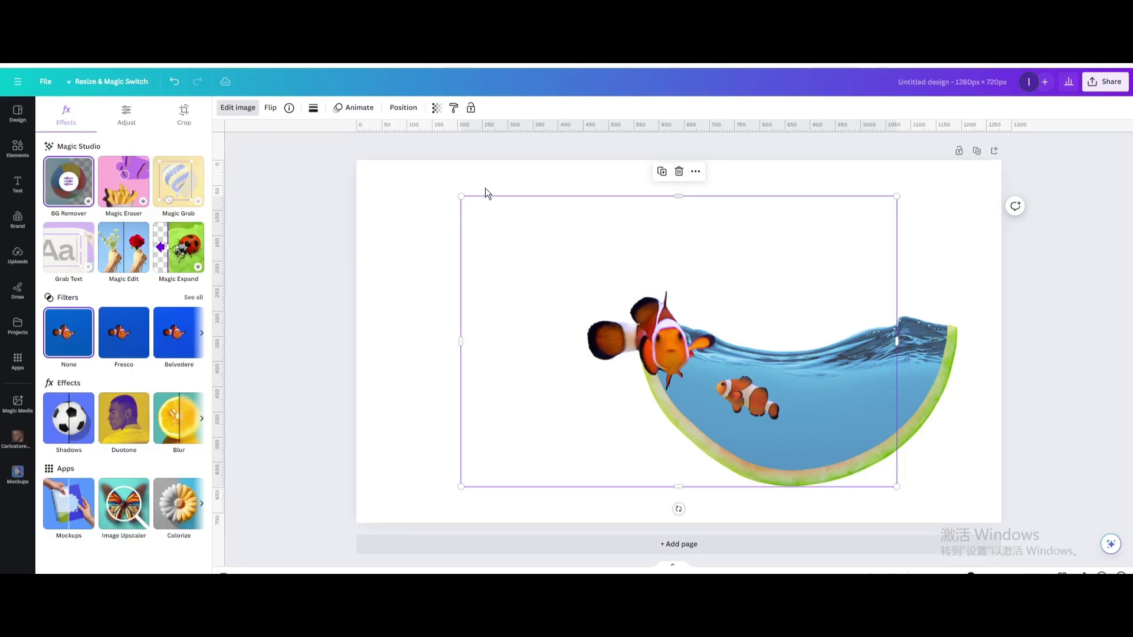
pyautogui.moveTo(462, 198); pyautogui.dragTo(734, 378)
pyautogui.moveTo(833, 444); pyautogui.dragTo(891, 417)
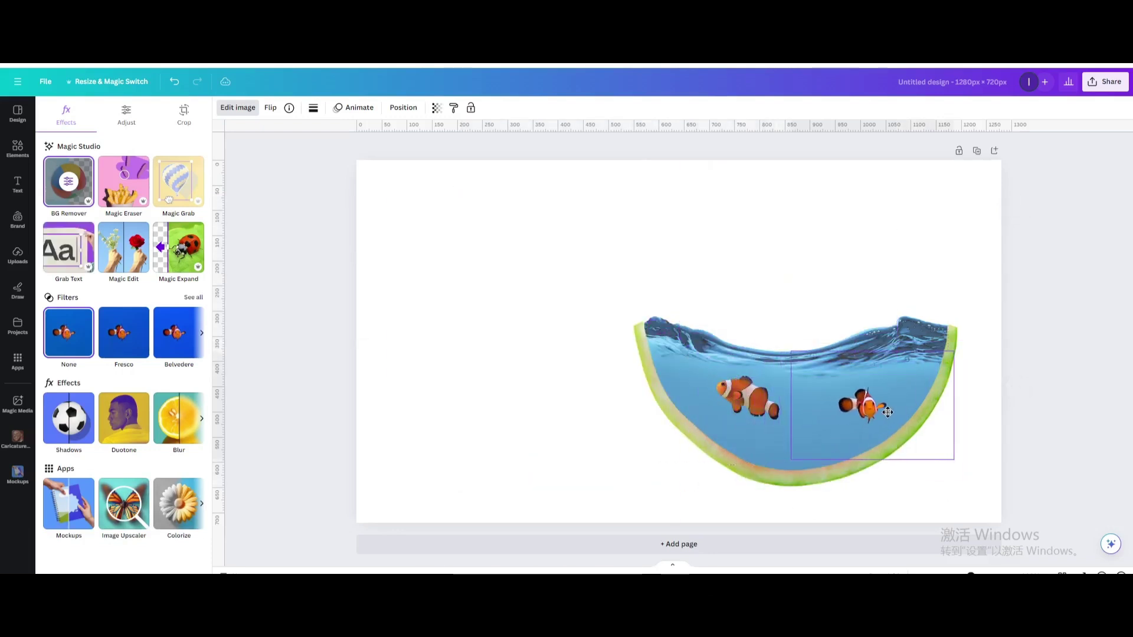
# - Set the second clown fish's transparency to 80 and deselect it
pyautogui.click(436, 108)
pyautogui.doubleClick(436, 148)
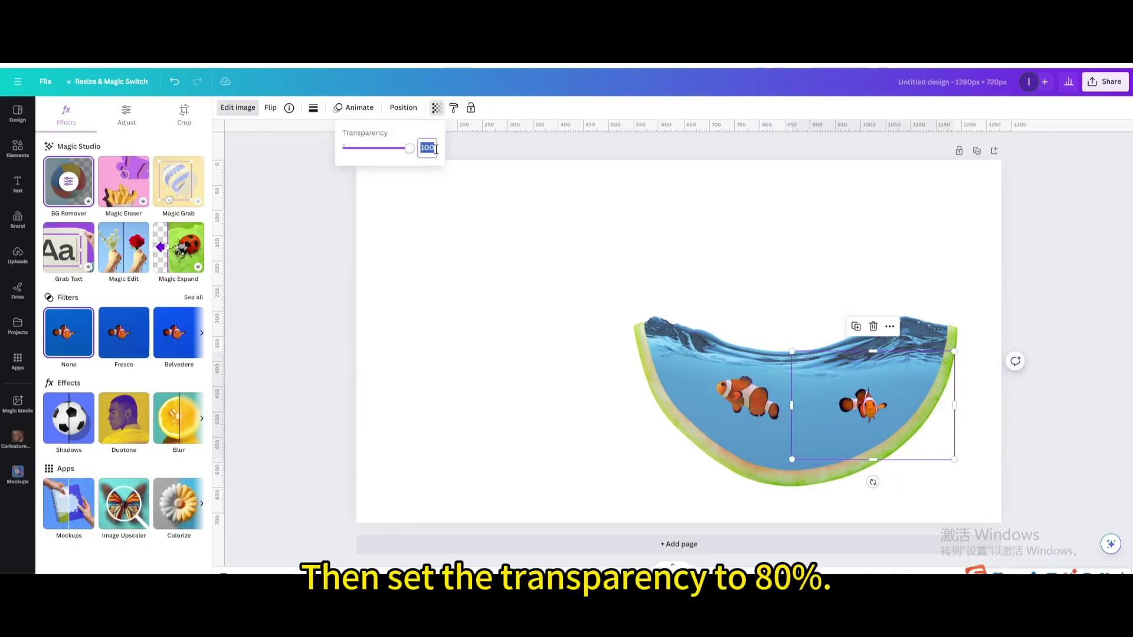
pyautogui.write('80')
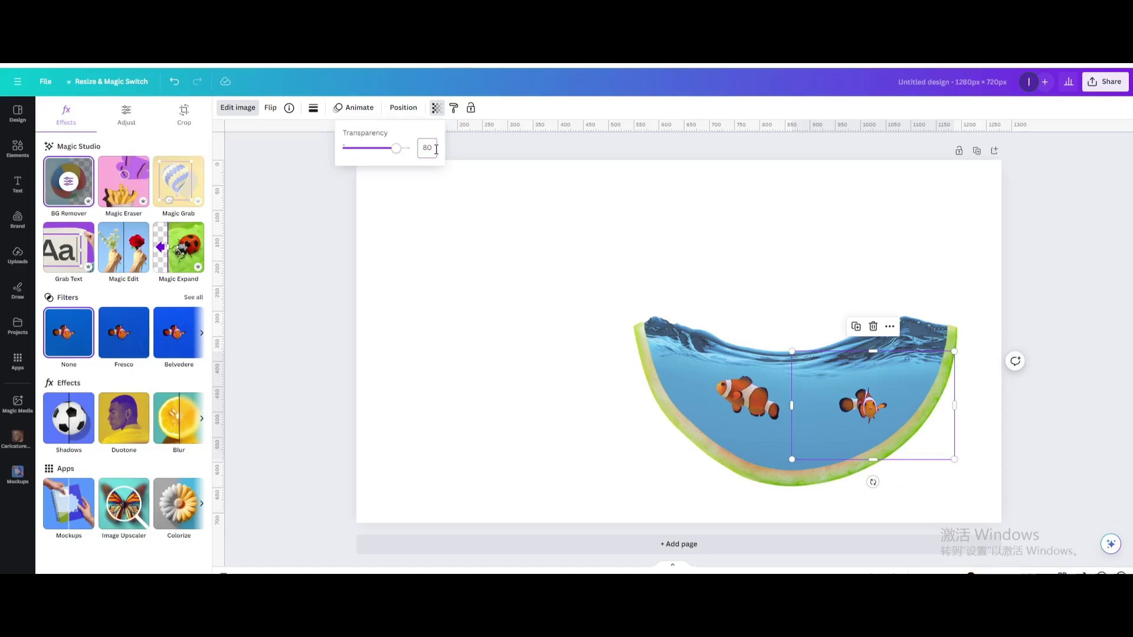
pyautogui.click(448, 235)
pyautogui.click(448, 236)
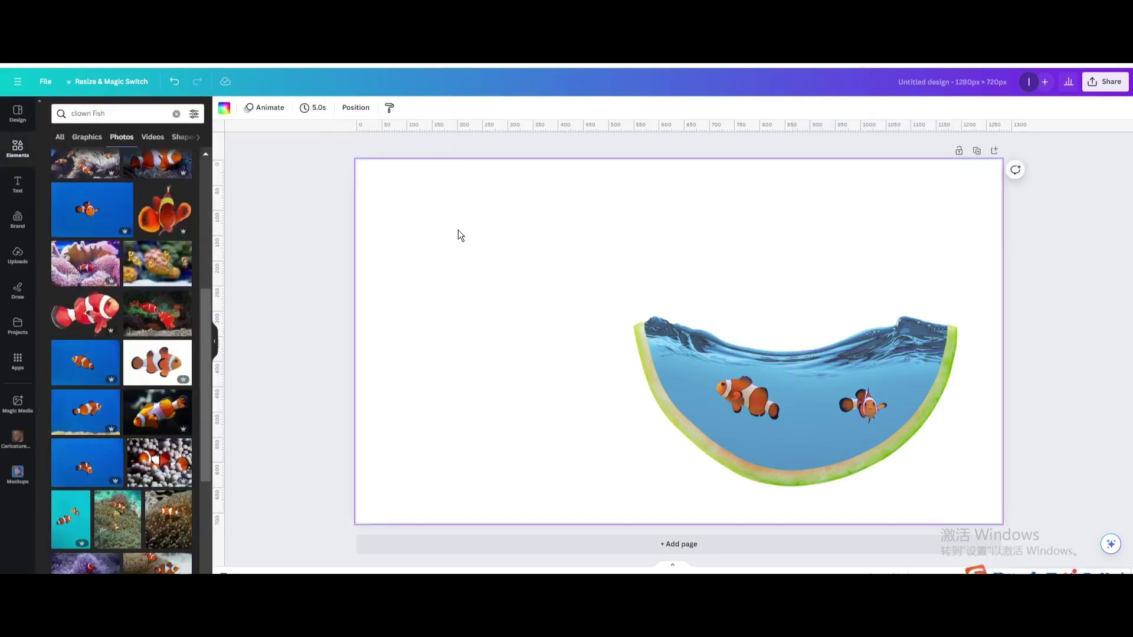
# - Group the rind, the water and both clown fish into one object
pyautogui.moveTo(321, 264); pyautogui.dragTo(1109, 563)
pyautogui.click(654, 248)
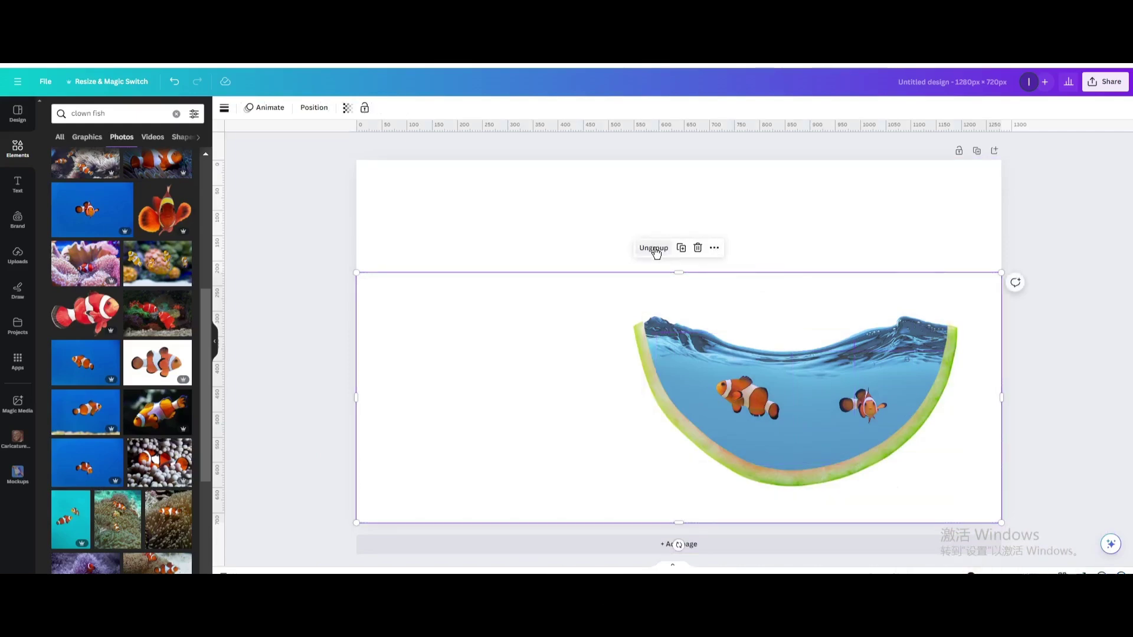
pyautogui.click(490, 212)
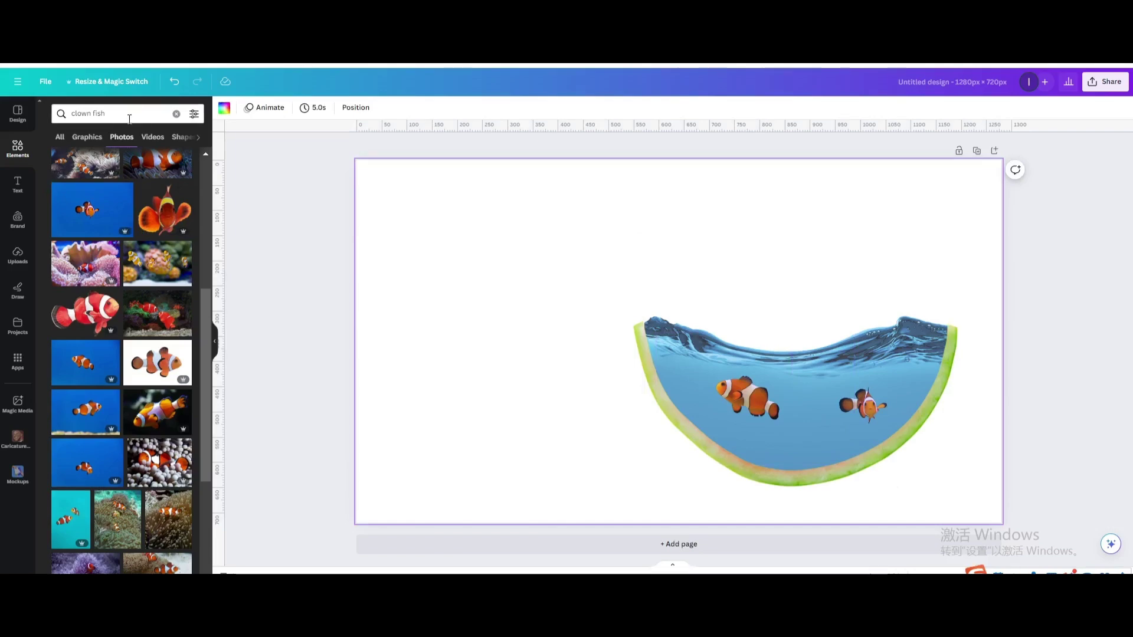
# - Search the photos for watermelon, add the whole round striped watermelon and place it left of the water-filled slice
pyautogui.click(175, 114)
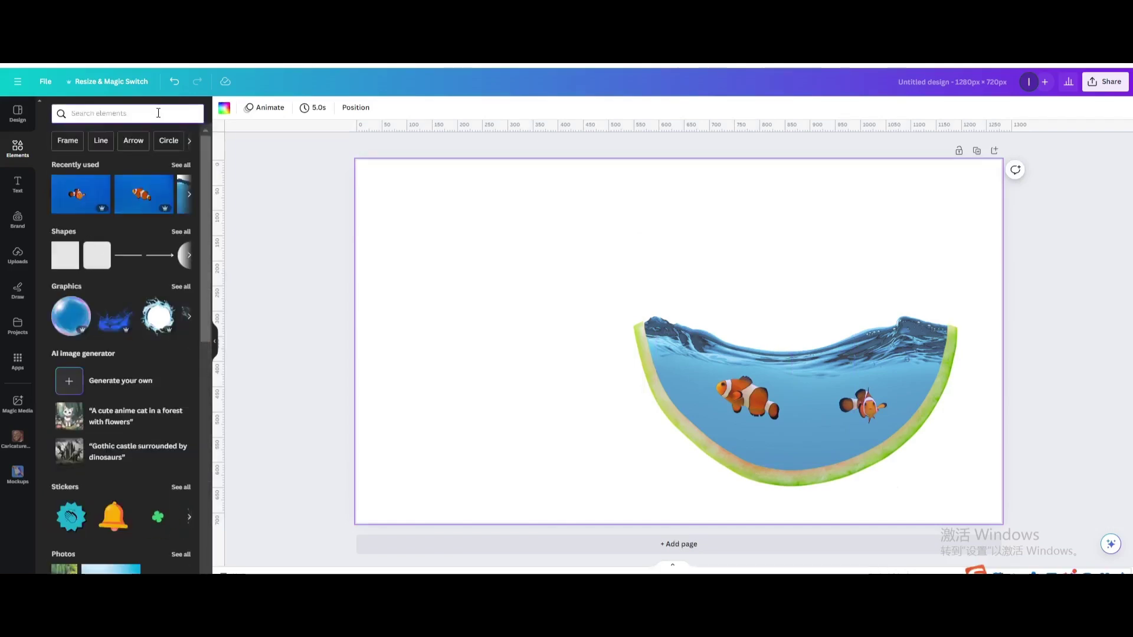
pyautogui.write('wa')
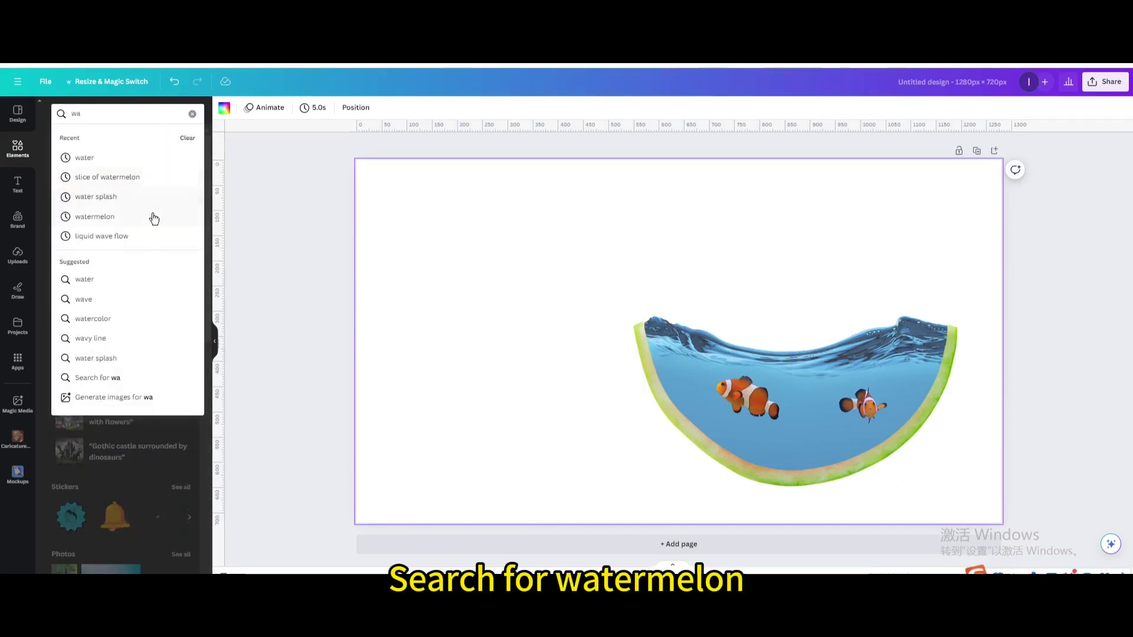
pyautogui.click(128, 218)
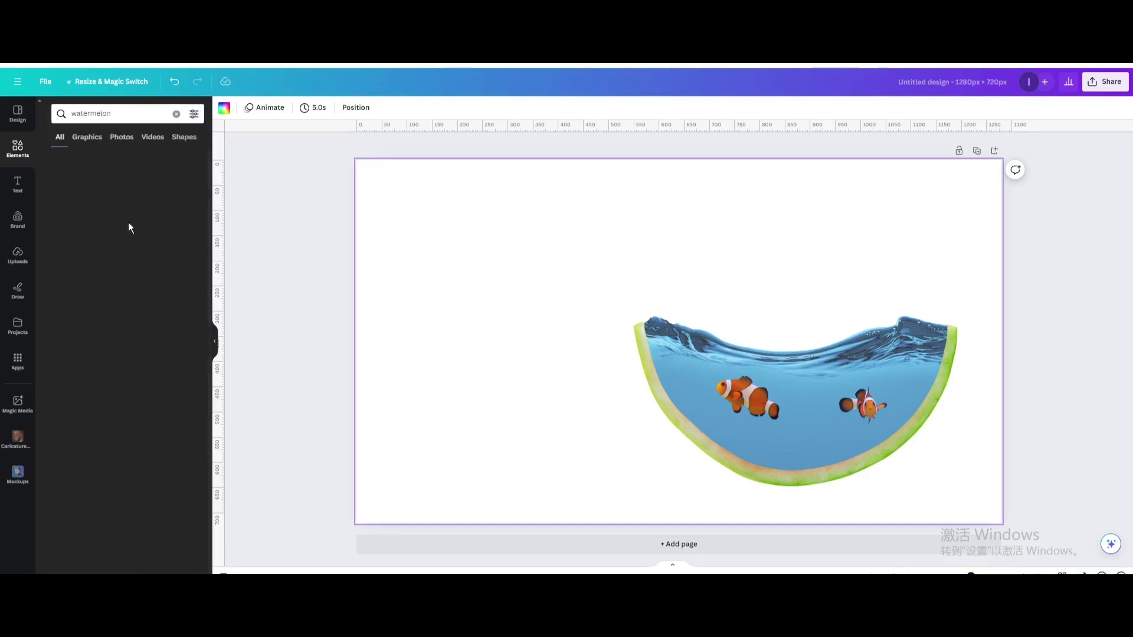
pyautogui.click(122, 137)
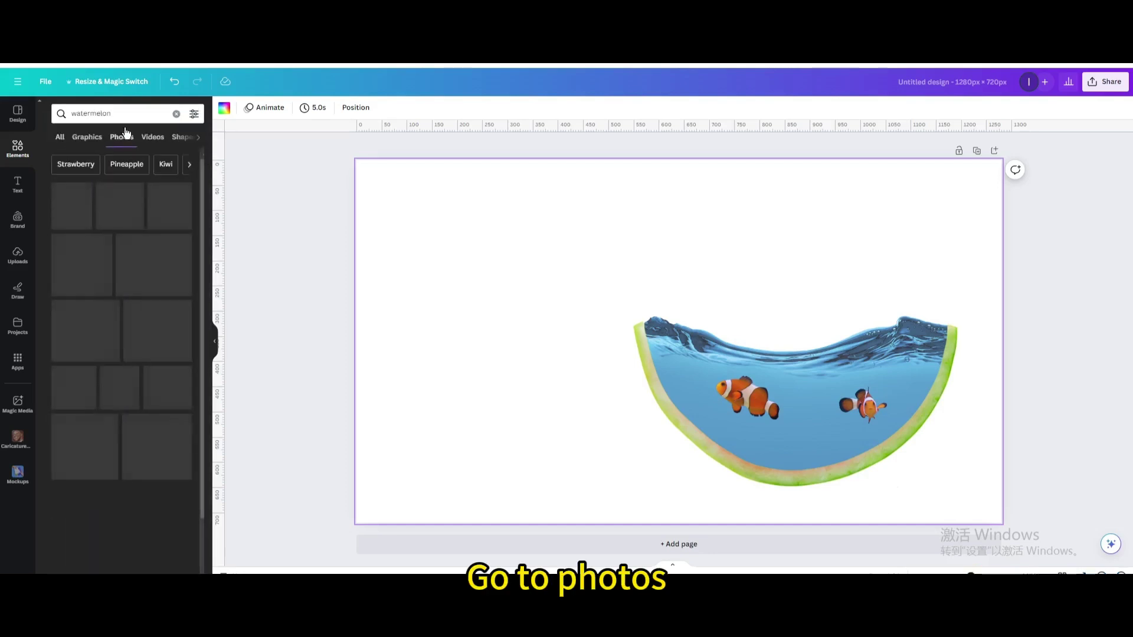
pyautogui.scroll(-6, 125, 217)
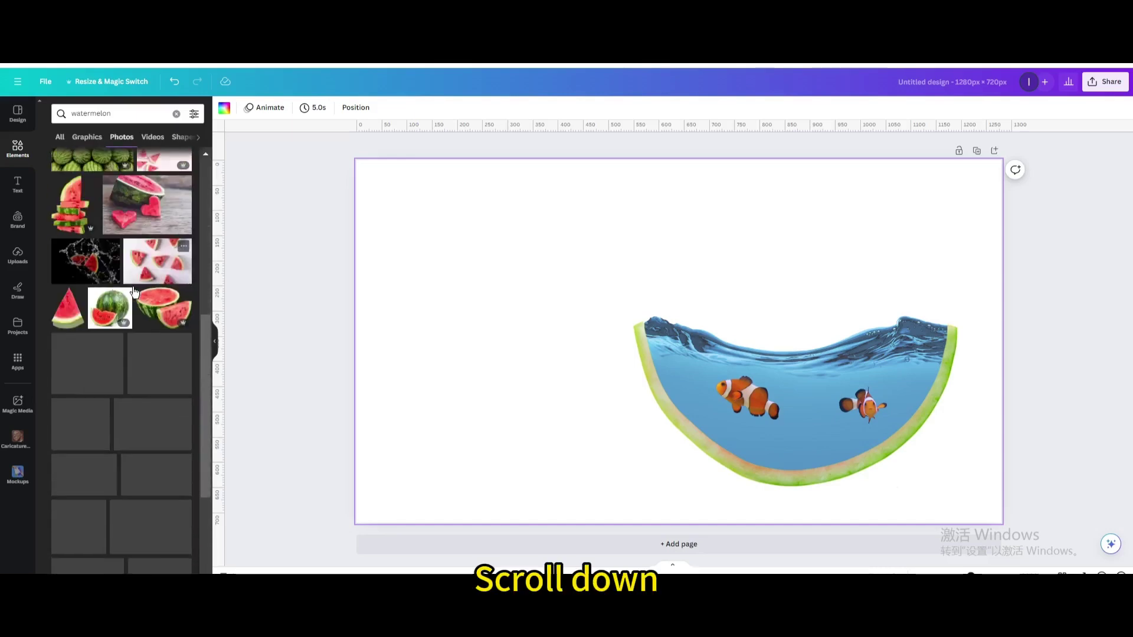
pyautogui.scroll(-5, 132, 287)
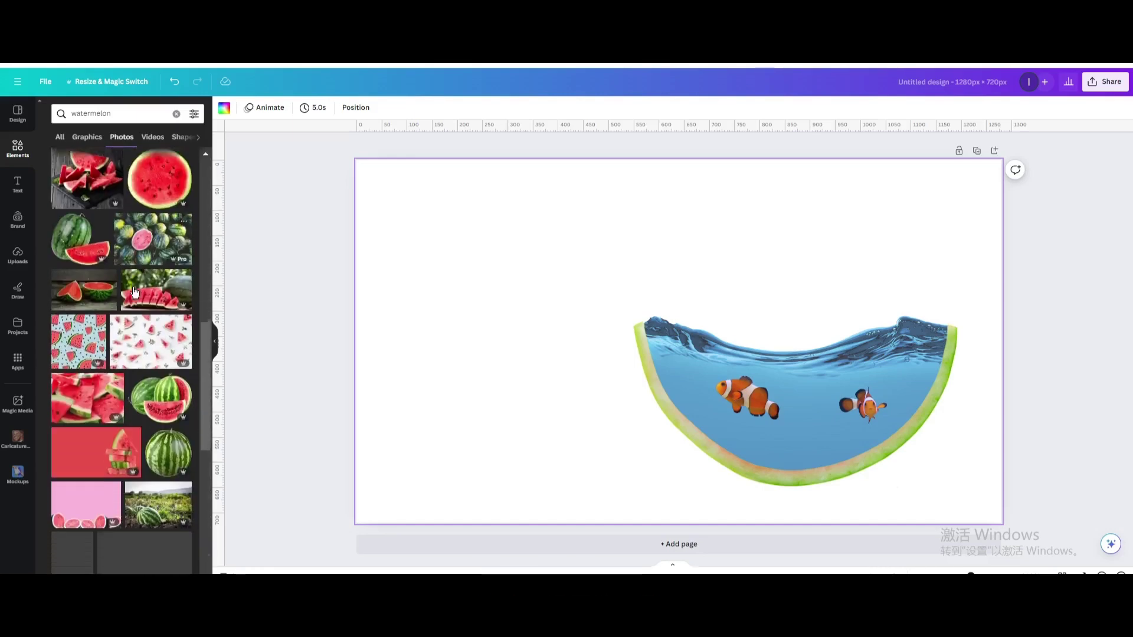
pyautogui.click(166, 365)
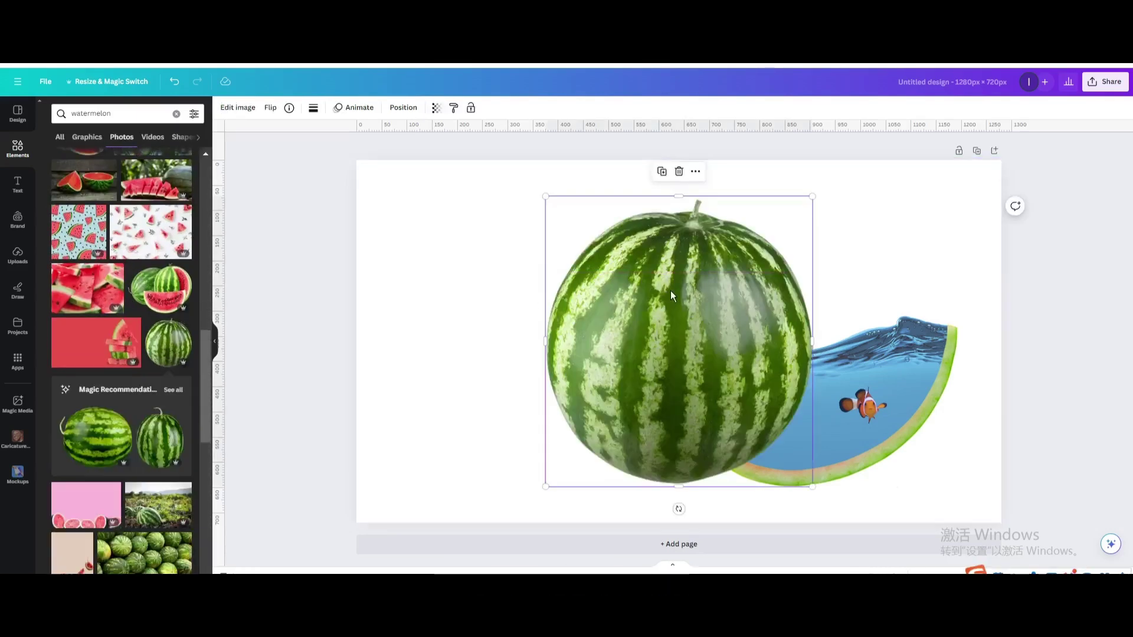
pyautogui.moveTo(653, 292); pyautogui.dragTo(551, 297)
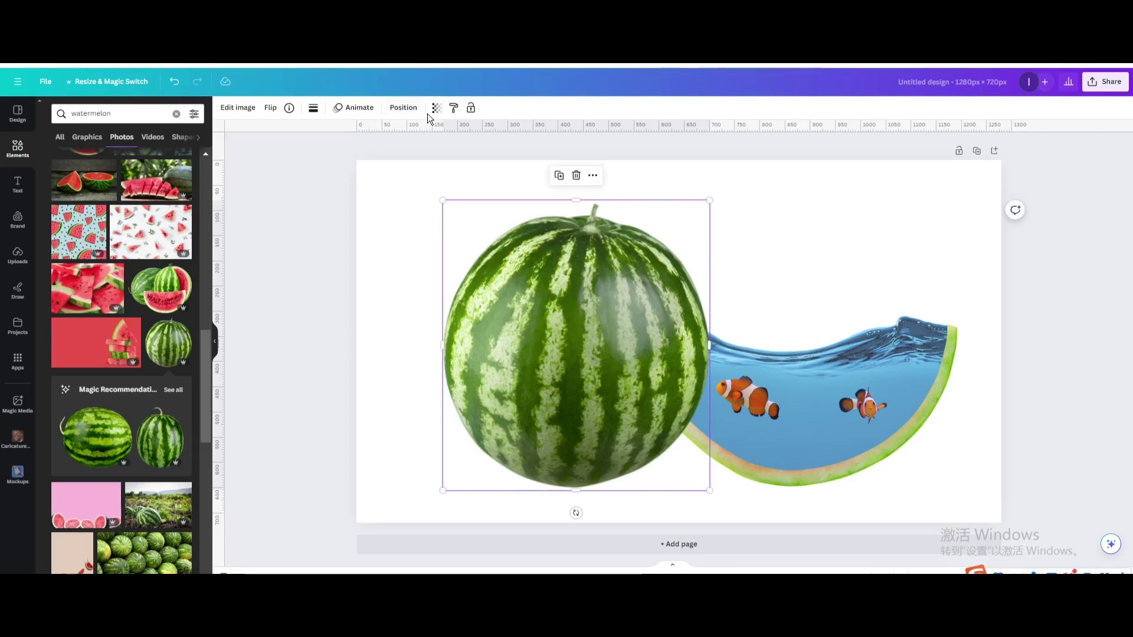
# - Set the whole watermelon's brightness to -58
pyautogui.click(239, 107)
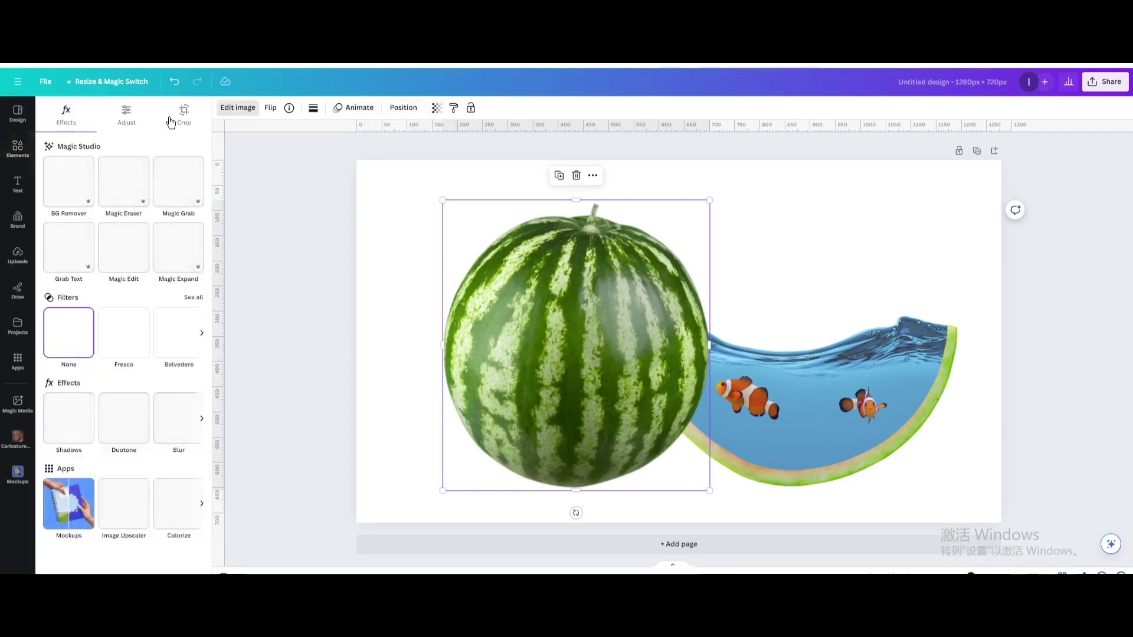
pyautogui.click(135, 118)
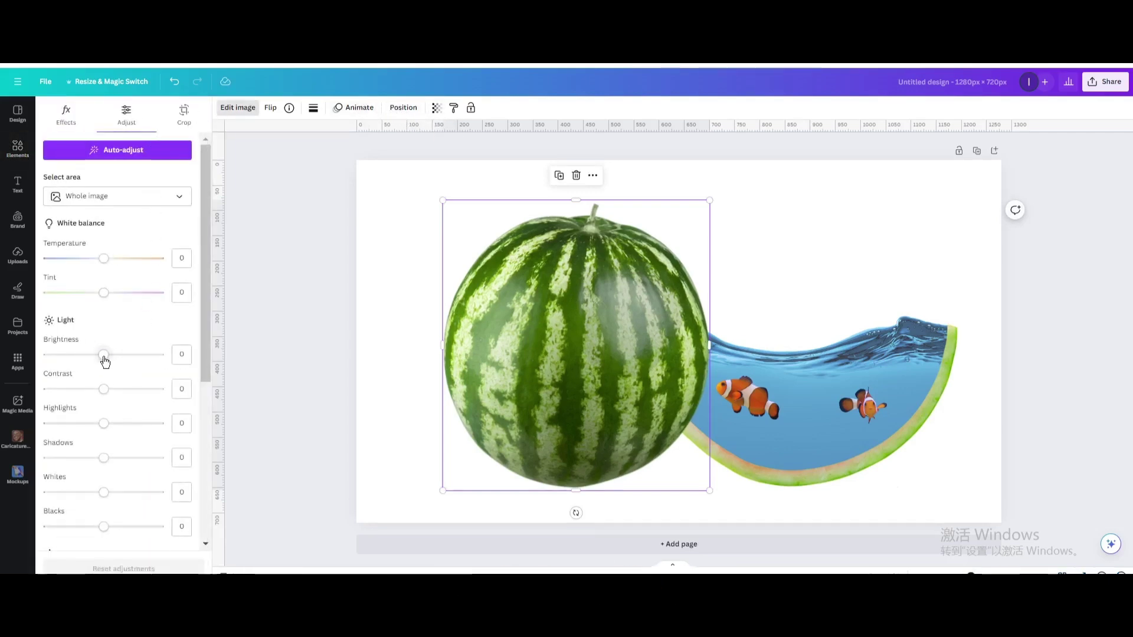
pyautogui.moveTo(103, 355); pyautogui.dragTo(68, 355)
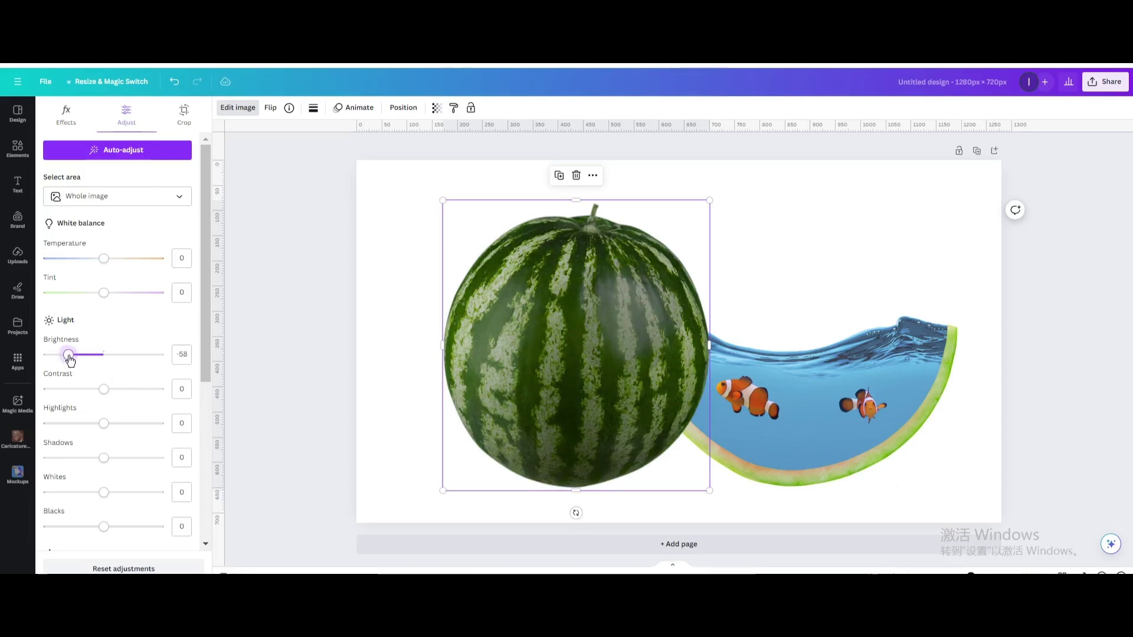
# - Move the whole watermelon's layer below the slice group and shift the slice group slightly down
pyautogui.click(403, 107)
pyautogui.moveTo(163, 175); pyautogui.dragTo(160, 207)
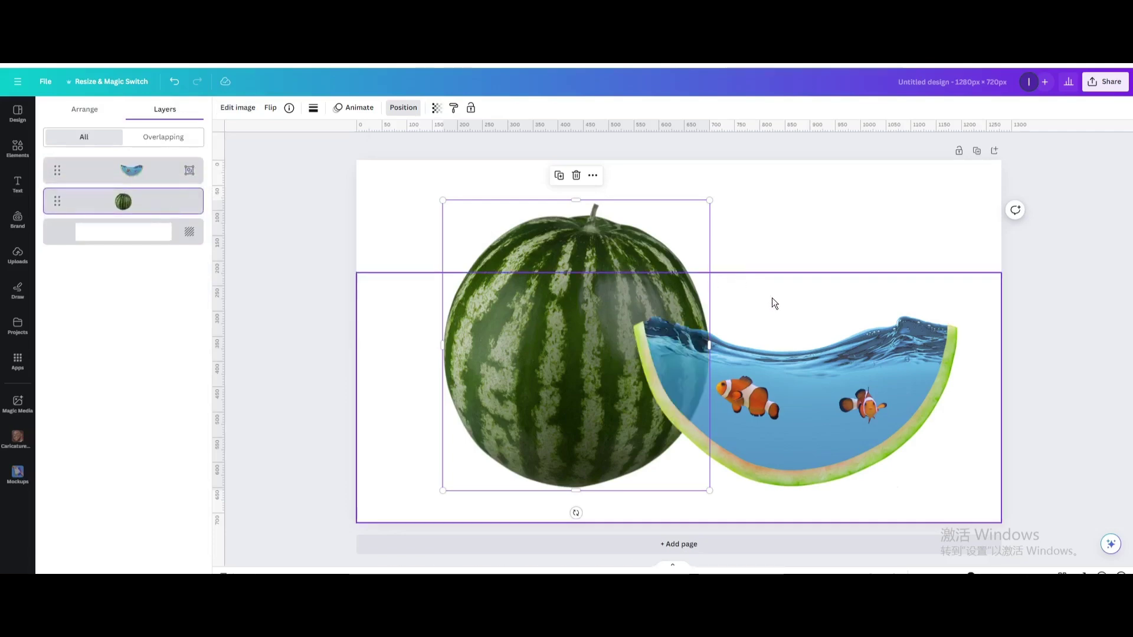
pyautogui.moveTo(790, 322); pyautogui.dragTo(781, 352)
pyautogui.click(757, 214)
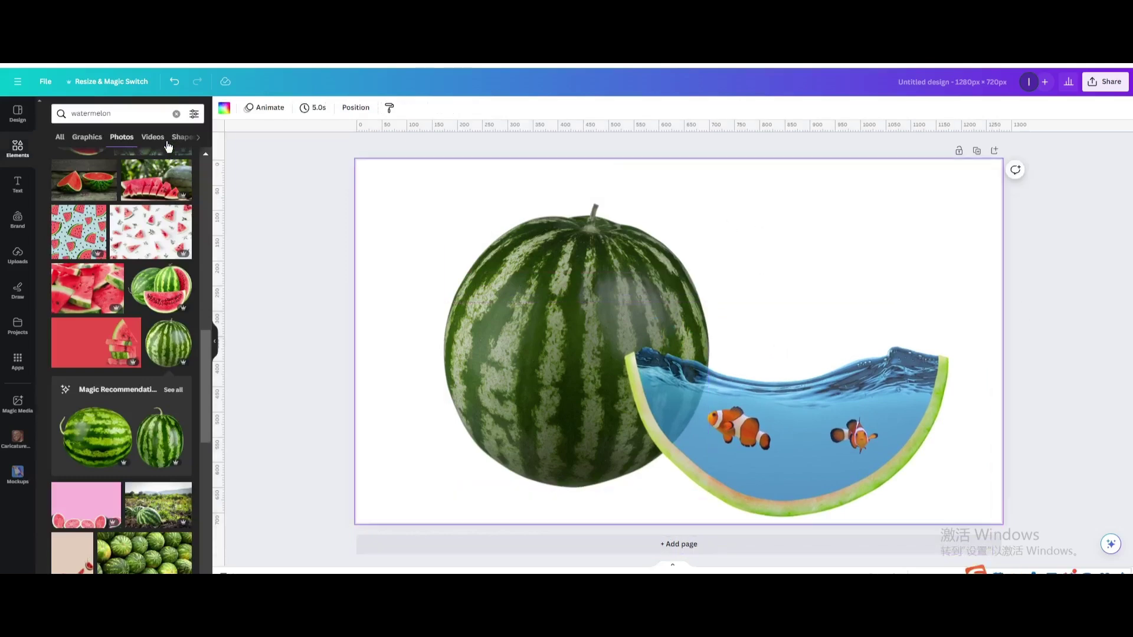
# - Search the photos for shark and add the open-mouthed grey shark without a background to the page
pyautogui.click(176, 113)
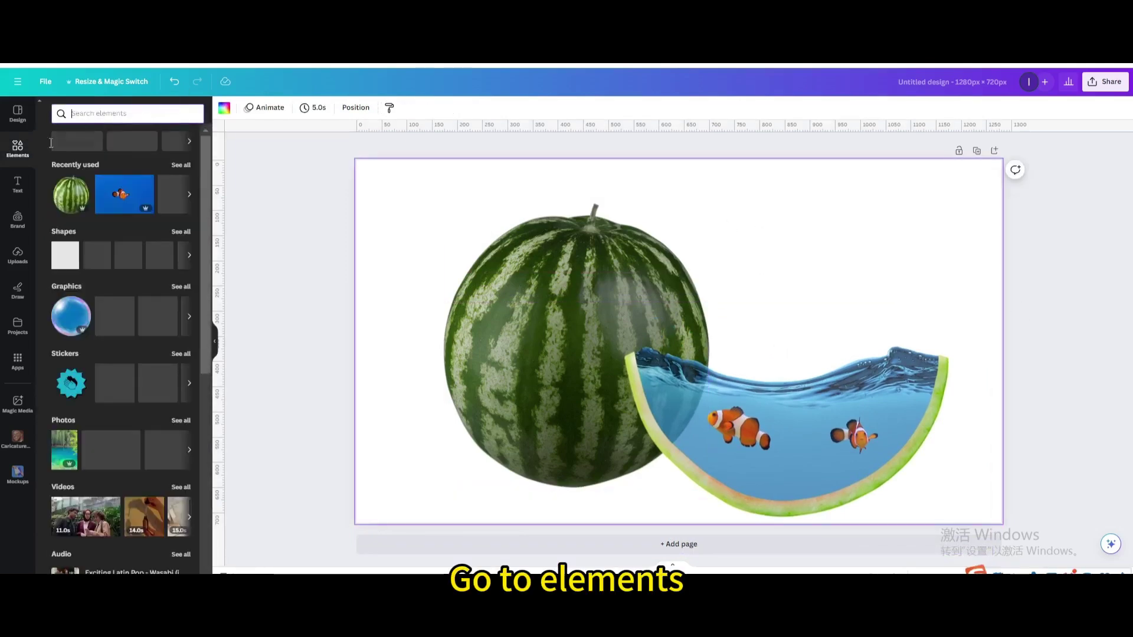
pyautogui.click(31, 182)
pyautogui.click(18, 148)
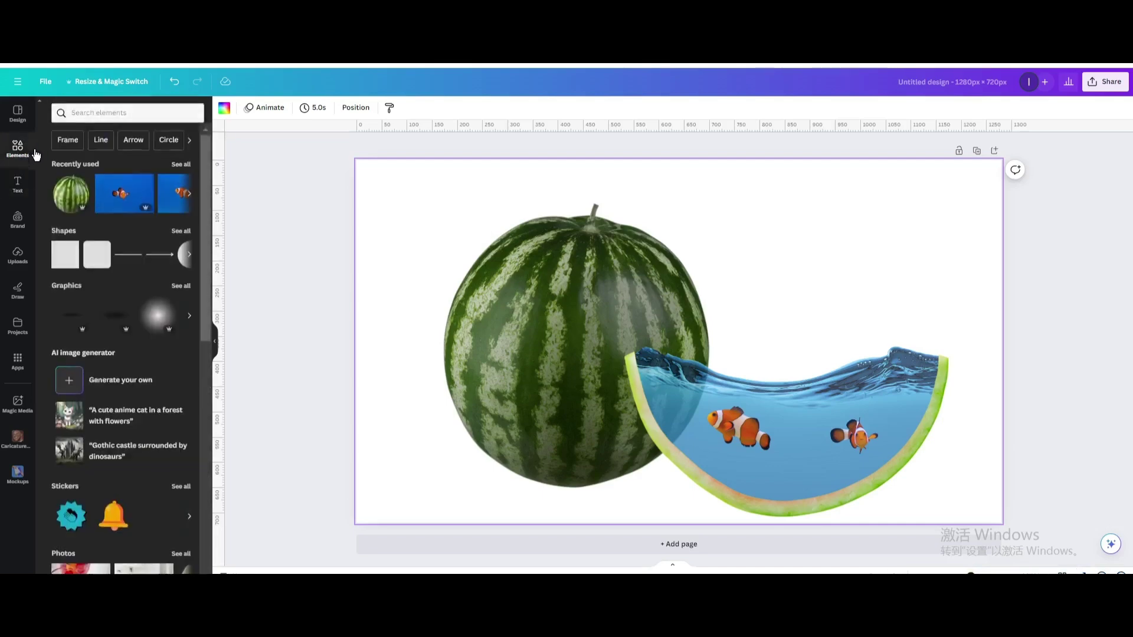
pyautogui.click(86, 121)
pyautogui.write('shark')
pyautogui.press('Return')
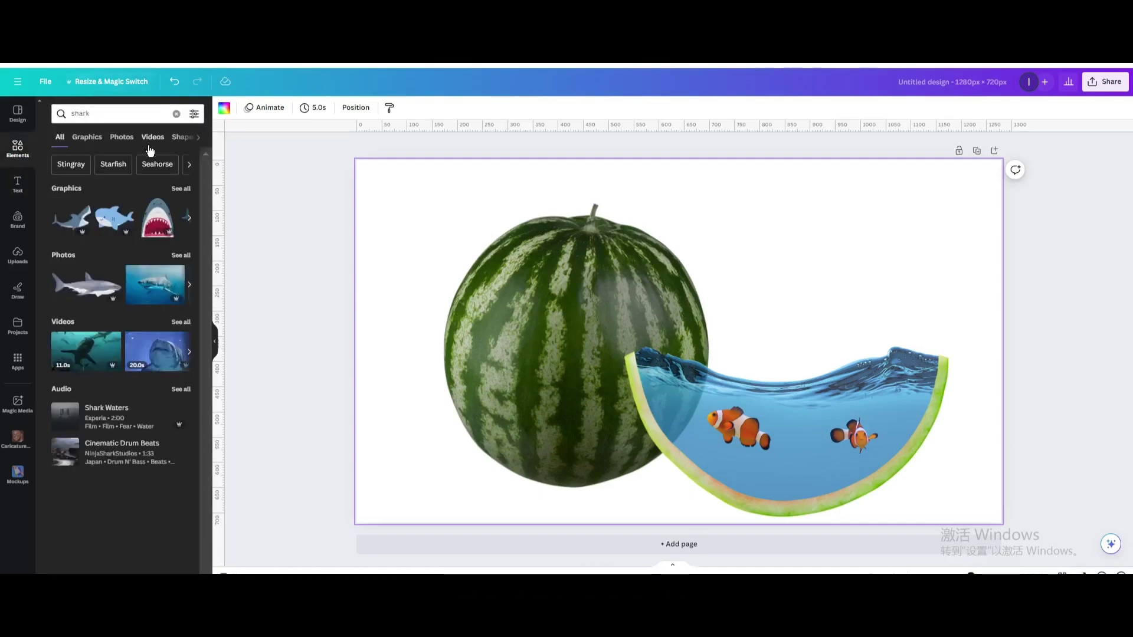
pyautogui.click(121, 137)
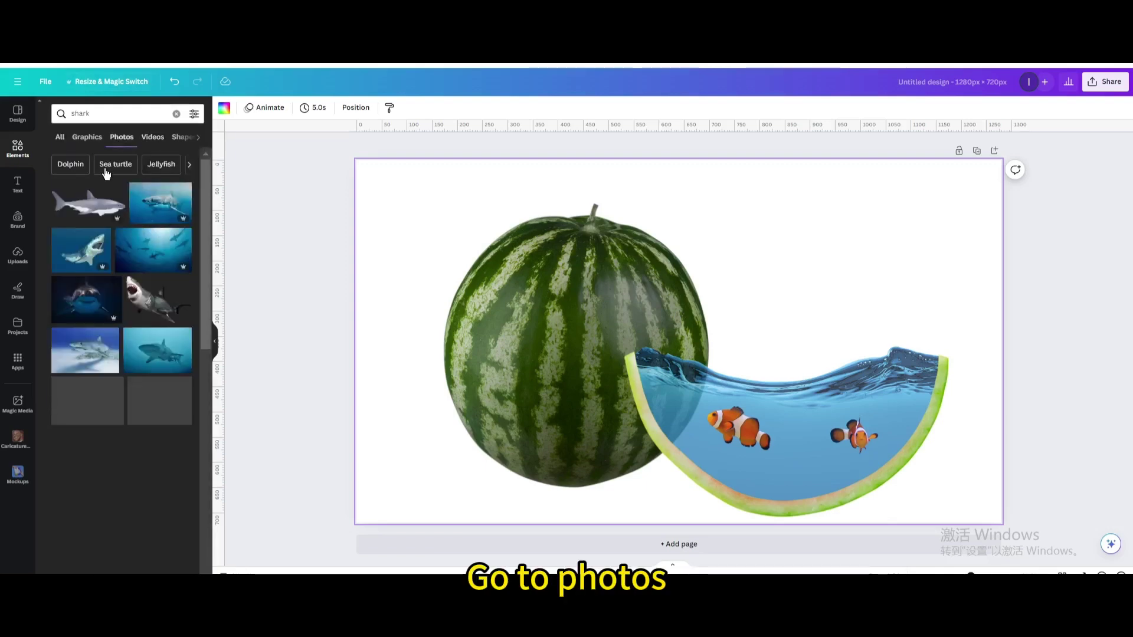
pyautogui.scroll(-3, 155, 251)
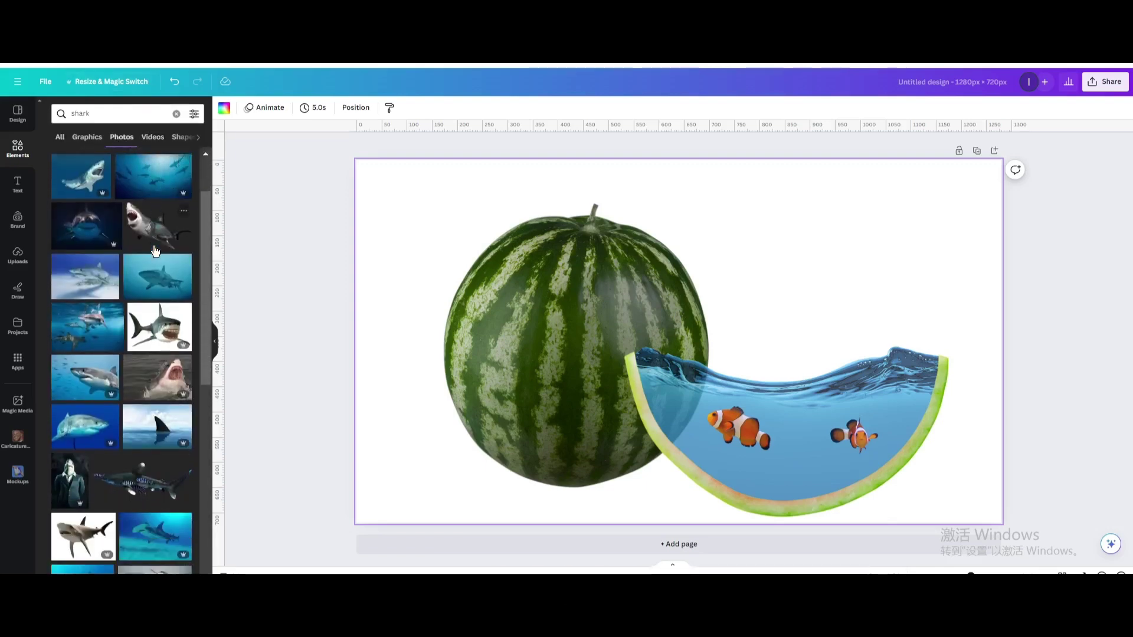
pyautogui.click(157, 248)
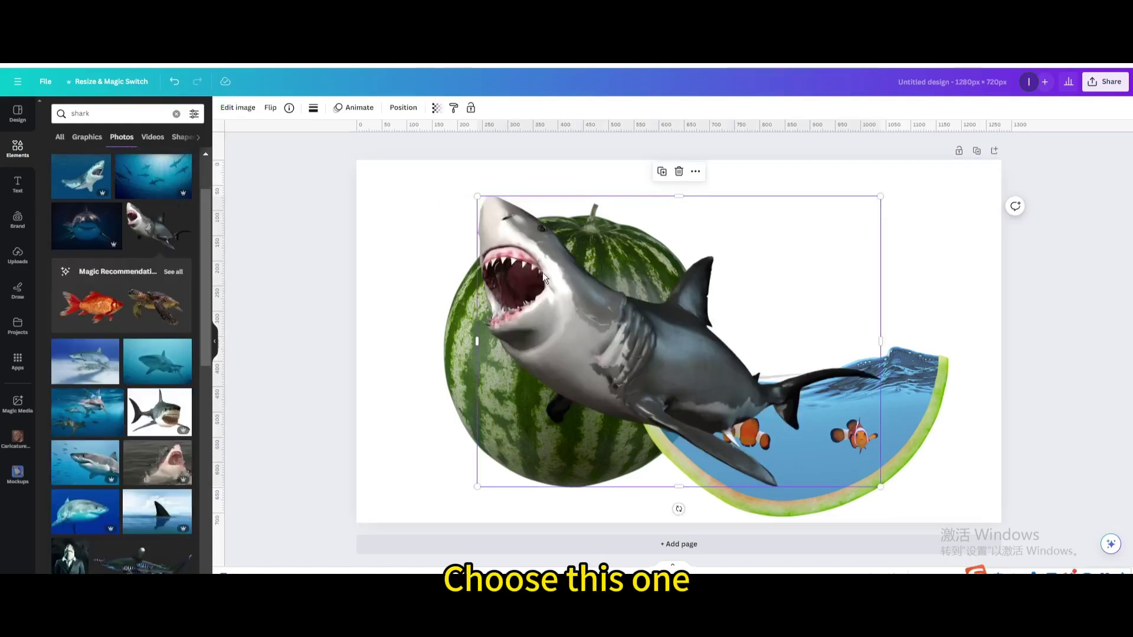
# - Flip the shark horizontally, then shrink it, crop off its tail and place it at the whole watermelon's upper right edge
pyautogui.click(271, 108)
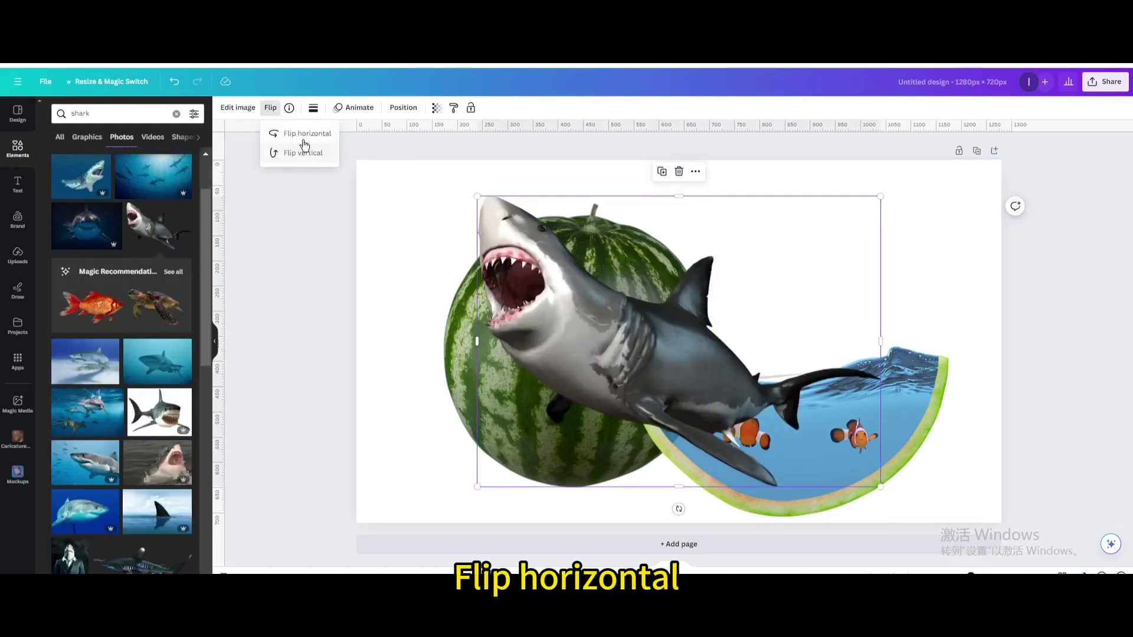
pyautogui.click(303, 134)
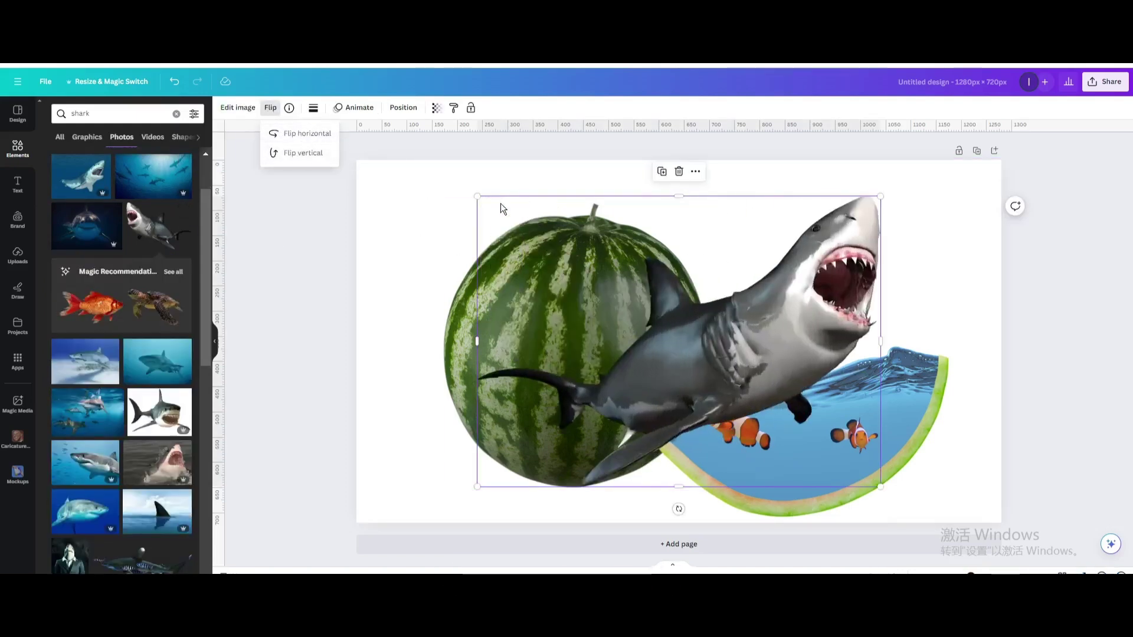
pyautogui.moveTo(880, 202); pyautogui.dragTo(671, 389)
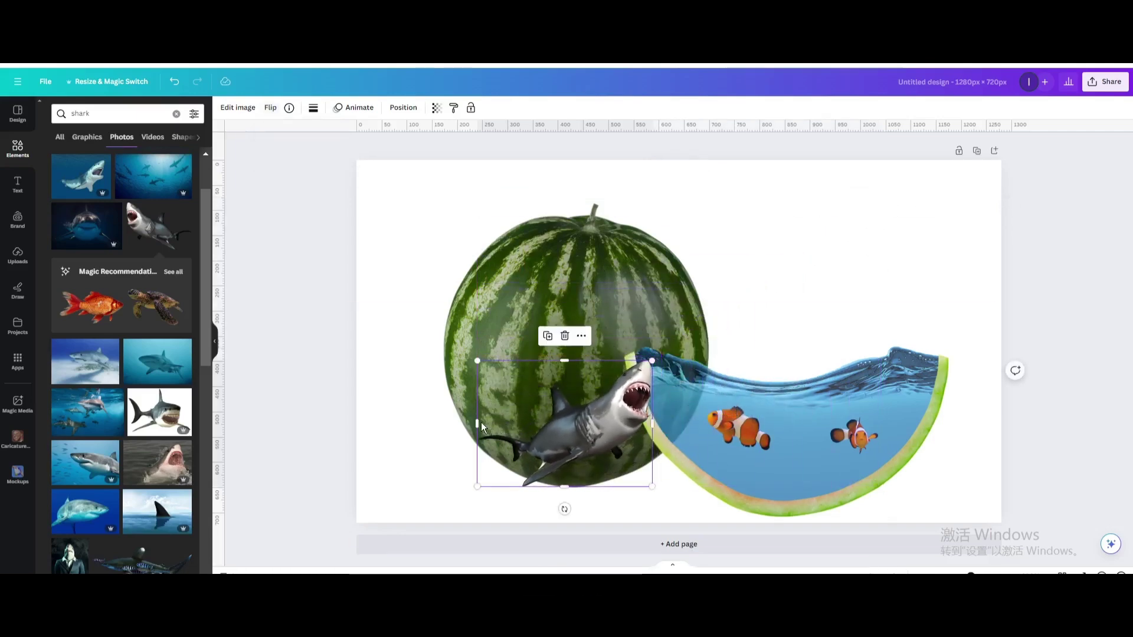
pyautogui.moveTo(481, 427); pyautogui.dragTo(684, 285)
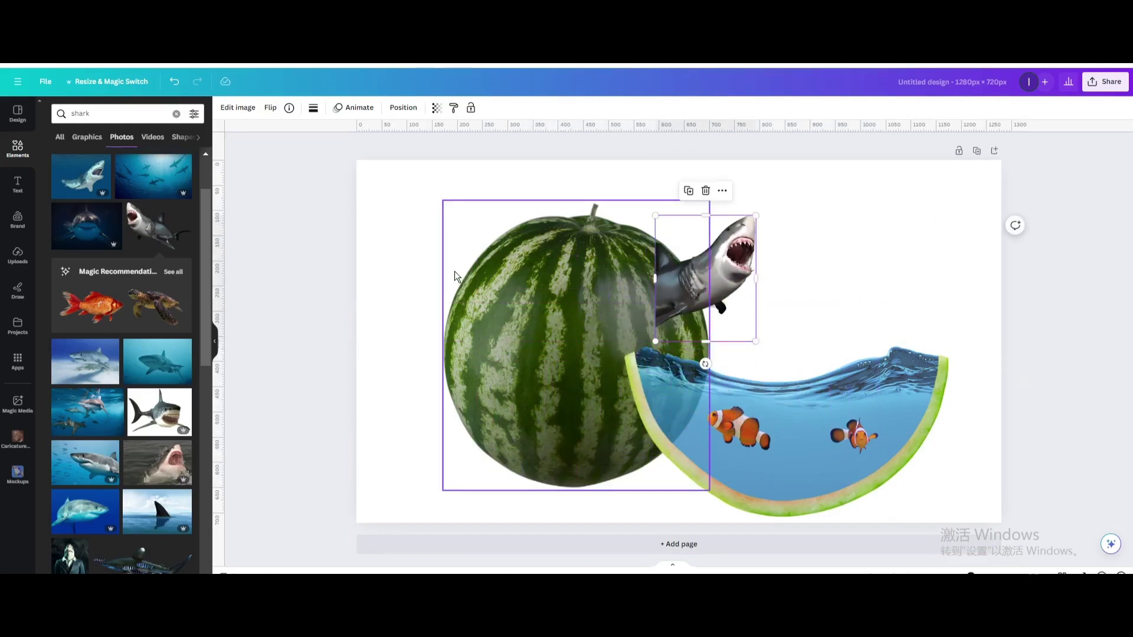
pyautogui.click(415, 270)
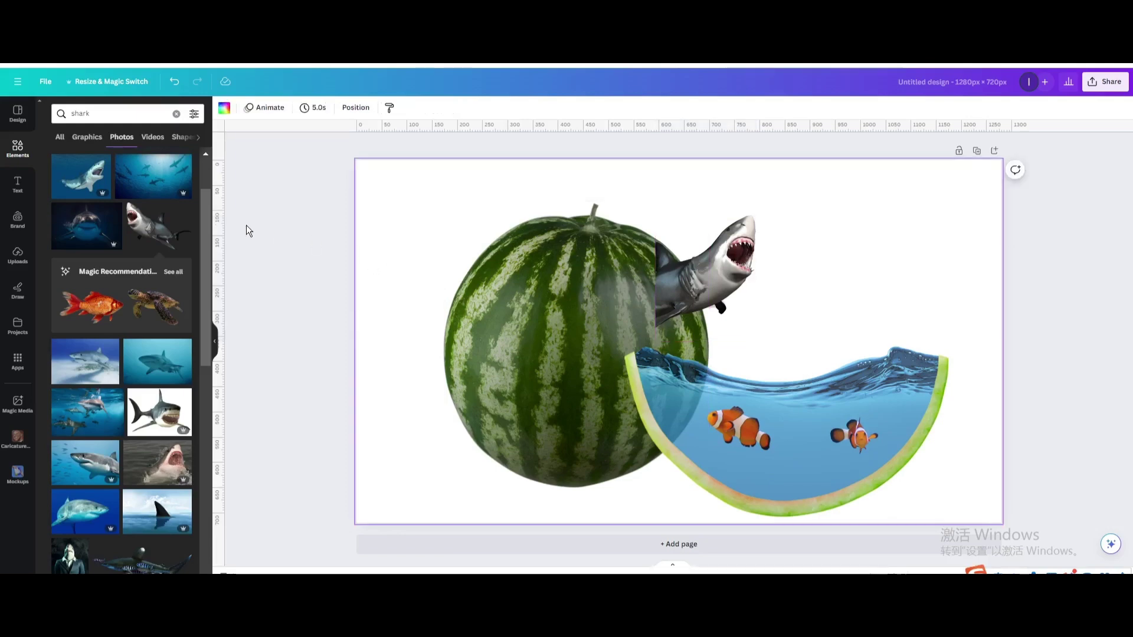
# - Search the photos for water splash and add the scattered blue splash without a background
pyautogui.click(175, 114)
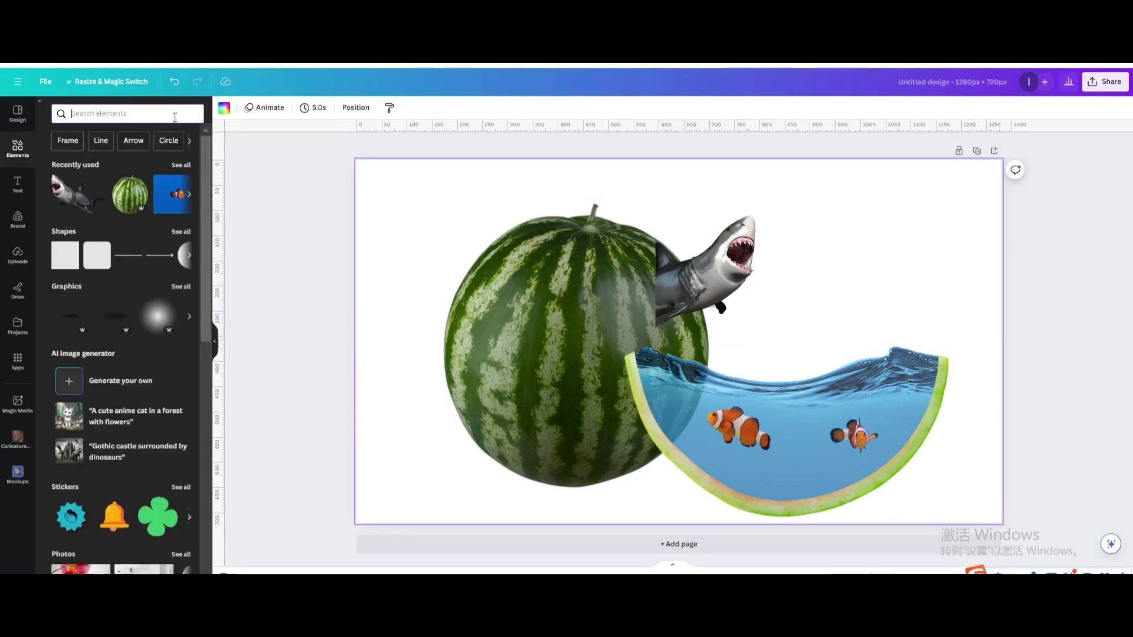
pyautogui.write('water')
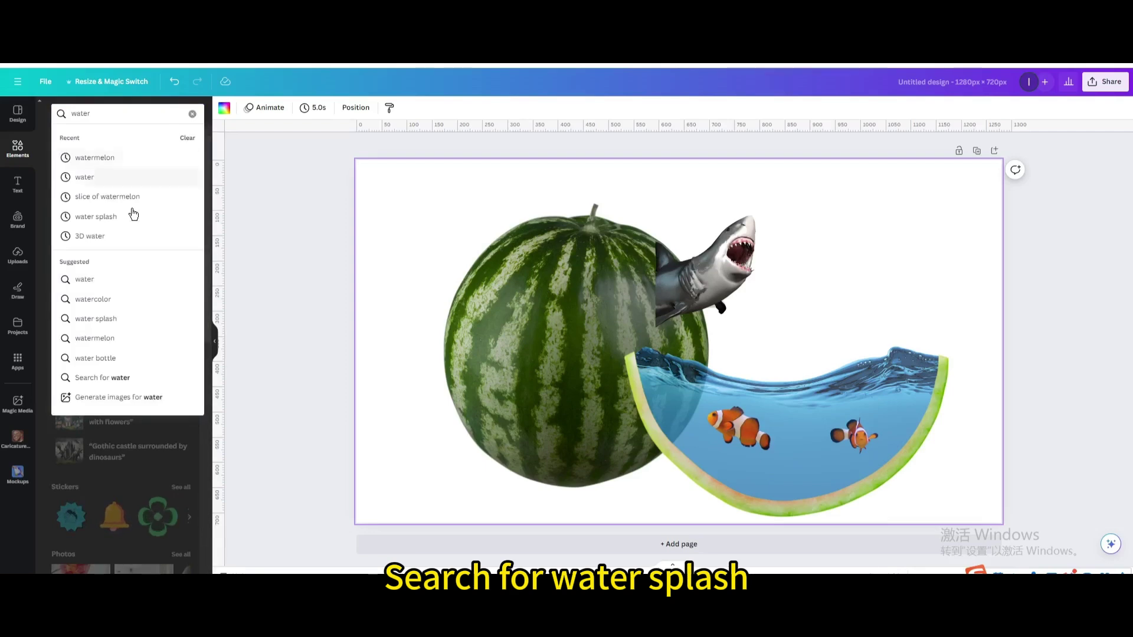
pyautogui.click(124, 210)
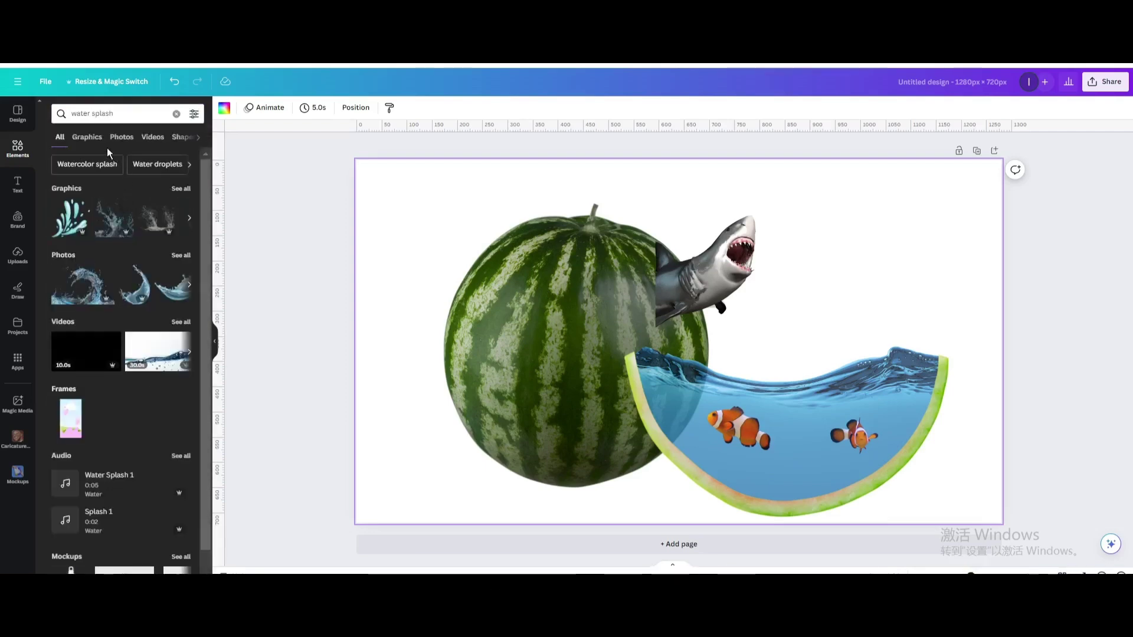
pyautogui.click(93, 138)
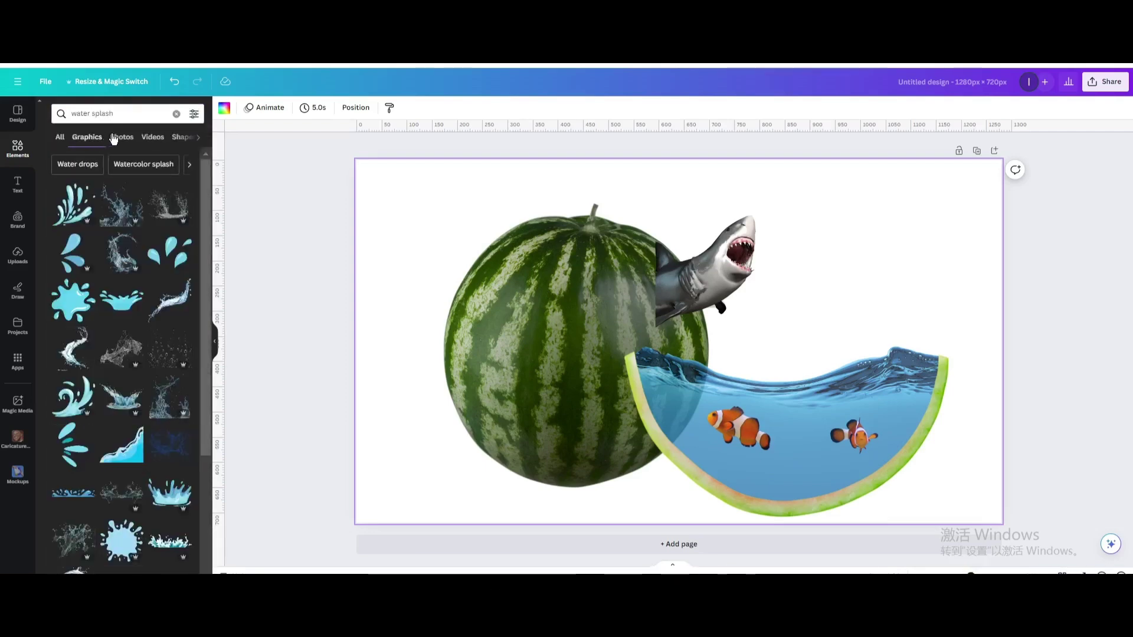
pyautogui.click(115, 138)
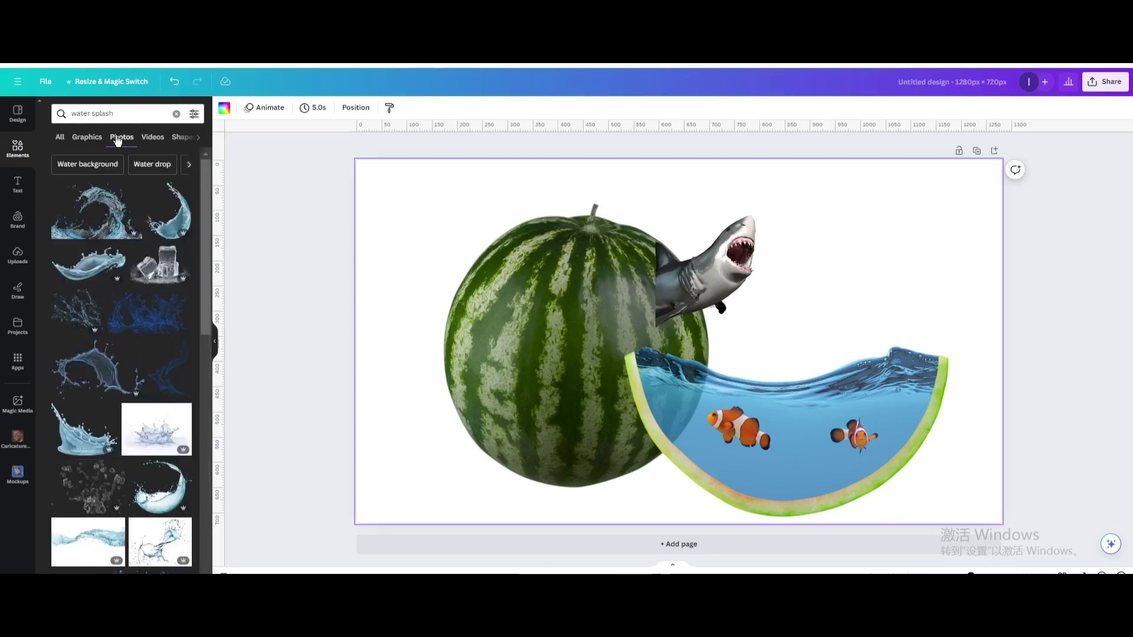
pyautogui.click(80, 320)
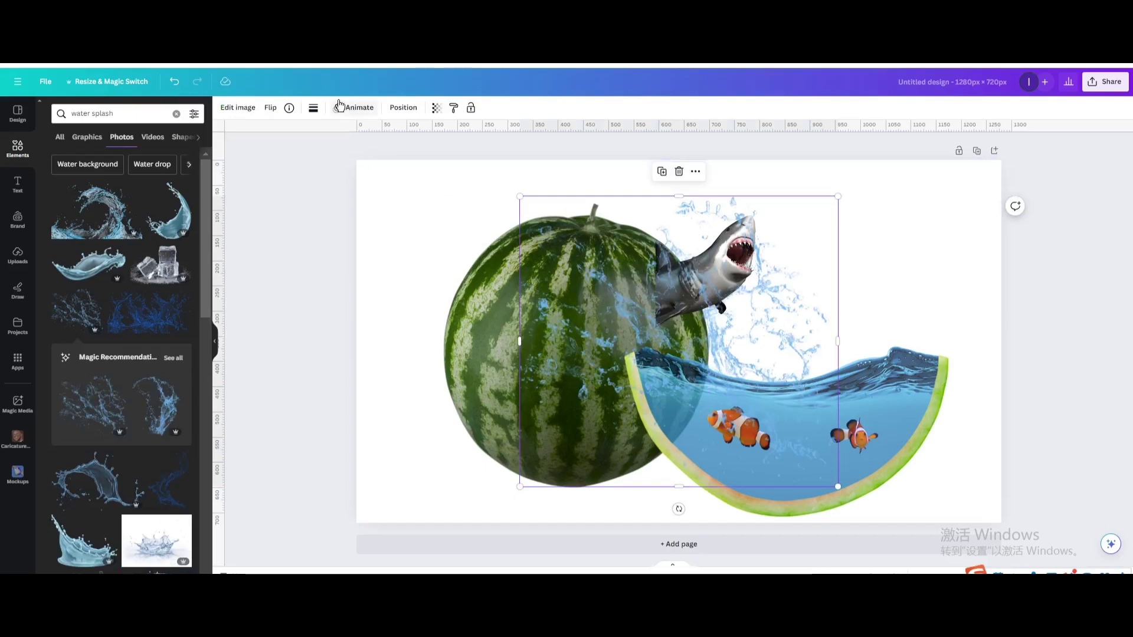
# - Set the water splash's brightness to 100, contrast to 100 and saturation to -100
pyautogui.click(238, 108)
pyautogui.click(122, 121)
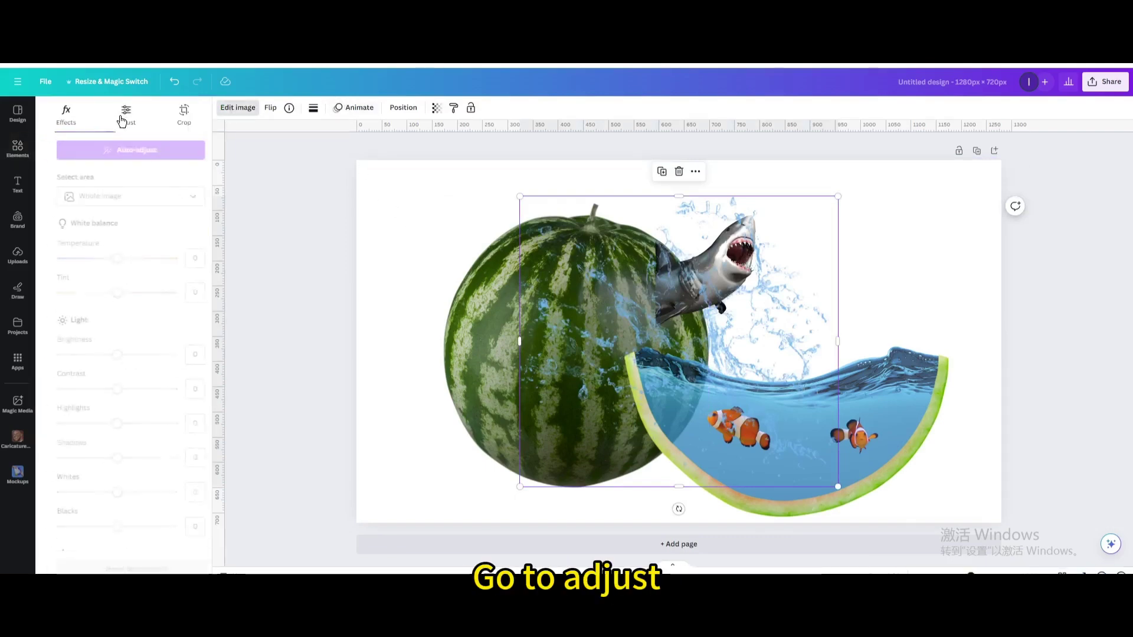
pyautogui.moveTo(109, 358); pyautogui.dragTo(173, 371)
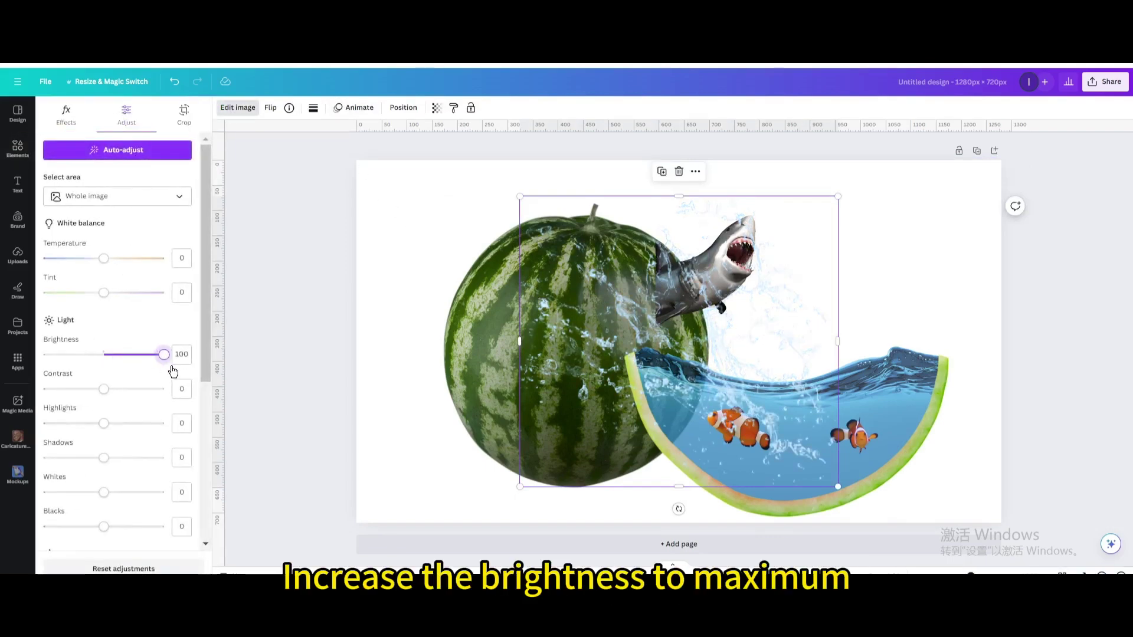
pyautogui.moveTo(100, 394); pyautogui.dragTo(180, 405)
pyautogui.scroll(-4, 146, 398)
pyautogui.scroll(-2, 147, 399)
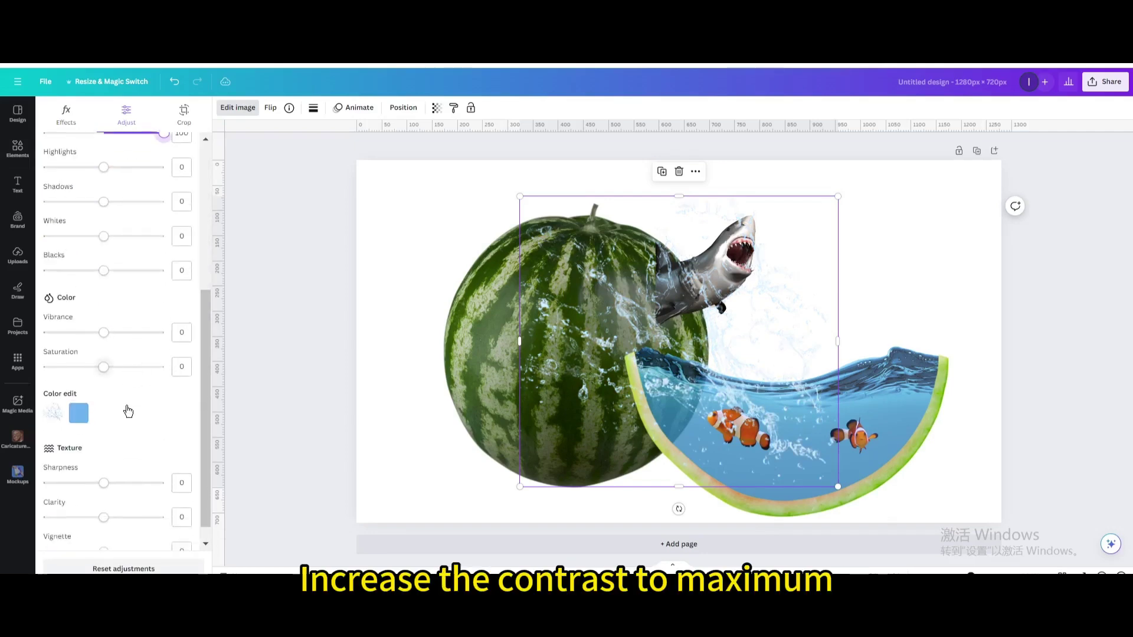
pyautogui.moveTo(104, 348); pyautogui.dragTo(10, 361)
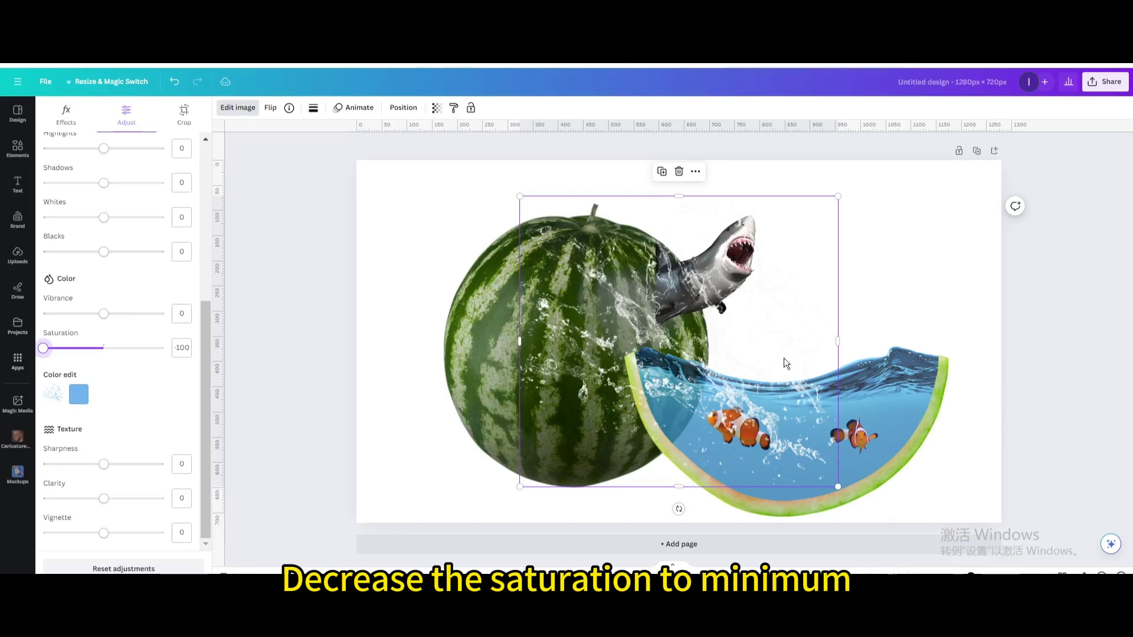
# - Shrink the water splash, rotate it clockwise and place it over the shark's cropped end on the watermelon
pyautogui.moveTo(838, 487); pyautogui.dragTo(668, 291)
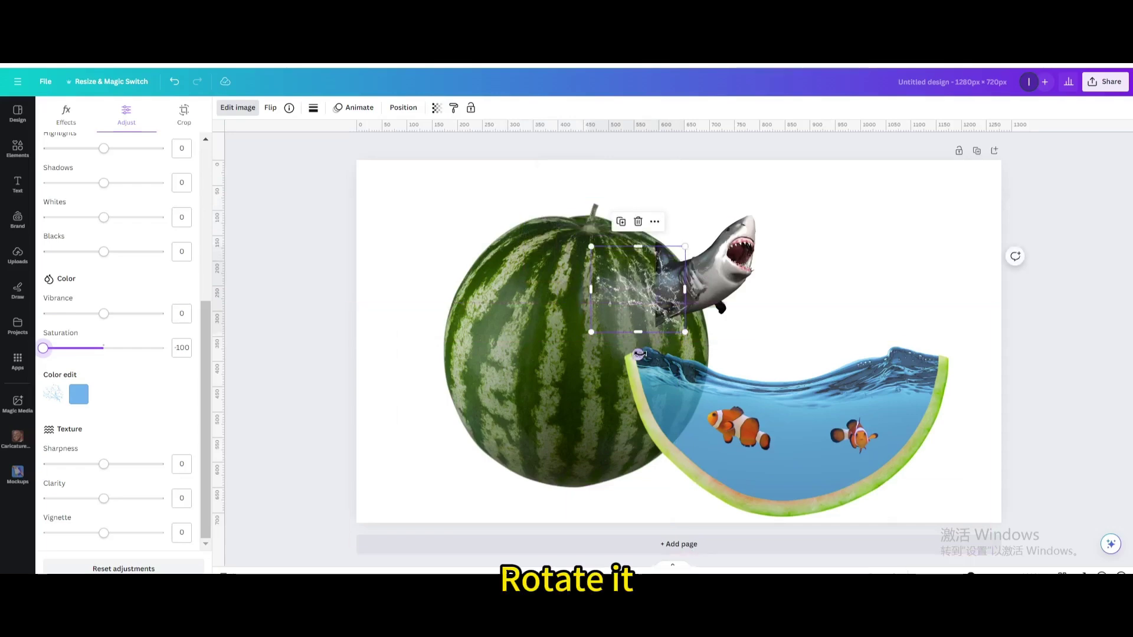
pyautogui.moveTo(638, 354); pyautogui.dragTo(605, 347)
pyautogui.moveTo(651, 290); pyautogui.dragTo(660, 290)
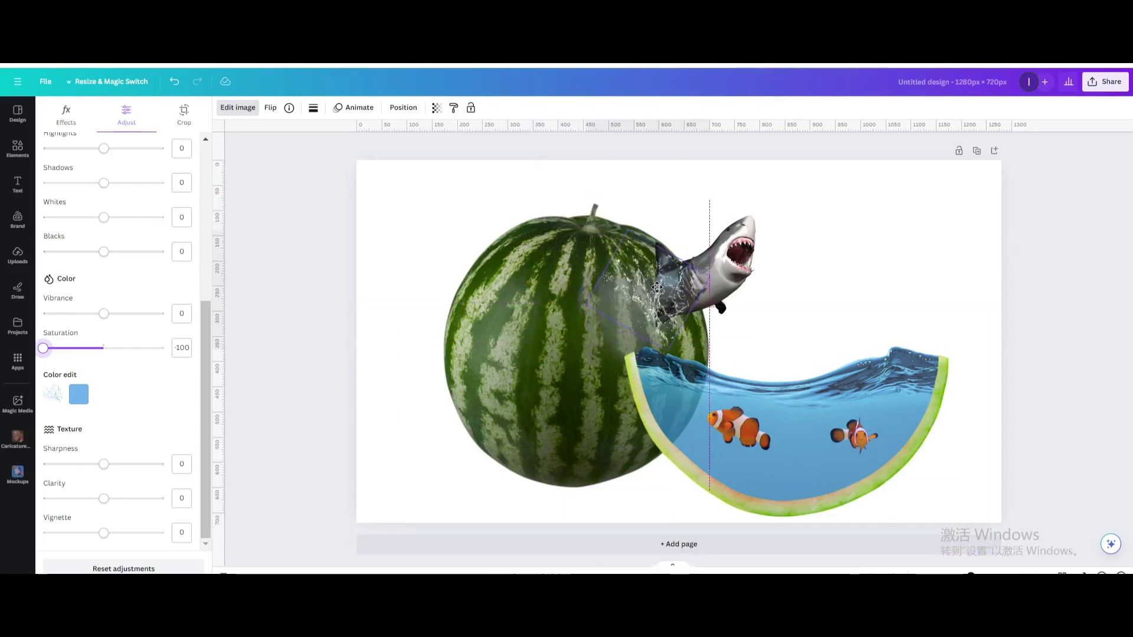
# - Duplicate the splash into smaller rotated copies and place them around the upper and lower parts of the shark's cropped end
pyautogui.click(630, 200)
pyautogui.moveTo(622, 254); pyautogui.dragTo(690, 362)
pyautogui.click(638, 196)
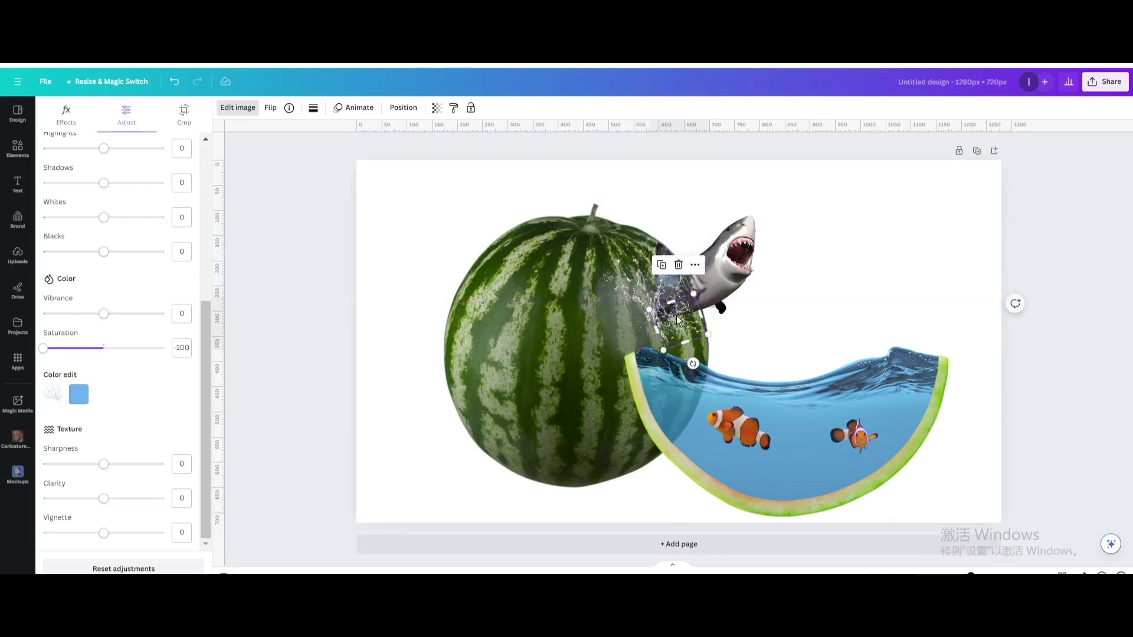
pyautogui.moveTo(680, 322); pyautogui.dragTo(672, 322)
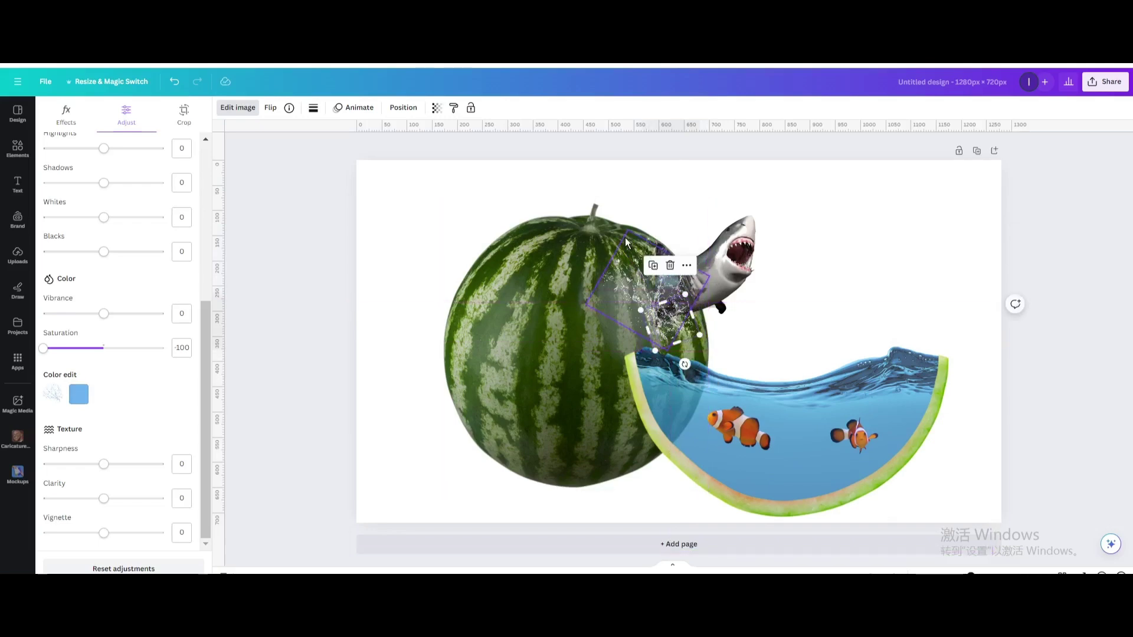
# - Duplicate the upper small splash and move the copy slightly up and right along the shark's cropped edge
pyautogui.click(656, 225)
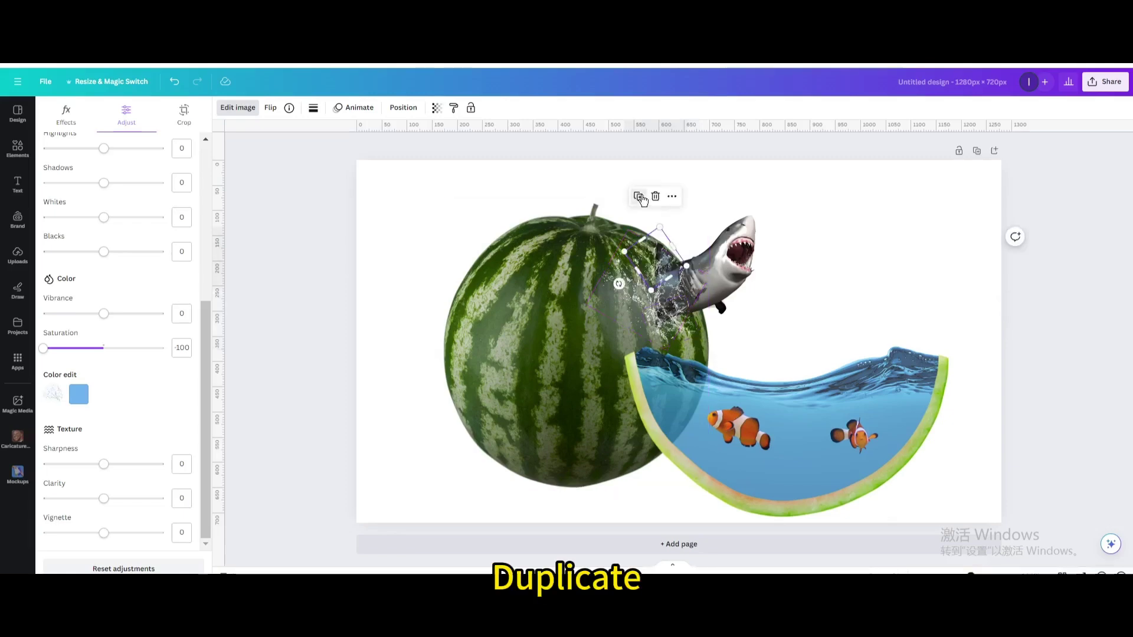
pyautogui.click(638, 196)
pyautogui.moveTo(656, 253); pyautogui.dragTo(666, 240)
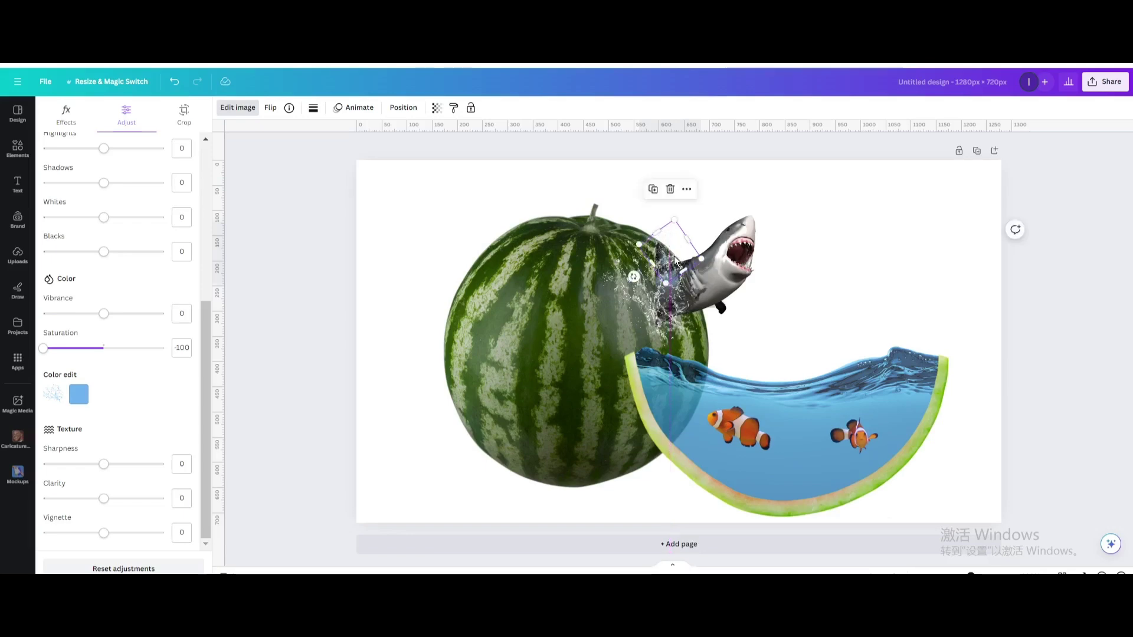
# - Search the photos for water splash again, add the grey droplet splash and move it left over the whole watermelon
pyautogui.click(18, 160)
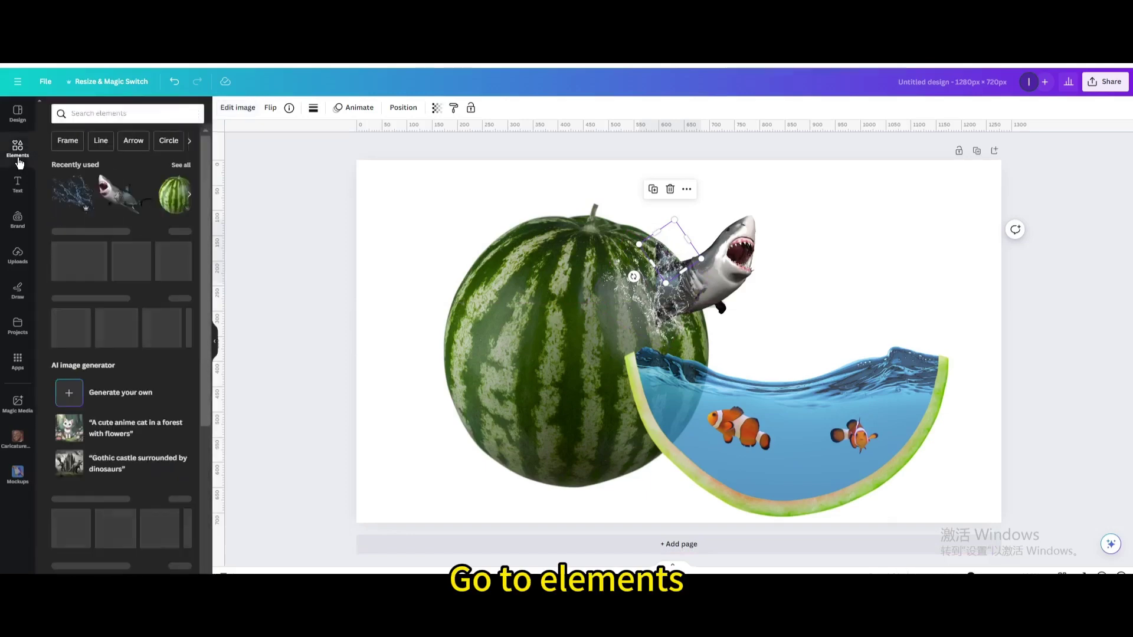
pyautogui.click(95, 114)
pyautogui.click(90, 157)
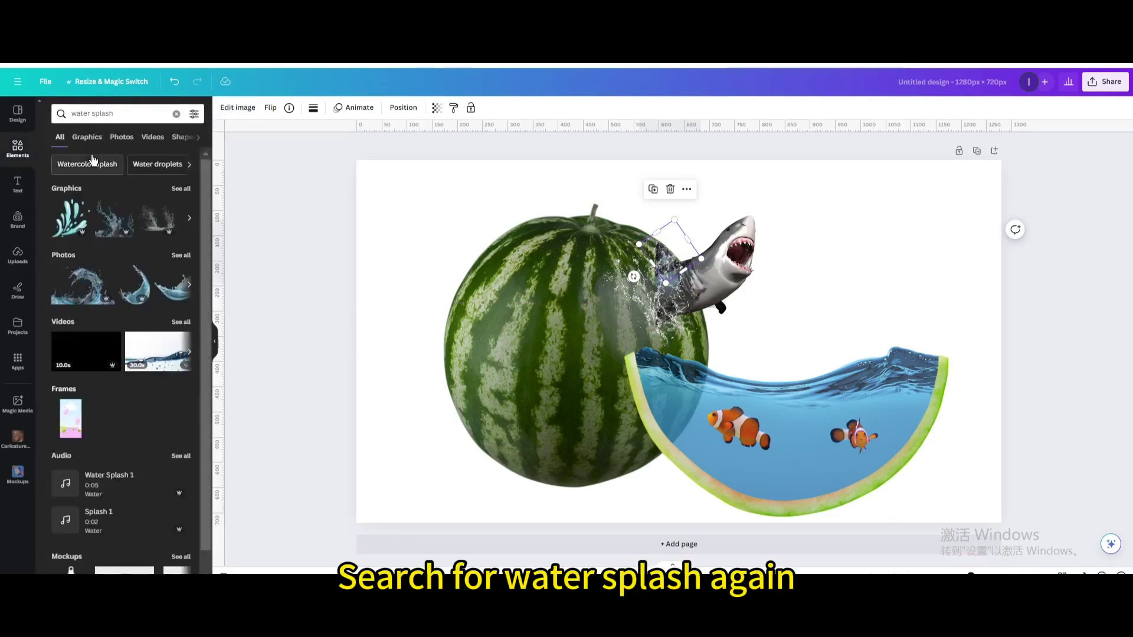
pyautogui.click(121, 136)
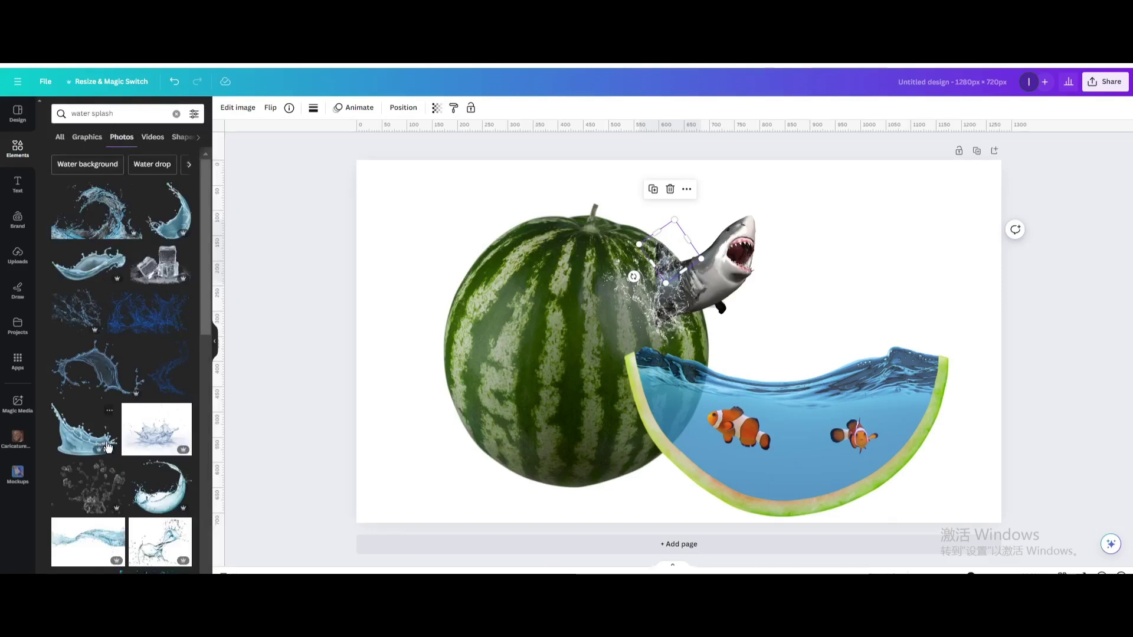
pyautogui.click(104, 481)
pyautogui.moveTo(762, 358); pyautogui.dragTo(542, 328)
# - Copy the lower small splash's style onto the droplet splash, then shrink the droplets and place them over the shark's cropped end
pyautogui.click(681, 325)
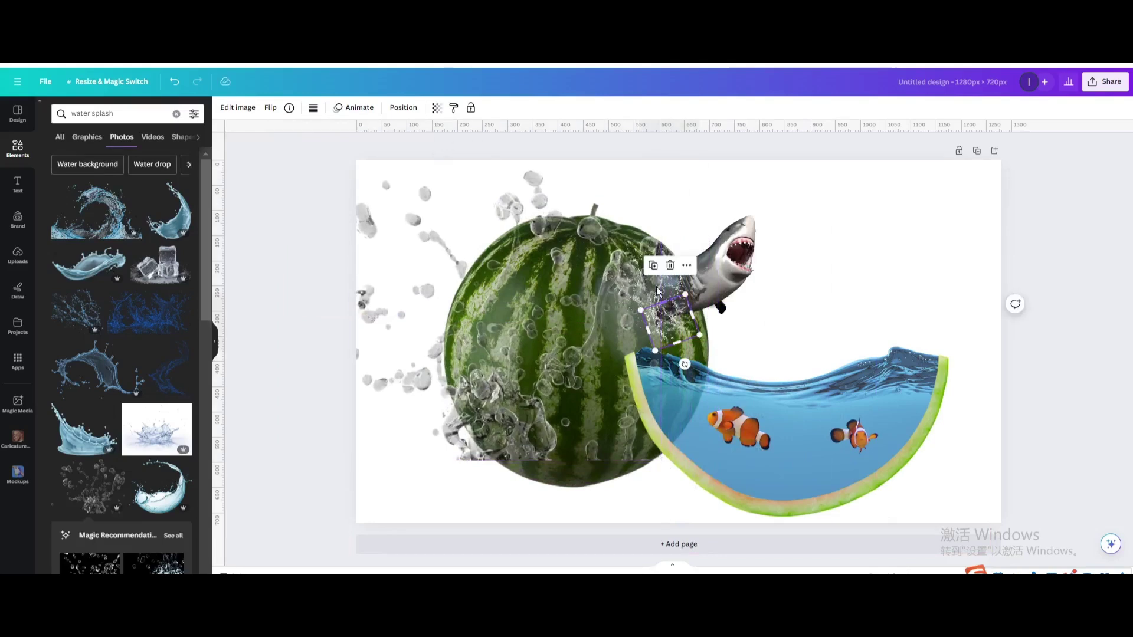
pyautogui.click(453, 107)
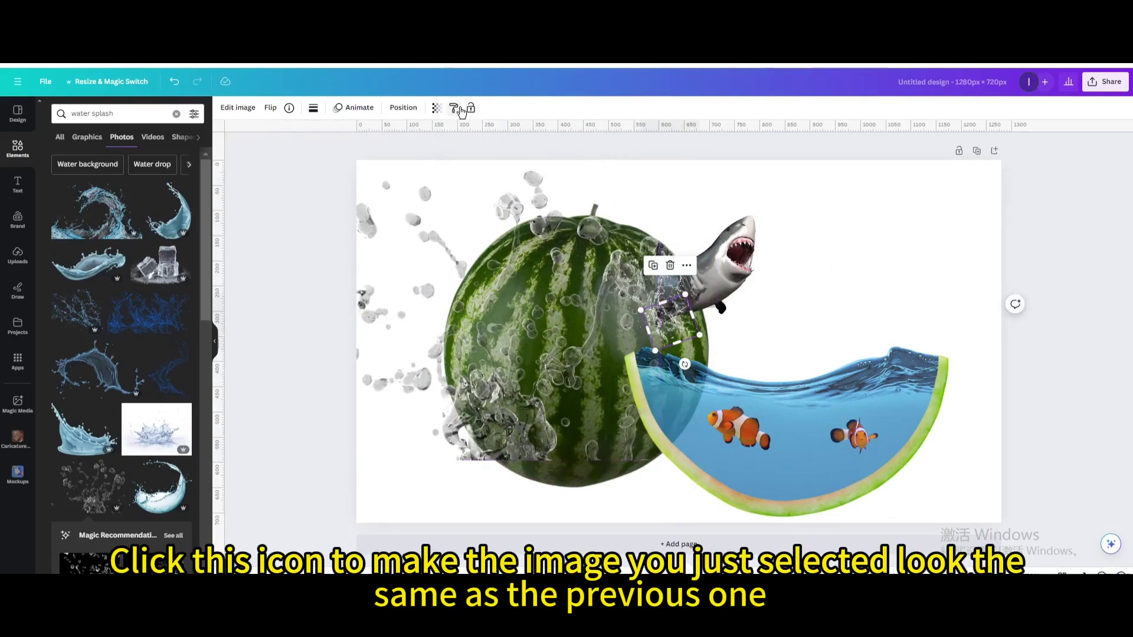
pyautogui.click(537, 339)
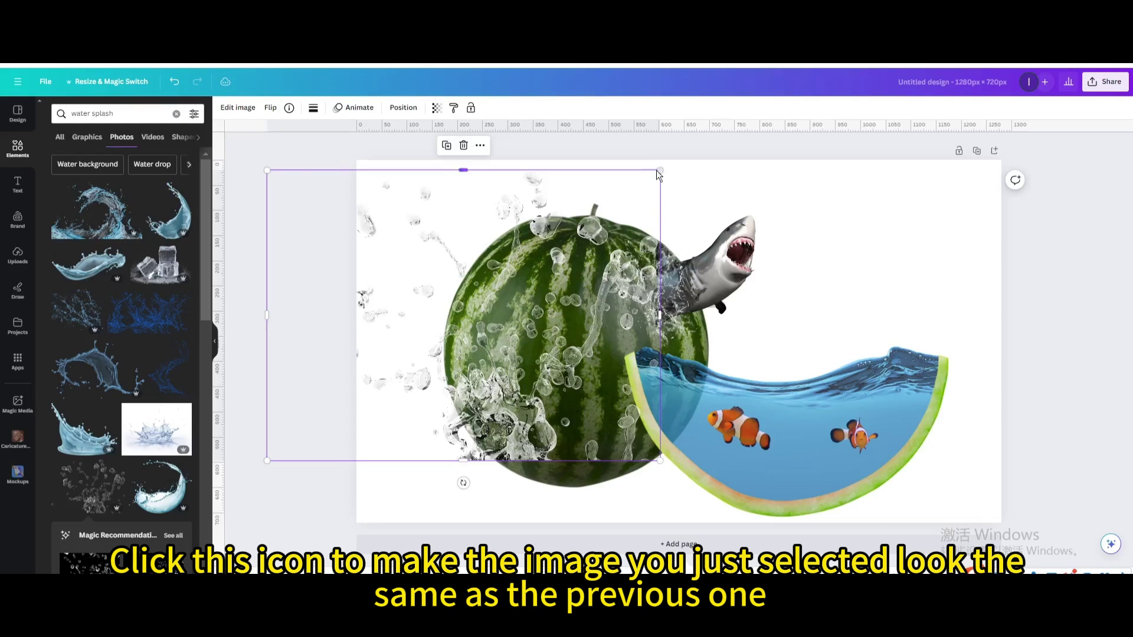
pyautogui.moveTo(660, 171); pyautogui.dragTo(434, 338)
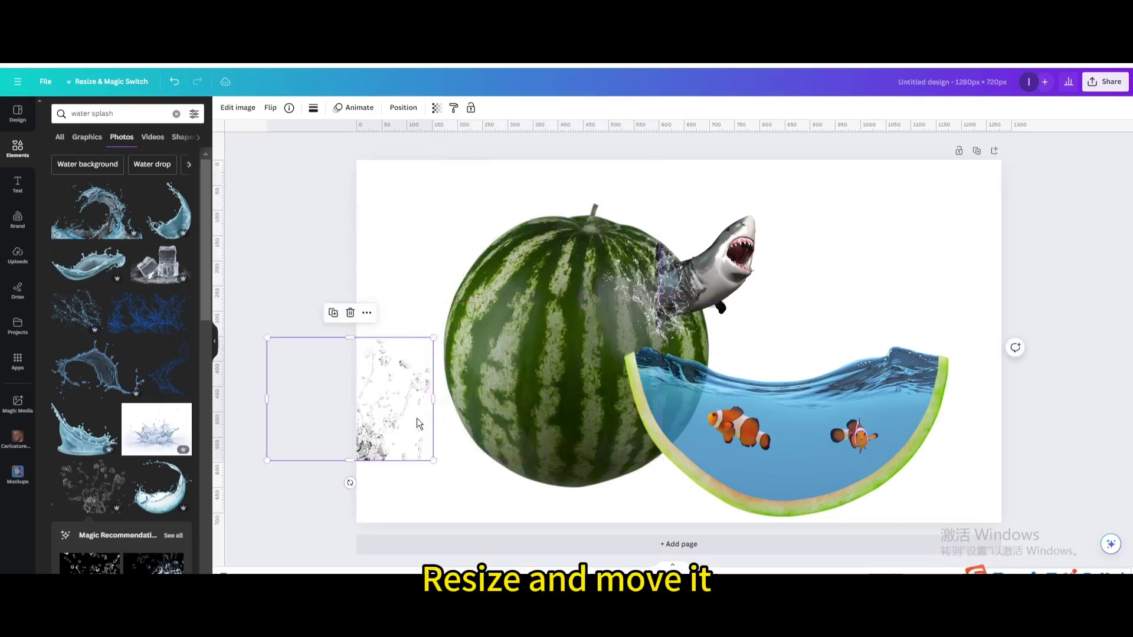
pyautogui.moveTo(417, 417); pyautogui.dragTo(717, 337)
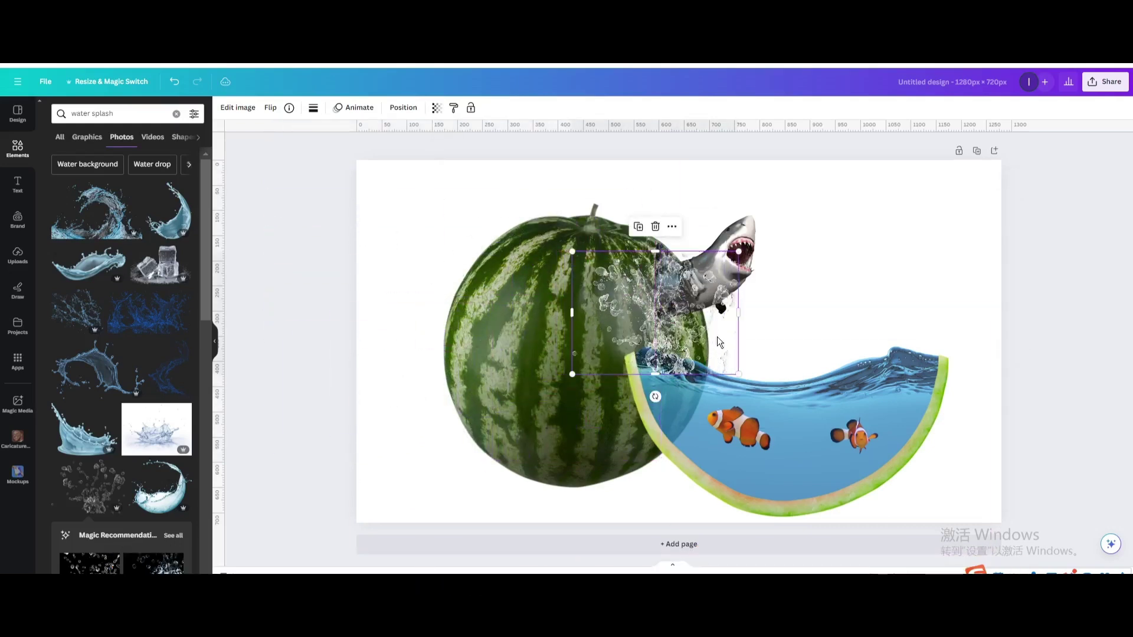
# - Rotate the droplet splash, shrink it and place it below the shark, between the whole watermelon and the slice
pyautogui.moveTo(655, 397); pyautogui.dragTo(630, 235)
pyautogui.moveTo(652, 285); pyautogui.dragTo(699, 323)
pyautogui.moveTo(801, 385); pyautogui.dragTo(755, 366)
pyautogui.moveTo(677, 337); pyautogui.dragTo(697, 342)
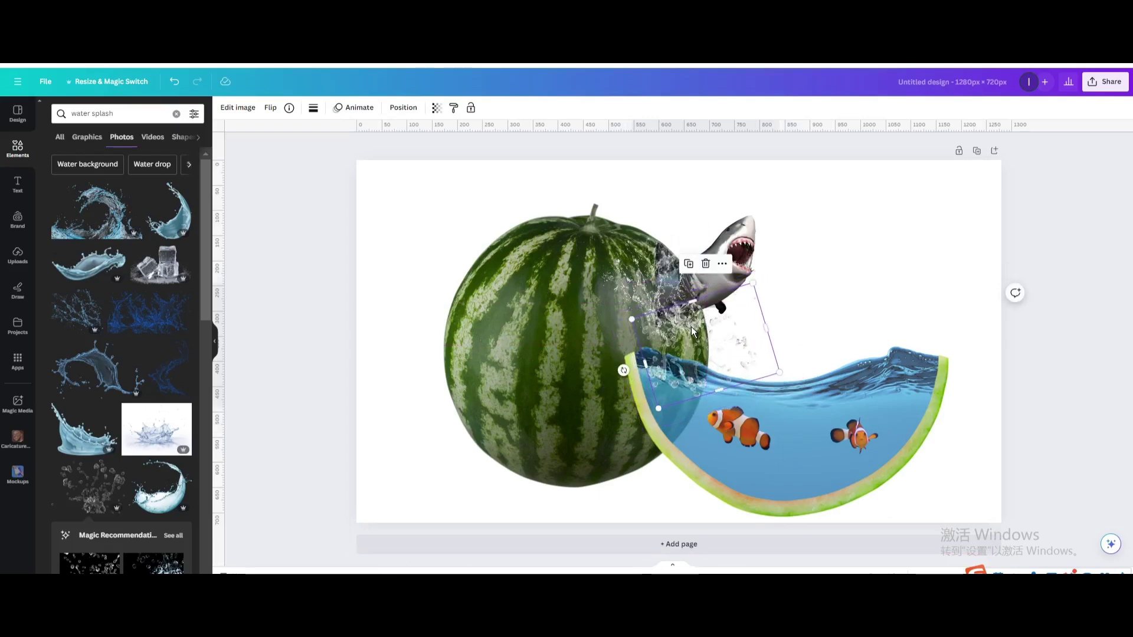
# - Reorder the layers so the droplet splash and the upper small splash sit directly behind the shark
pyautogui.click(411, 110)
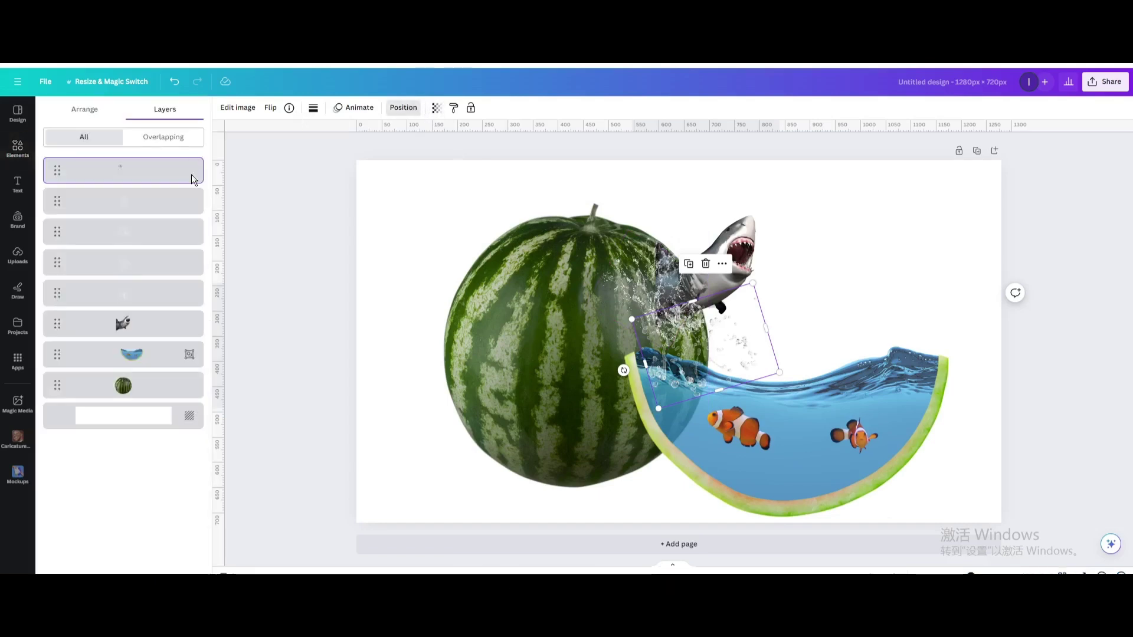
pyautogui.moveTo(153, 177); pyautogui.dragTo(161, 332)
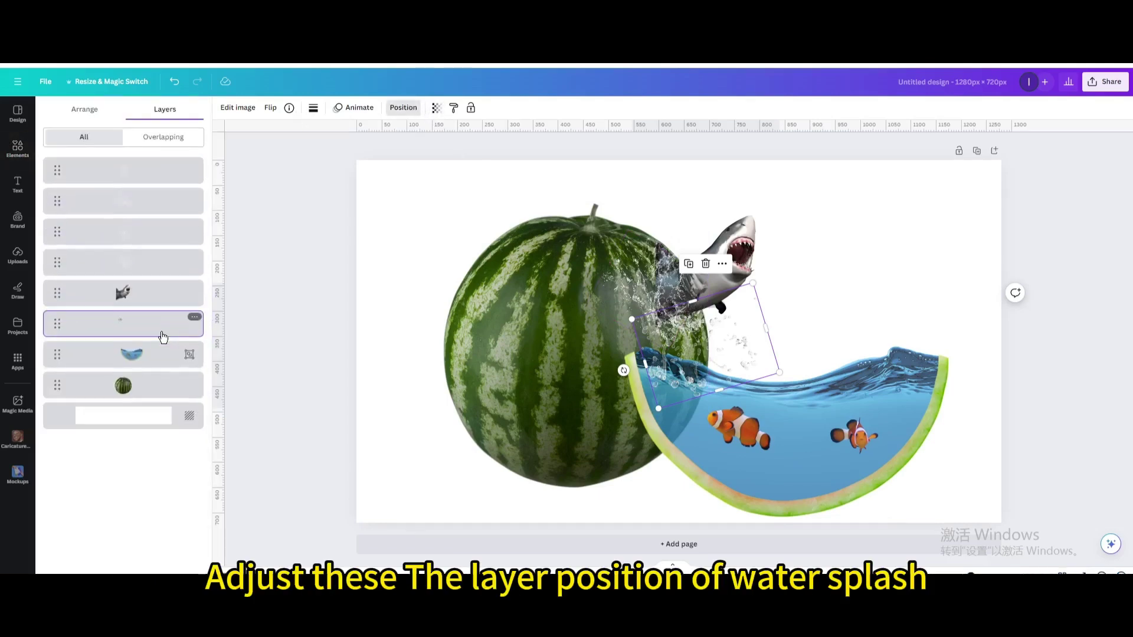
pyautogui.click(140, 172)
pyautogui.moveTo(144, 193); pyautogui.dragTo(149, 301)
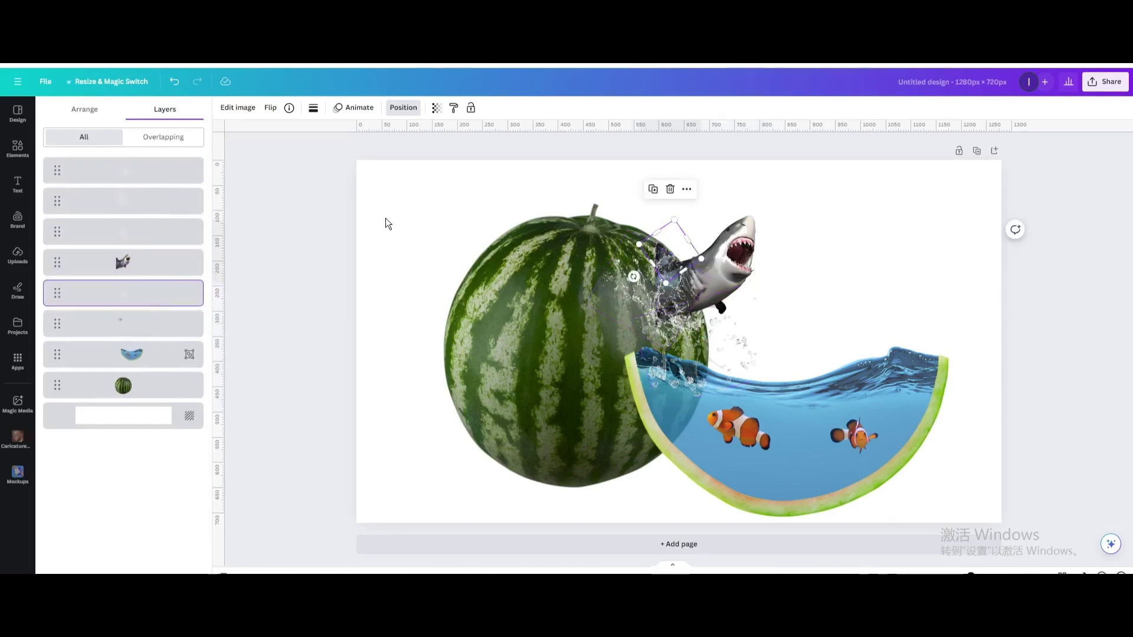
# - Shrink the droplet splash below the shark and move the water-filled slice group slightly down and left
pyautogui.click(727, 369)
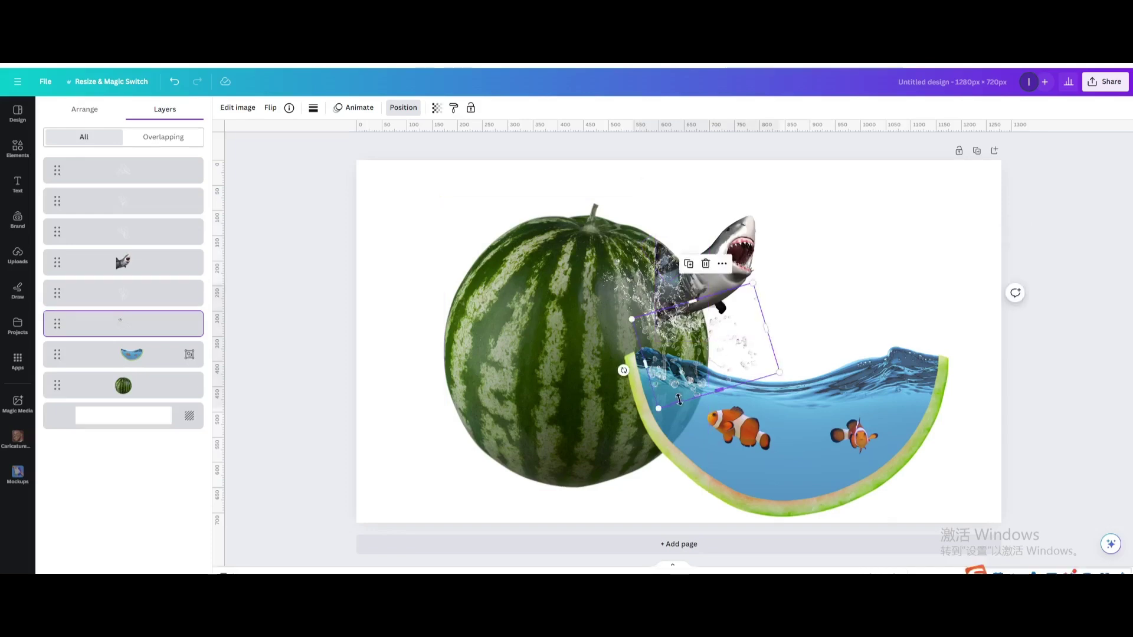
pyautogui.moveTo(661, 406); pyautogui.dragTo(677, 378)
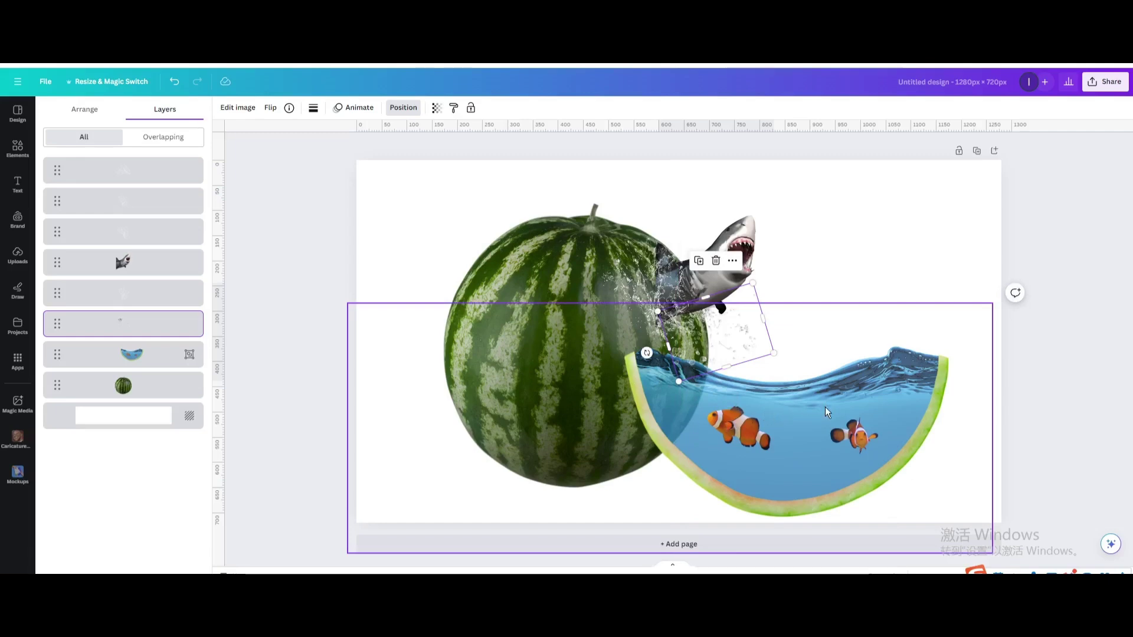
pyautogui.moveTo(825, 406); pyautogui.dragTo(813, 421)
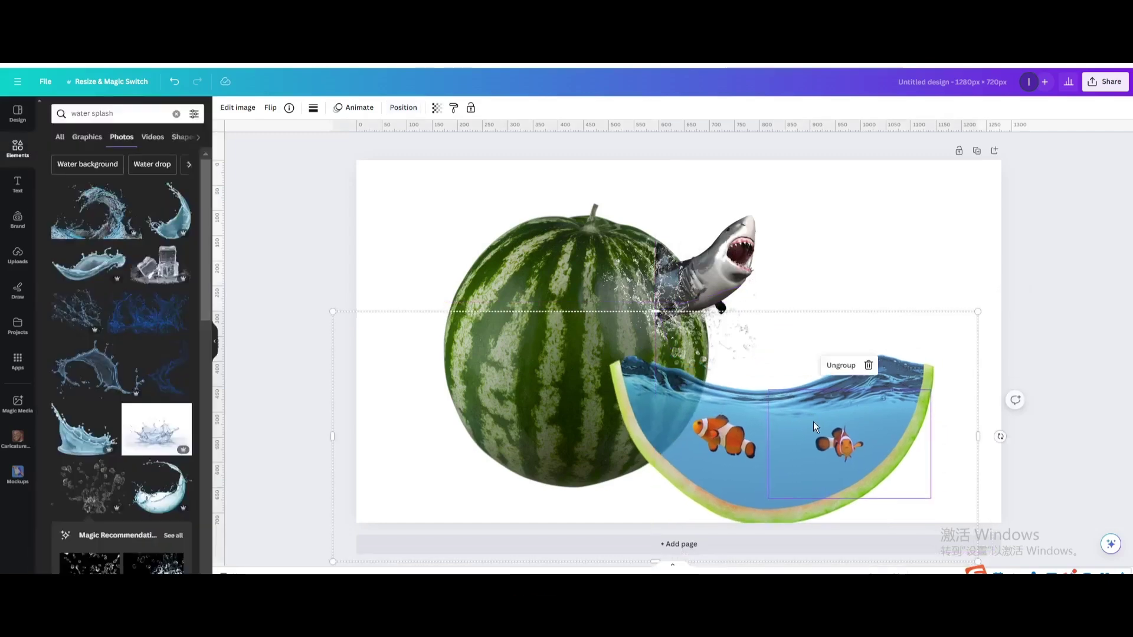
pyautogui.click(836, 207)
# - Search the photos for greenery background, then refine the search to green background
pyautogui.click(174, 114)
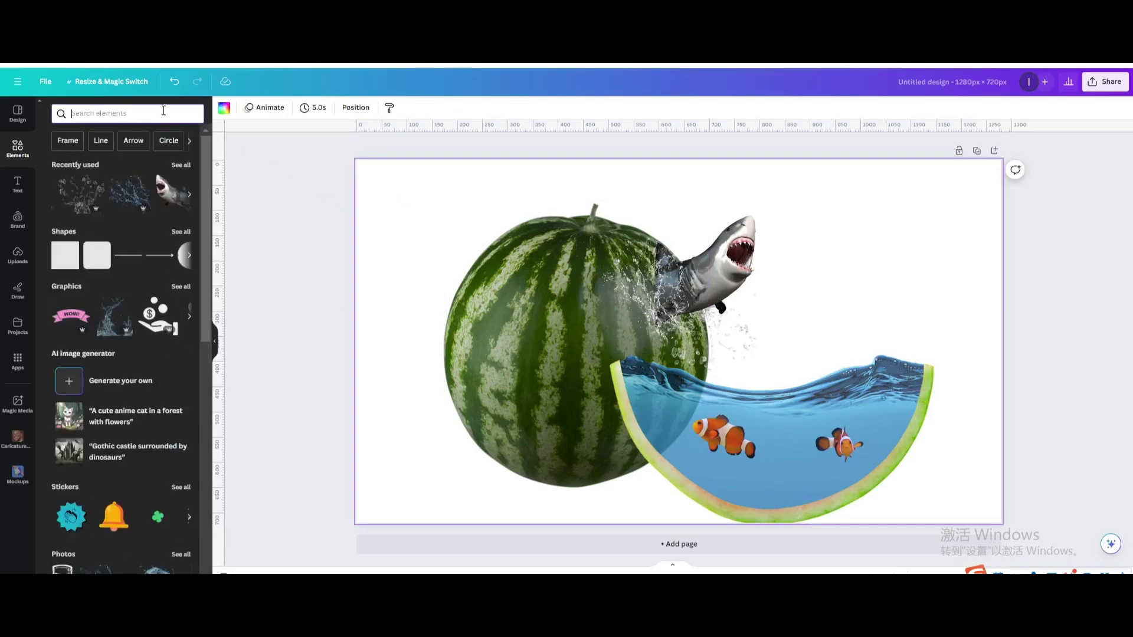
pyautogui.write('grenn')
pyautogui.click(153, 193)
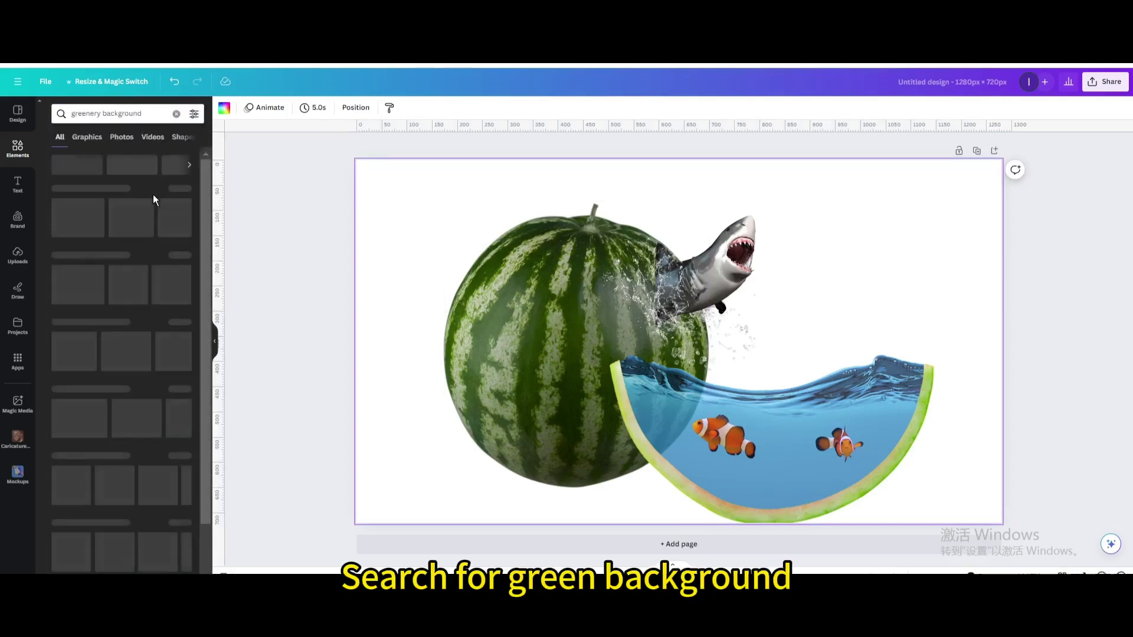
pyautogui.click(123, 137)
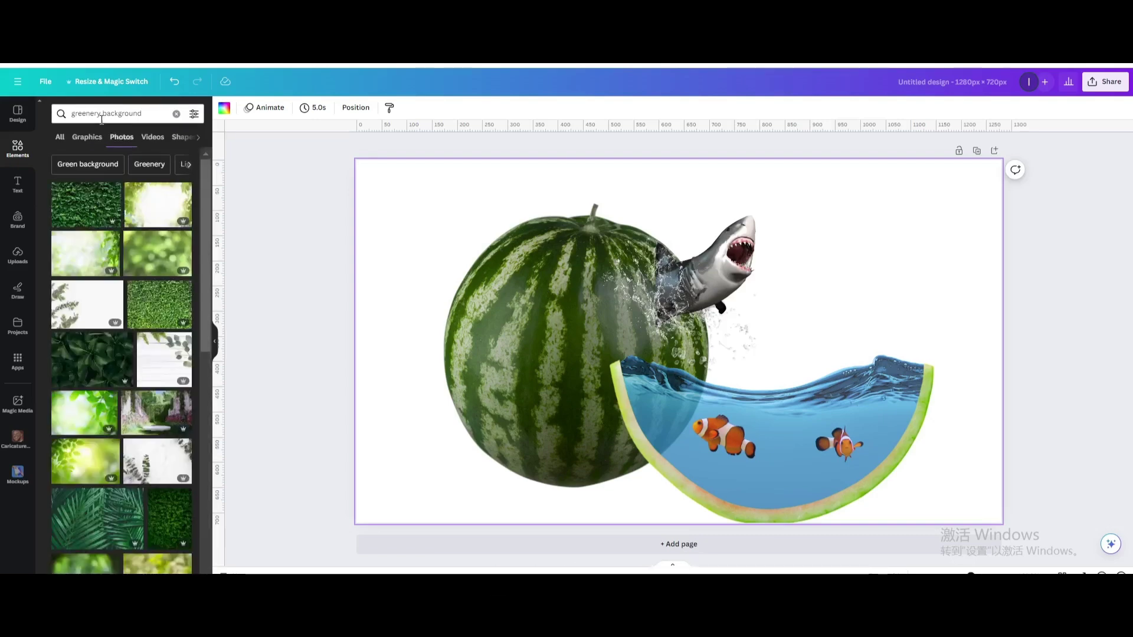
pyautogui.moveTo(89, 114); pyautogui.dragTo(101, 114)
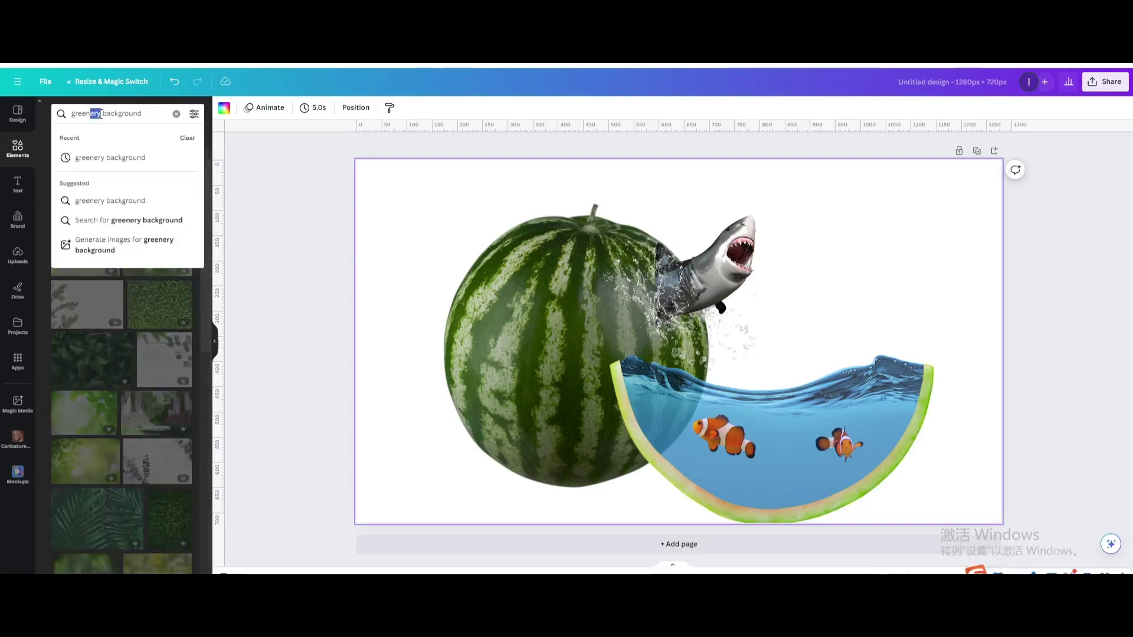
pyautogui.press('BackSpace')
pyautogui.press('Return')
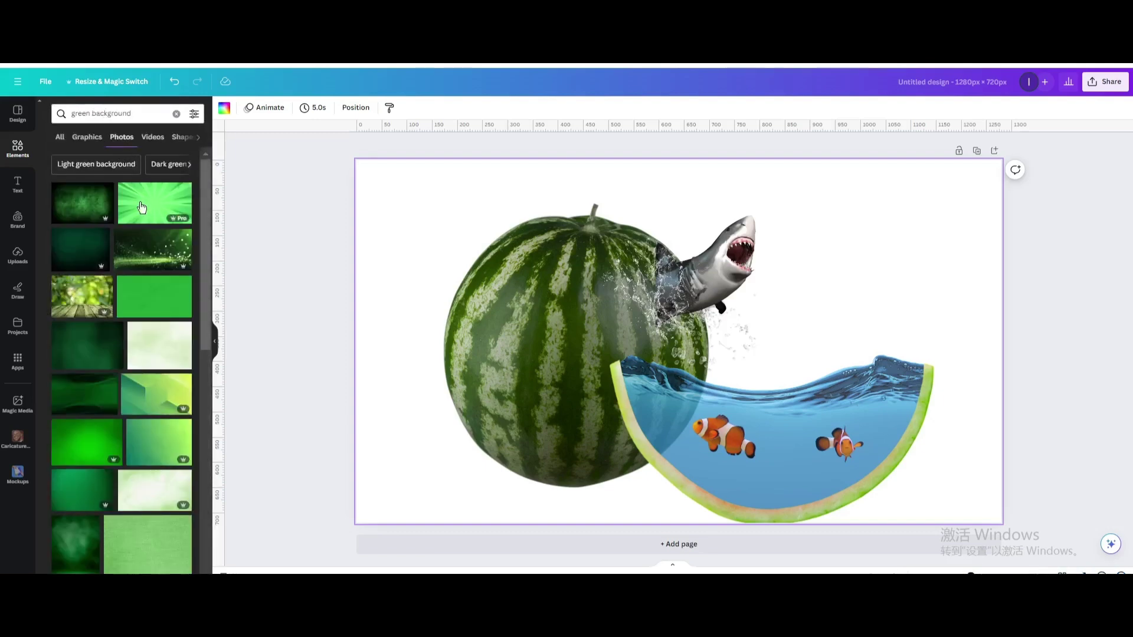
# - Add the bright green gradient photo with darker edges and set it as the page background
pyautogui.scroll(-2, 131, 365)
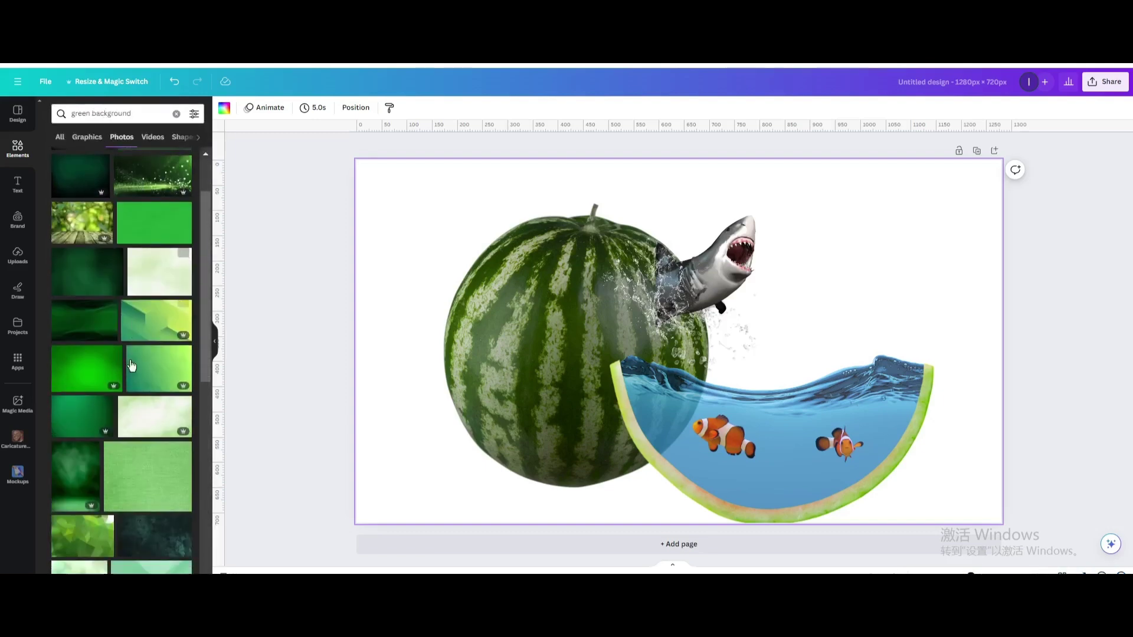
pyautogui.click(74, 363)
pyautogui.rightClick(568, 275)
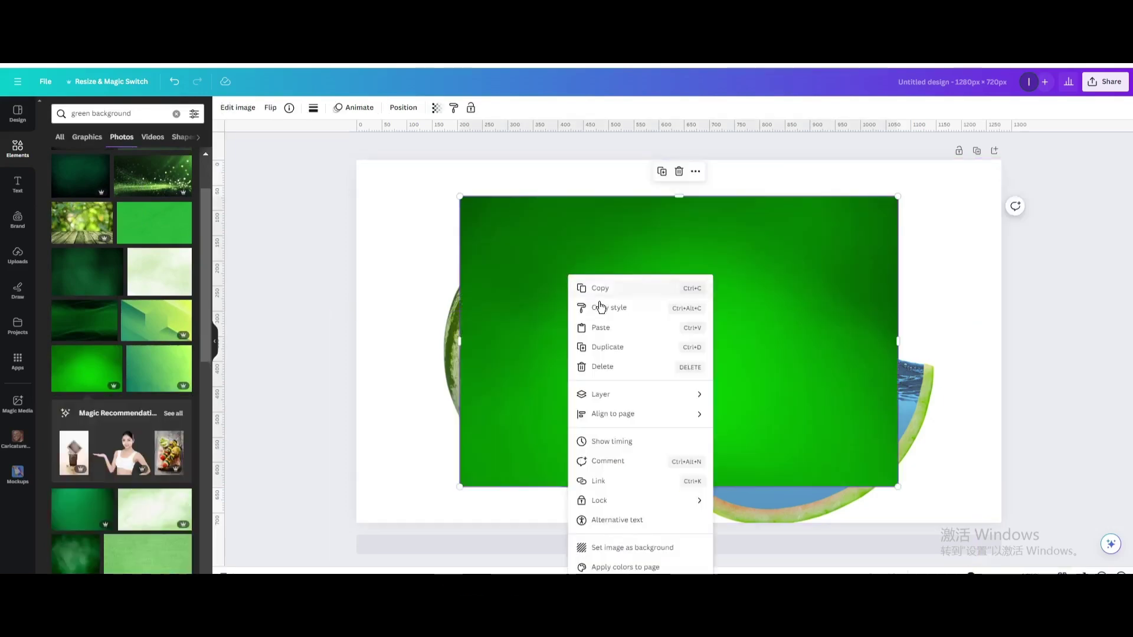
pyautogui.click(631, 548)
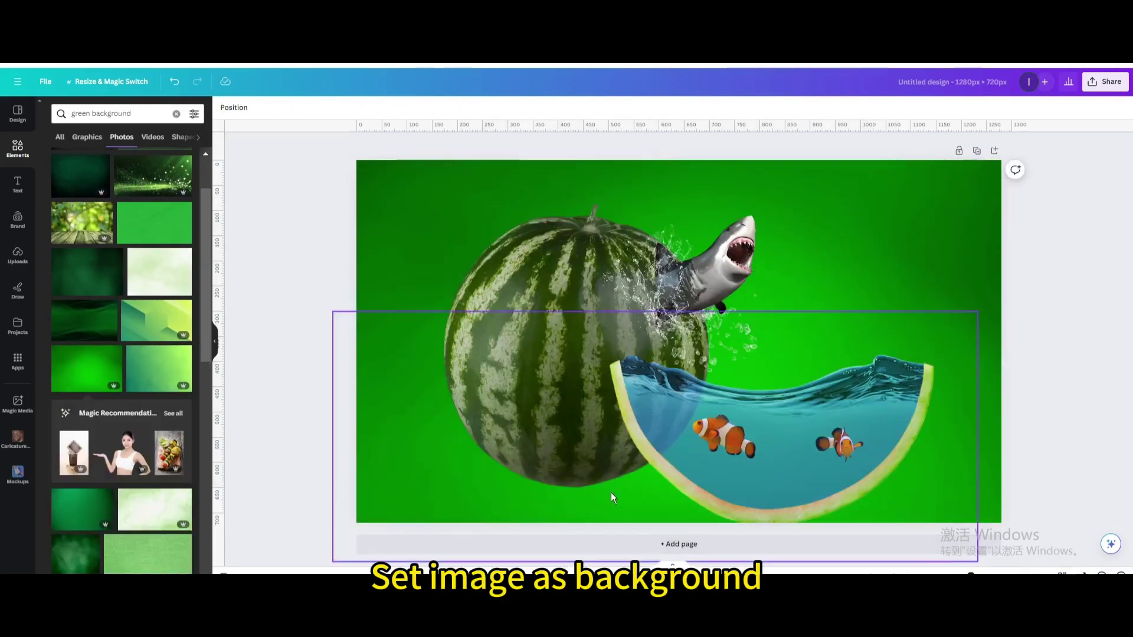
pyautogui.click(876, 214)
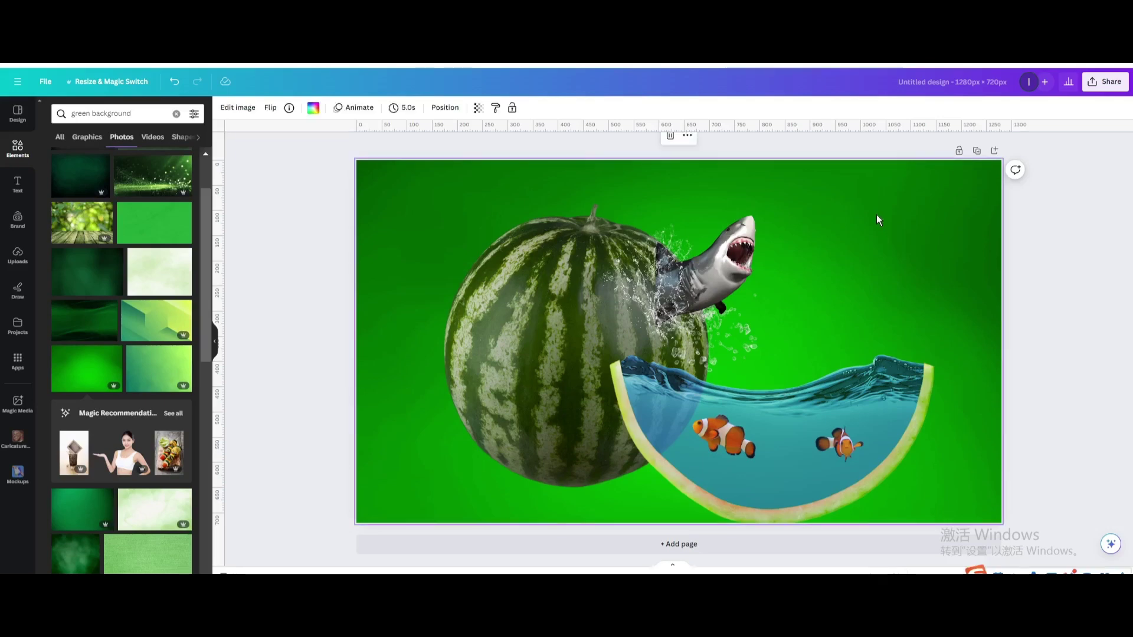
# - Move the whole watermelon, shark, splashes and slice together slightly up and left on the page
pyautogui.click(845, 426)
pyautogui.moveTo(442, 234); pyautogui.dragTo(433, 219)
pyautogui.click(1035, 266)
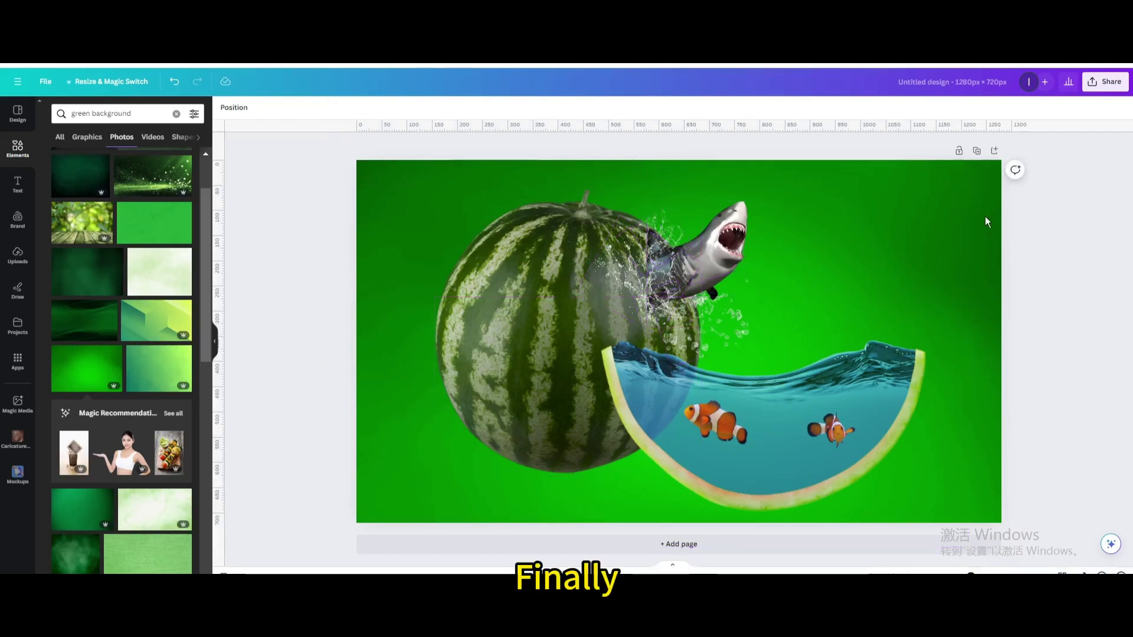
# - Download the finished design as a JPG file
pyautogui.click(1106, 81)
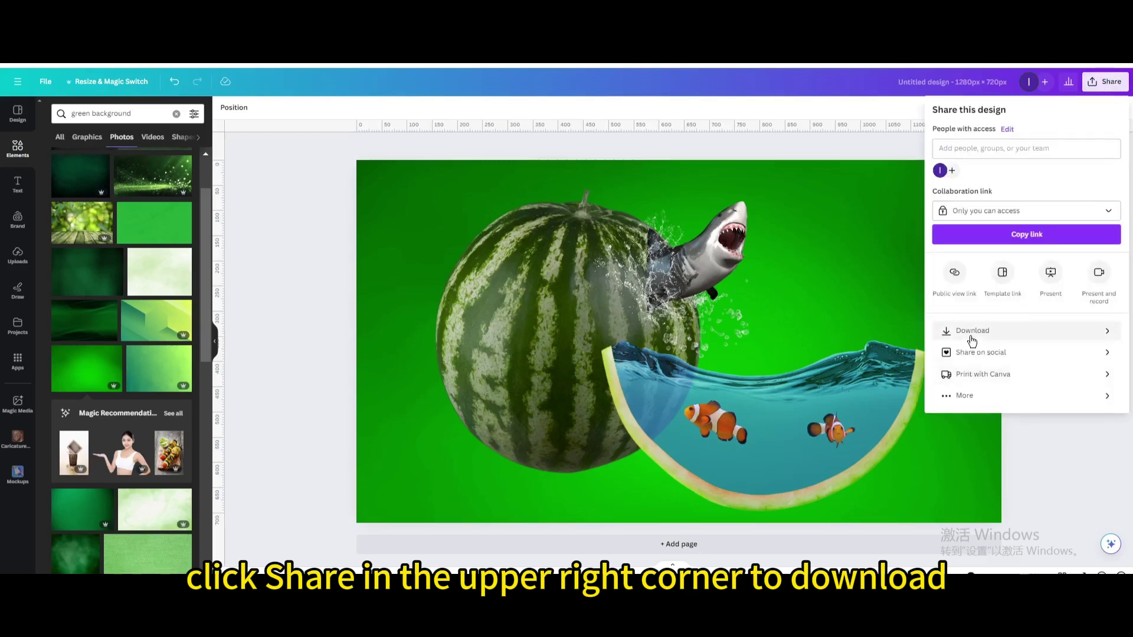
pyautogui.click(970, 331)
pyautogui.click(962, 151)
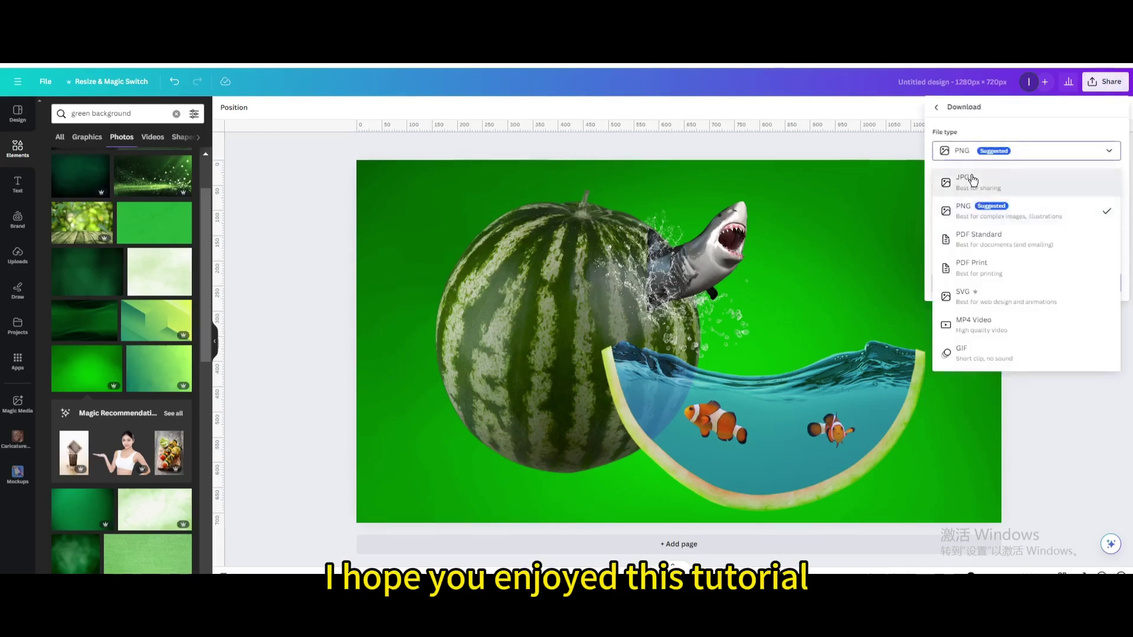
pyautogui.click(969, 181)
pyautogui.click(1023, 297)
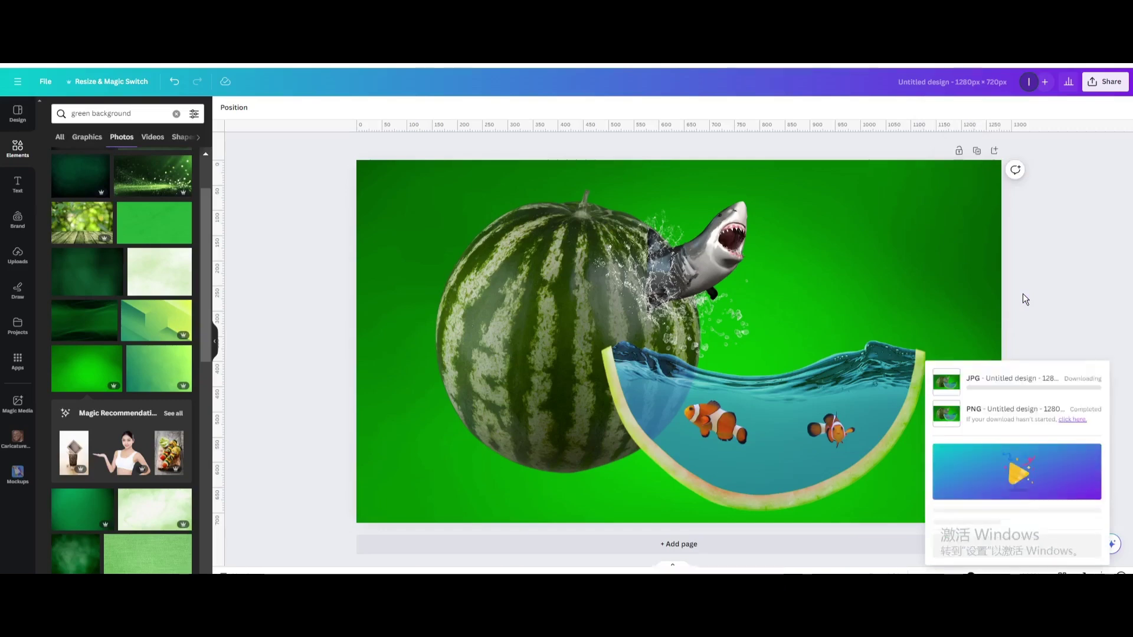